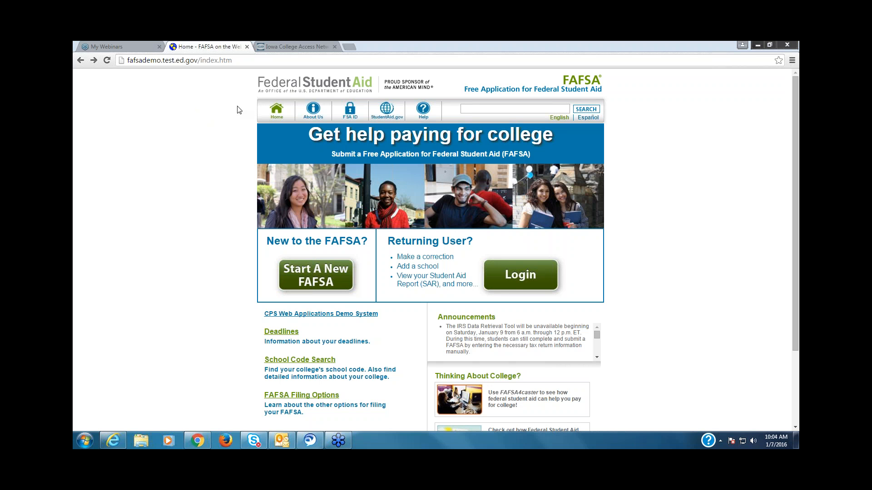
Step: Start a new FAFSA and authenticate on the demo server with the user name eddemo and the account password
left_click(325, 278)
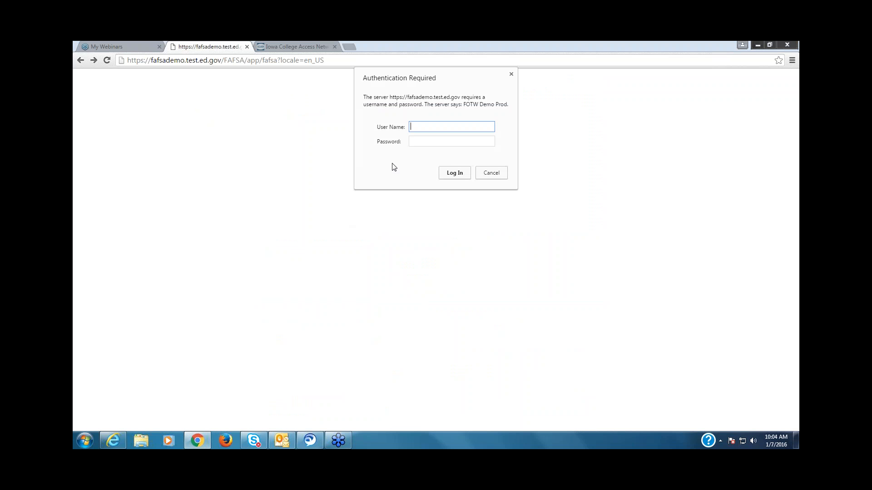
type("eddemo")
key("Tab")
type("*****")
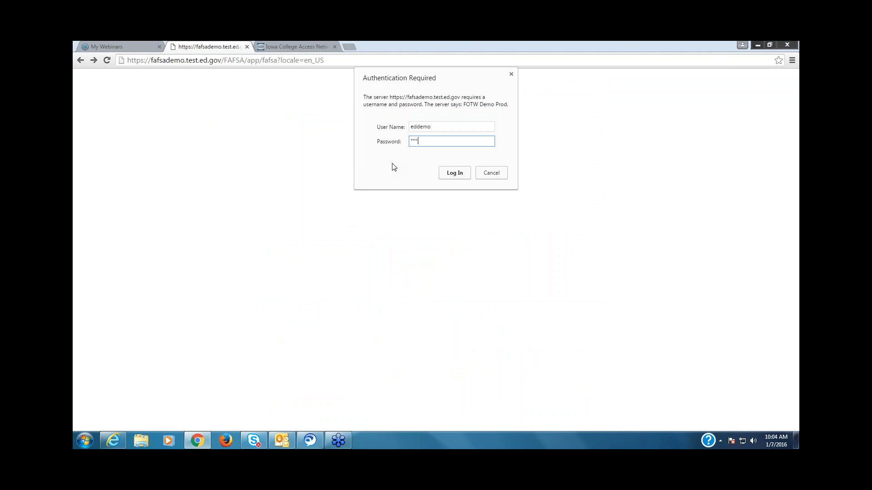
type("****")
left_click(452, 178)
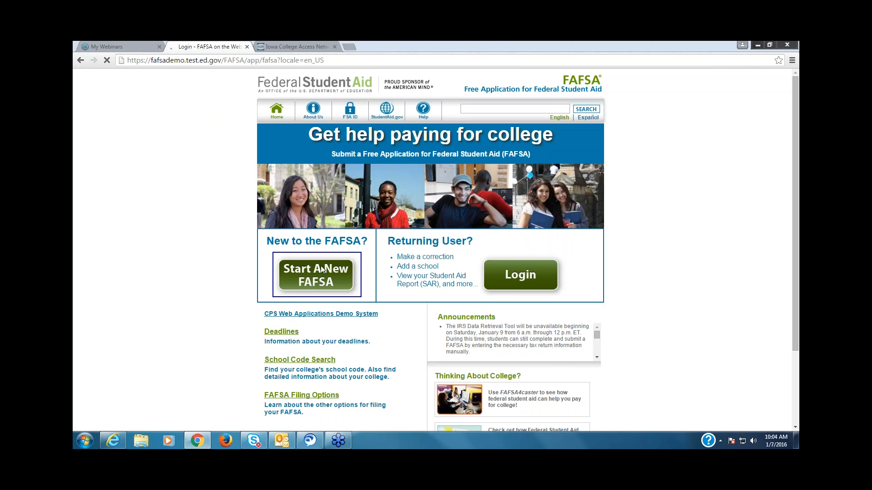
left_click(293, 285)
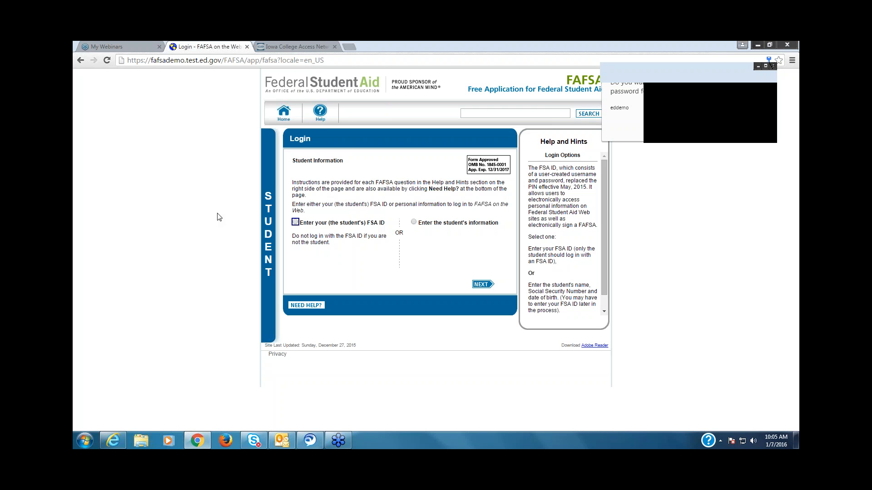
Step: View ICAN's guide to setting up an FSA ID and follow its link to the FSA ID creation page
left_click(287, 48)
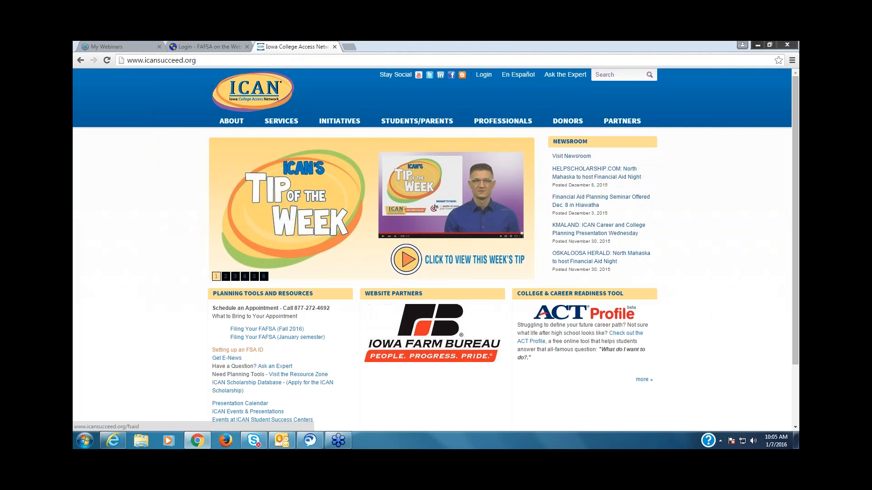
left_click(247, 352)
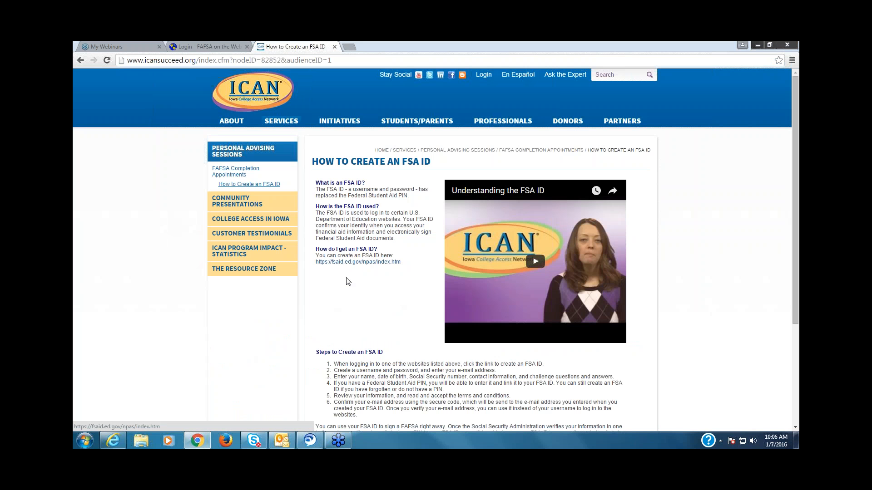
left_click(353, 263)
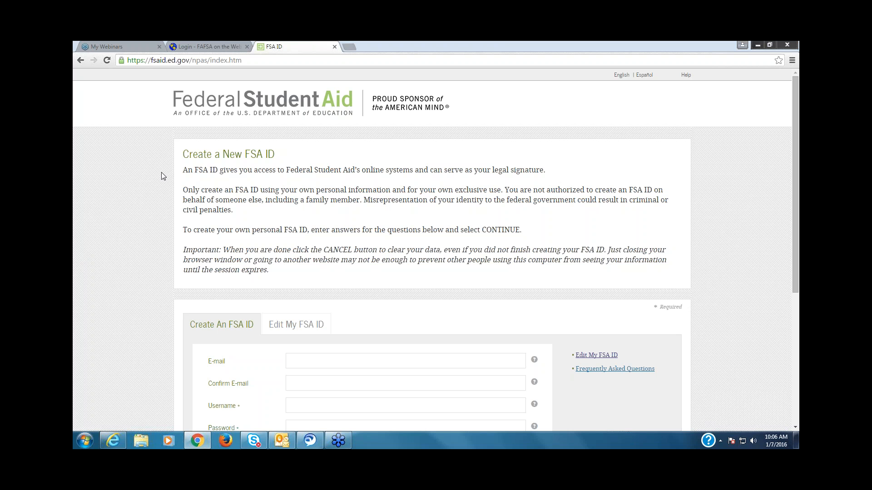
Step: Return to the FAFSA login page and log in as the student with the FSA ID username newuser19 and its password
left_click(203, 48)
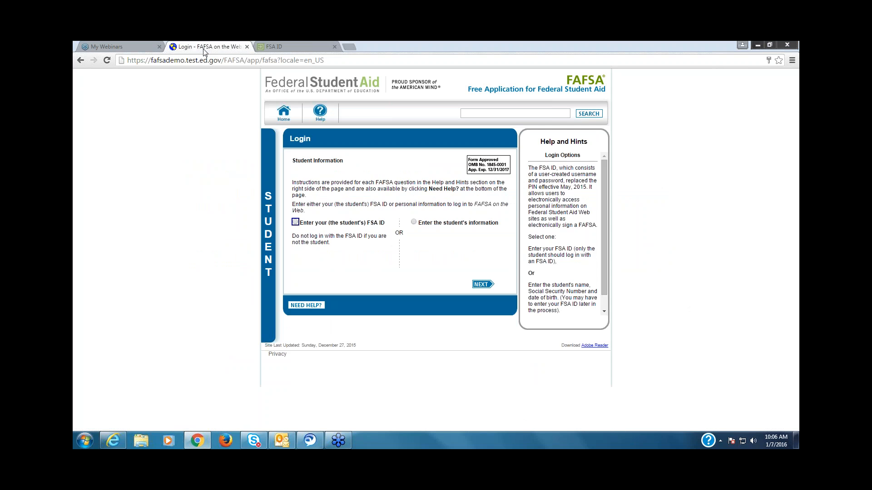
left_click(295, 222)
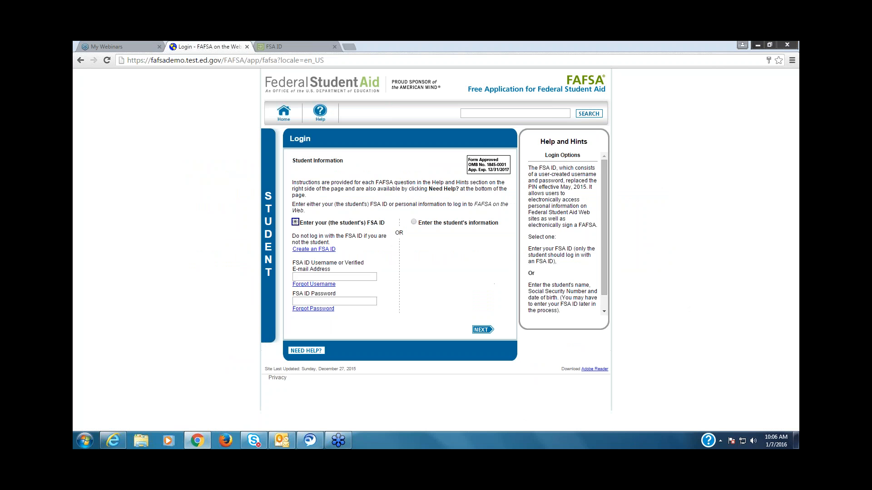
left_click(315, 277)
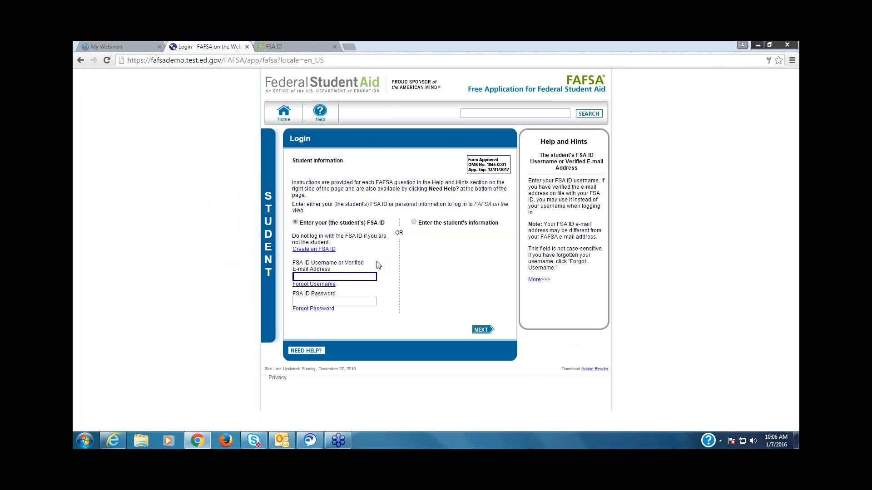
type("newuser19")
key("Tab")
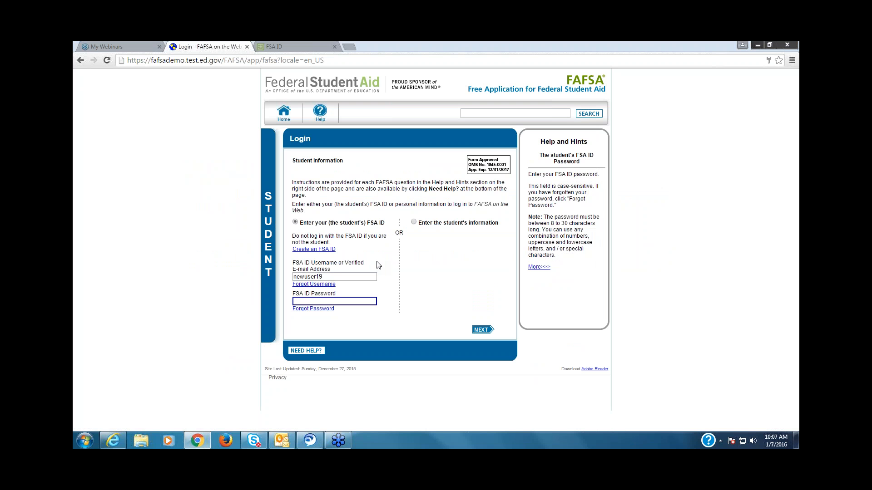
type("password1")
left_click(483, 330)
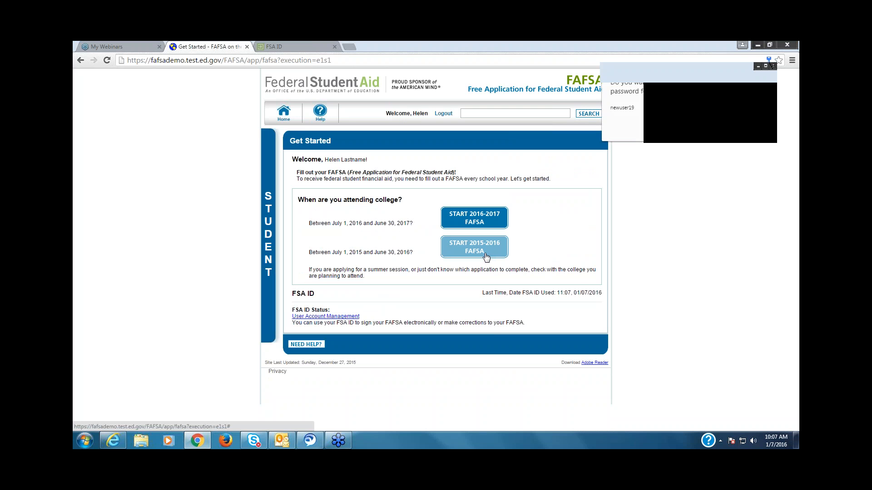
Step: Start the 2016-2017 FAFSA, enter a save key in both save key fields, and submit it
left_click(485, 257)
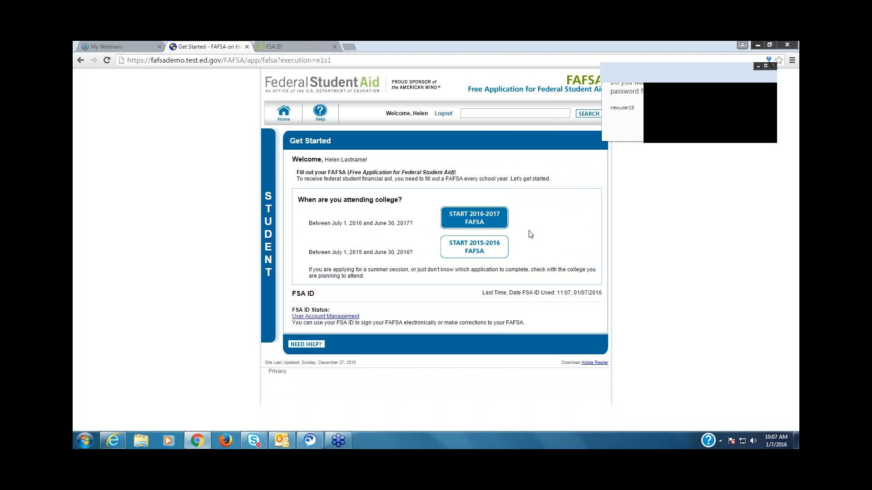
left_click(482, 222)
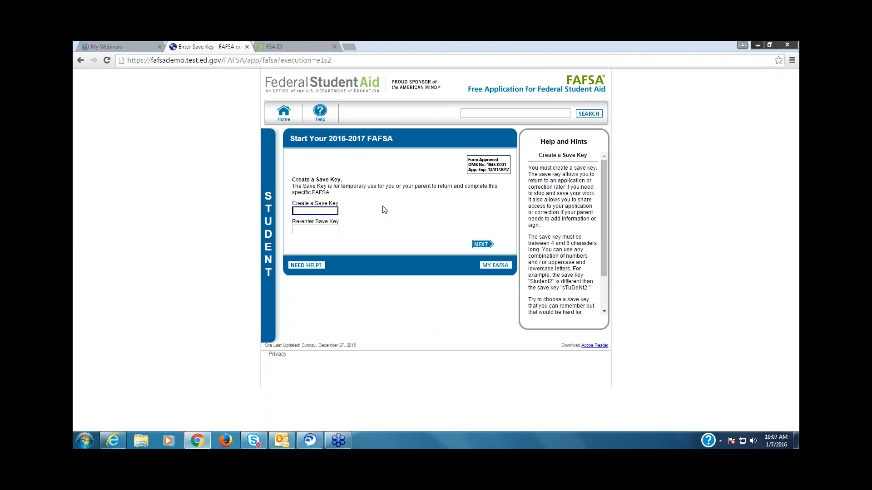
type("12345")
key("Tab")
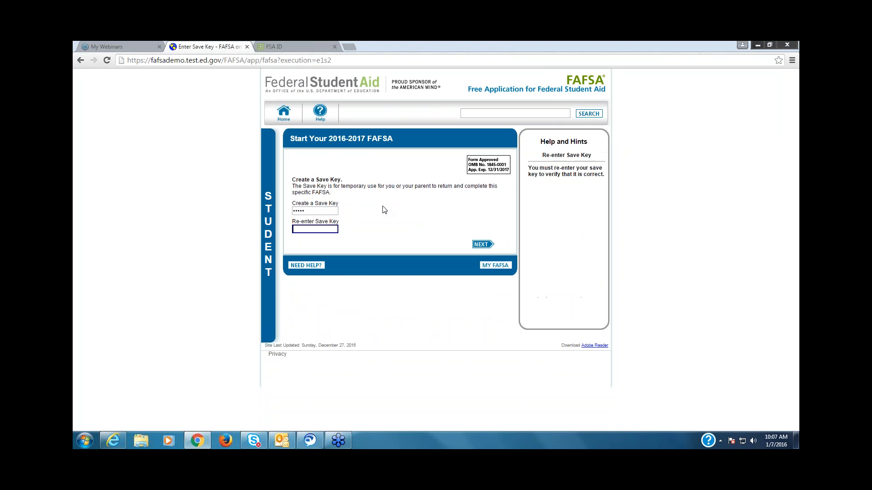
type("12345")
key("Return")
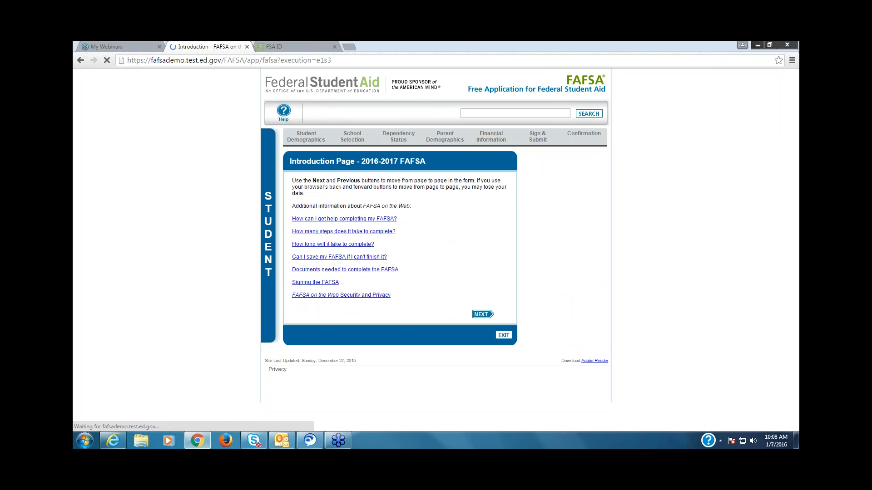
Step: Proceed to Student Demographic Information, enter the middle initial, choose Female, and answer Yes to living in Maryland for at least 5 years
left_click(489, 318)
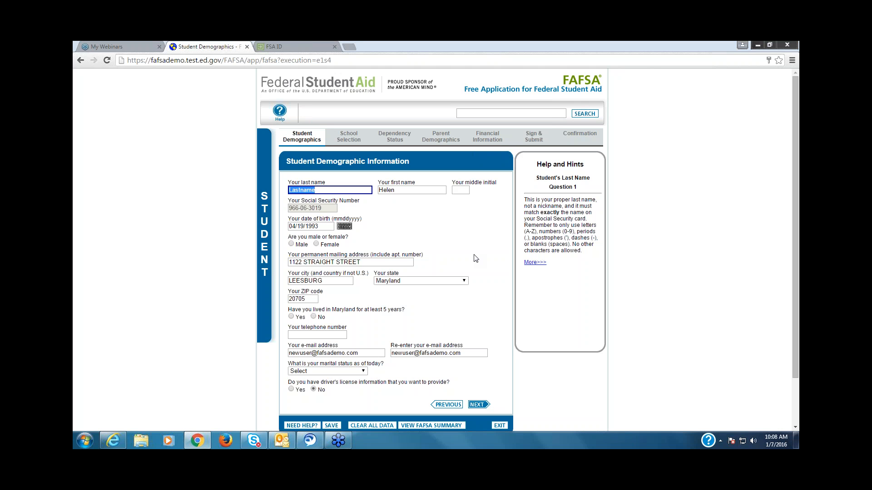
left_click(462, 191)
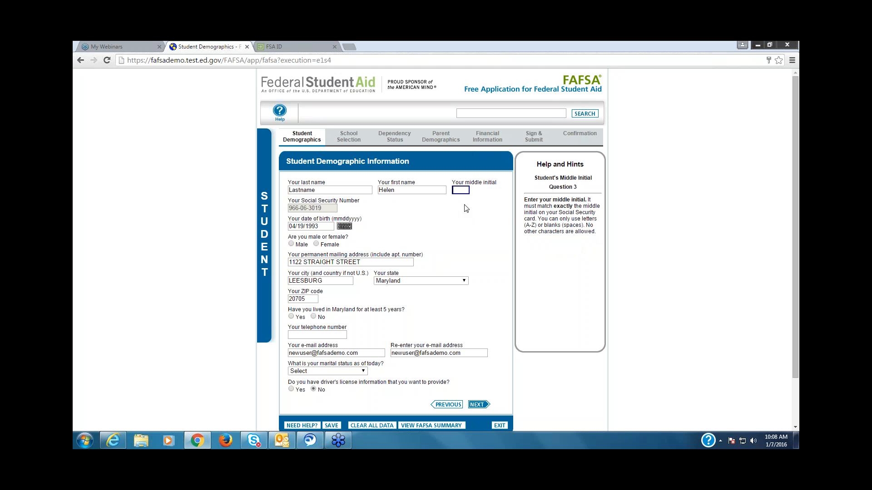
type("M")
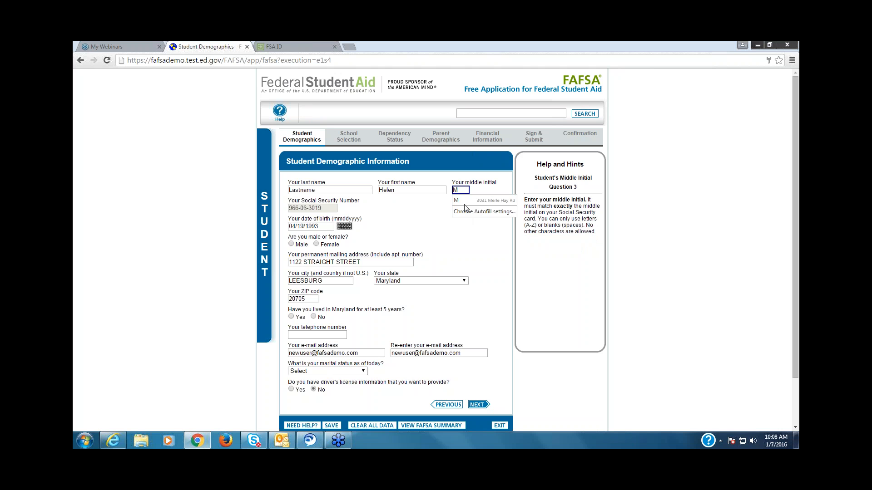
left_click(316, 244)
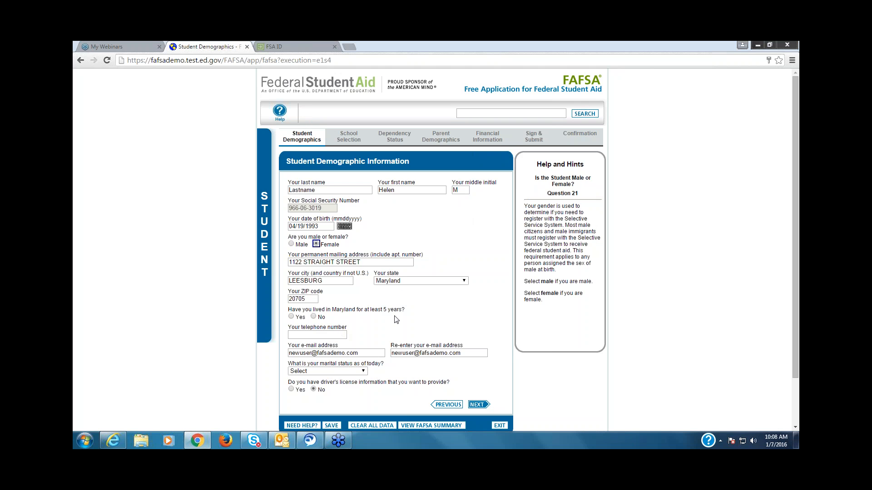
left_click(291, 317)
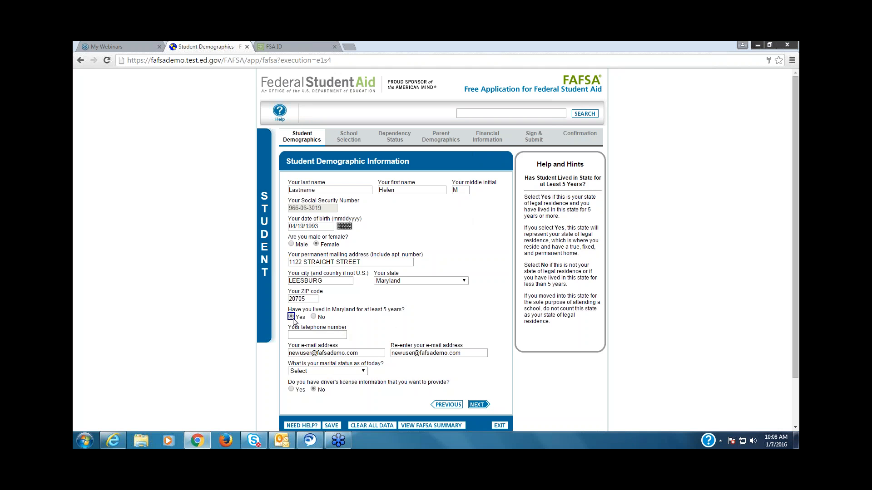
Step: Try answering No to both Maryland residency questions, and switch the five-year residency answer back to Yes
left_click(313, 317)
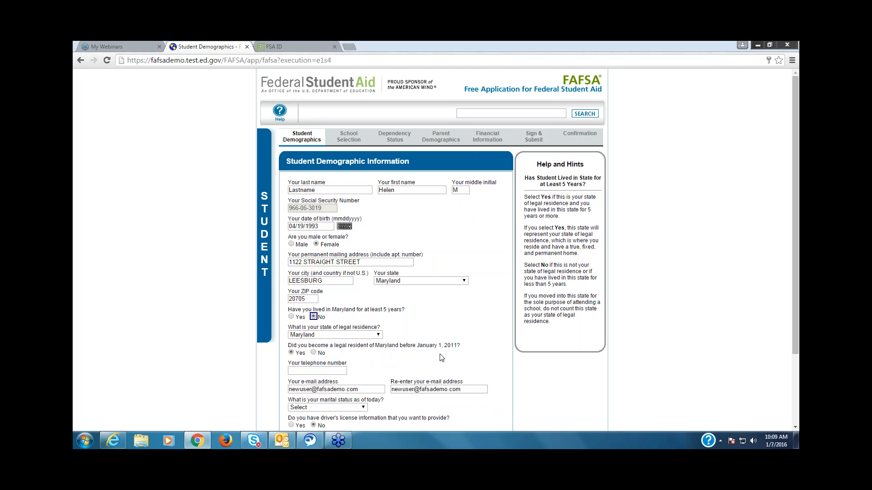
left_click(313, 353)
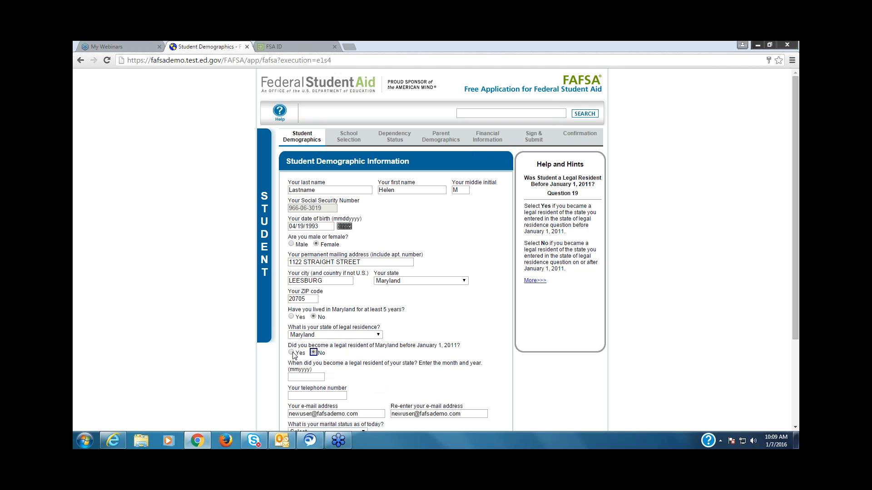
left_click(291, 317)
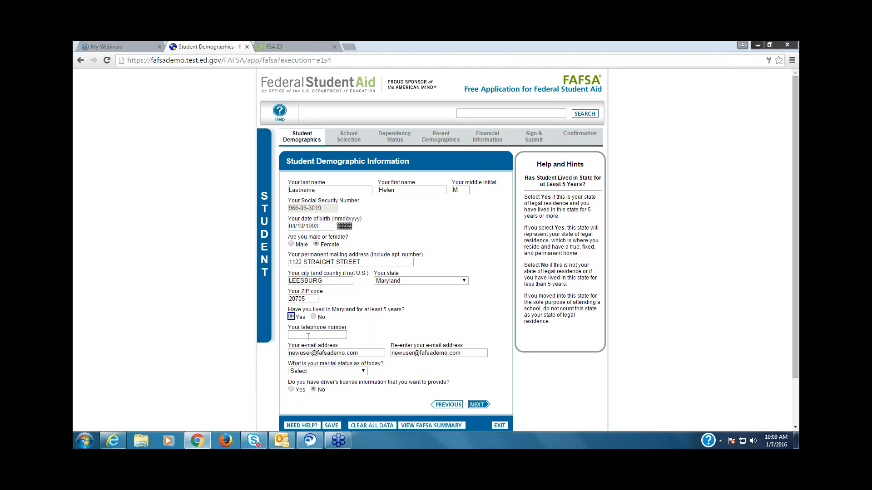
Step: Enter the student's telephone number and set the marital status to "I am single"
key("Tab")
type("515) ")
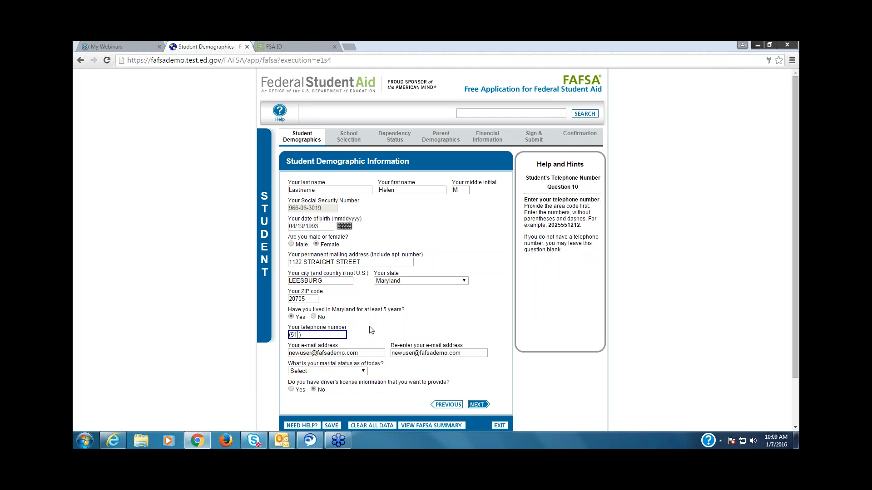
type("999-9999")
left_click(364, 371)
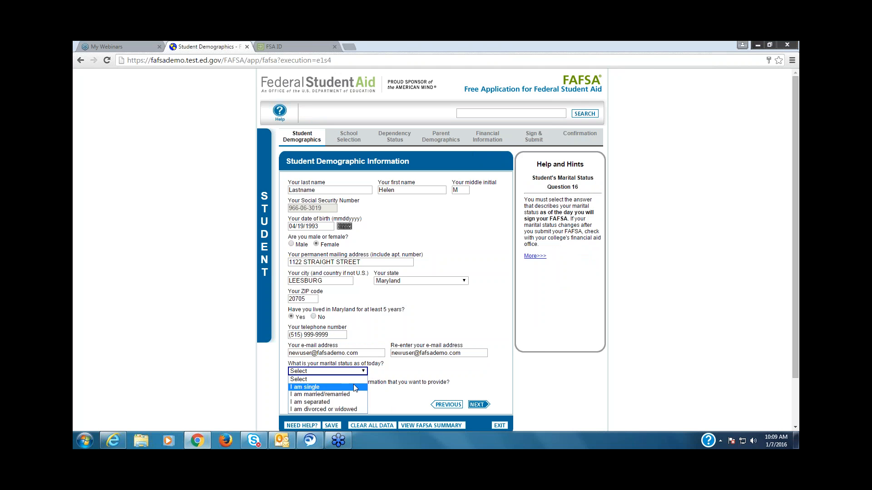
left_click(353, 388)
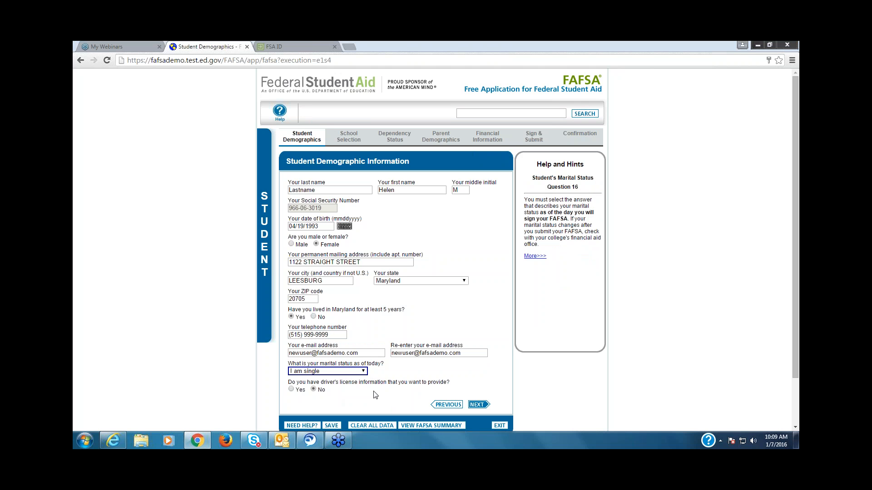
Step: Try Yes for providing driver's license information, set the answer back to No, and continue to Student Eligibility
left_click(292, 389)
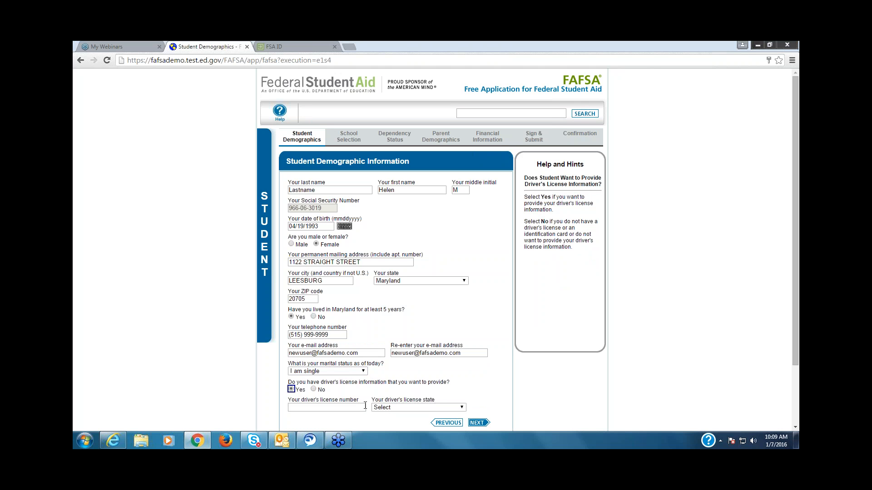
left_click(316, 393)
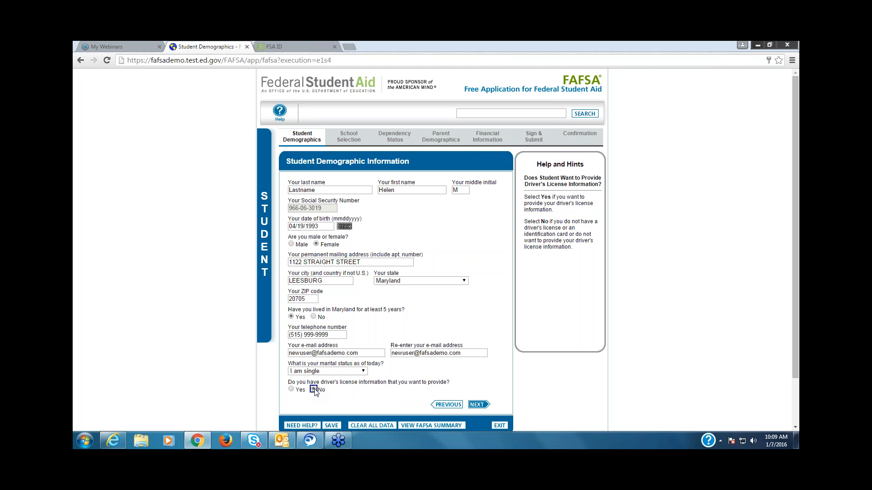
left_click(478, 405)
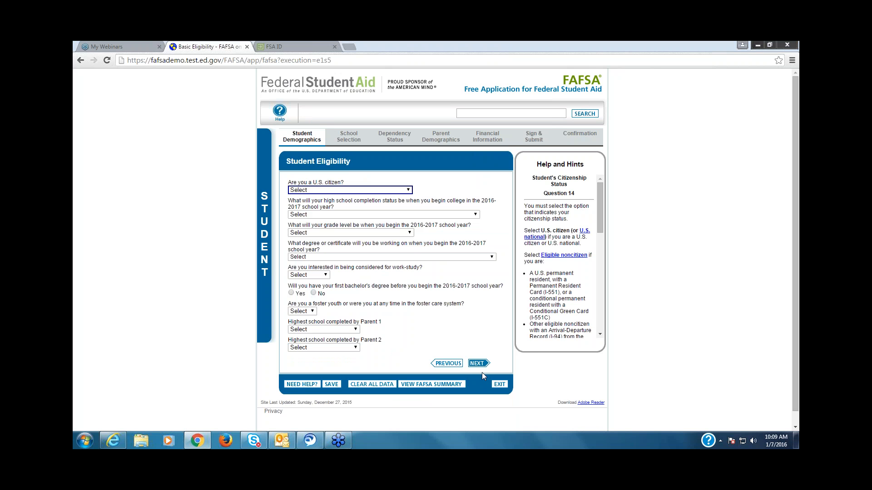
Step: Answer the citizenship question "Yes, I am a U.S. citizen (or U.S. national)" and try "No, but I am an eligible noncitizen"
left_click(410, 190)
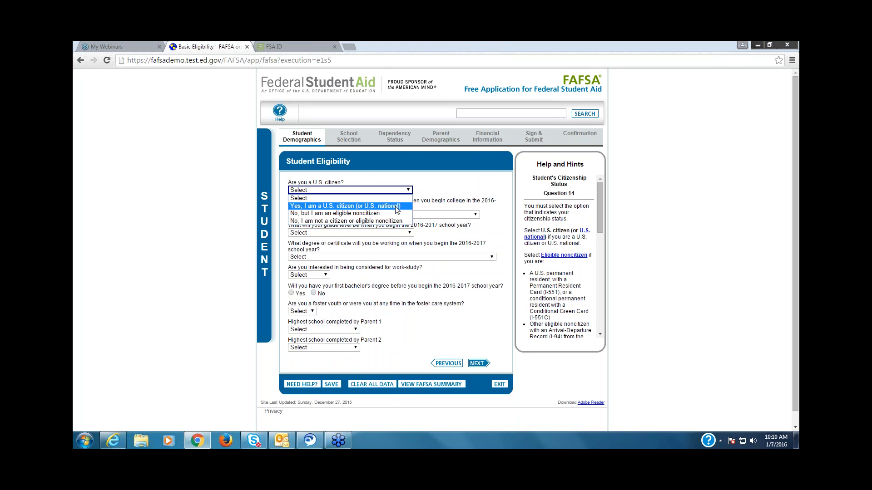
left_click(398, 210)
left_click(411, 193)
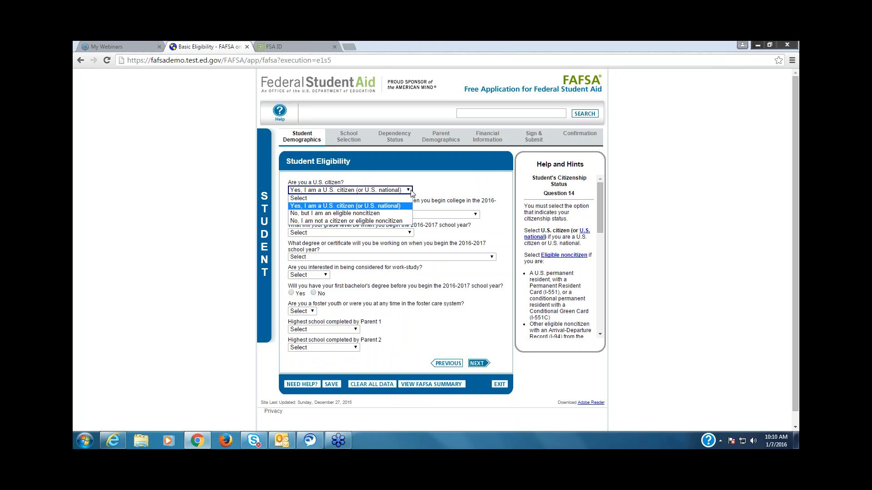
left_click(393, 214)
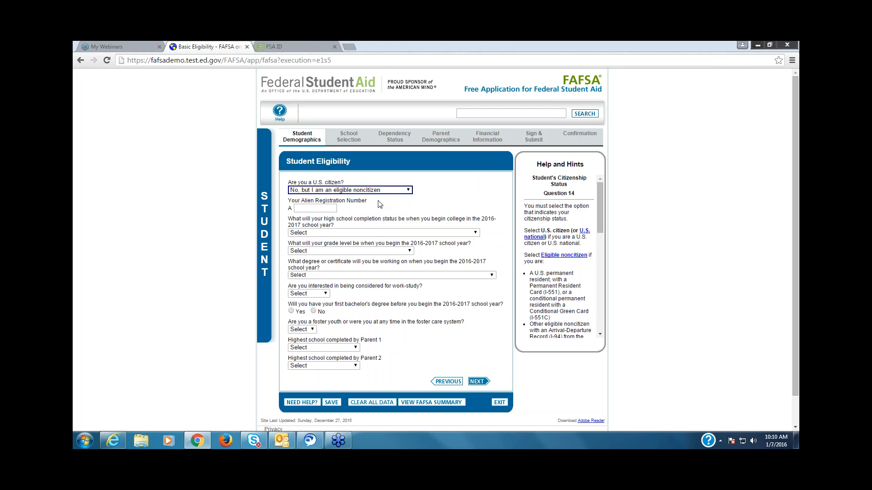
Step: Examine the citizenship help text on who counts as an eligible noncitizen or as neither citizen nor eligible noncitizen
left_click(410, 191)
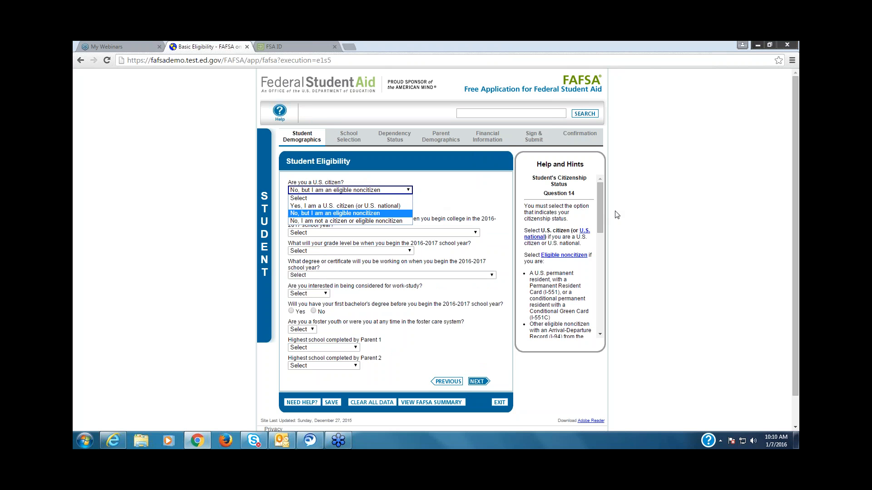
left_click_drag(603, 212, 605, 232)
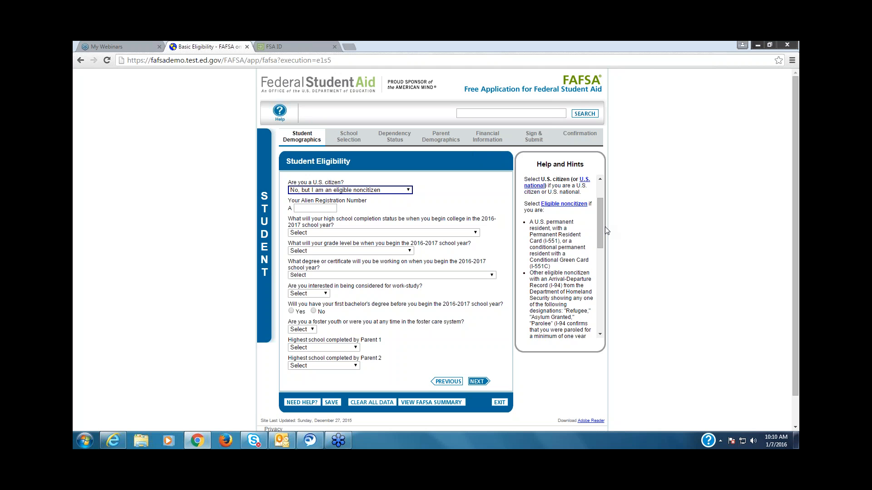
mouse_move(603, 227)
left_mouse_down()
mouse_move(598, 306)
mouse_move(596, 228)
left_mouse_up()
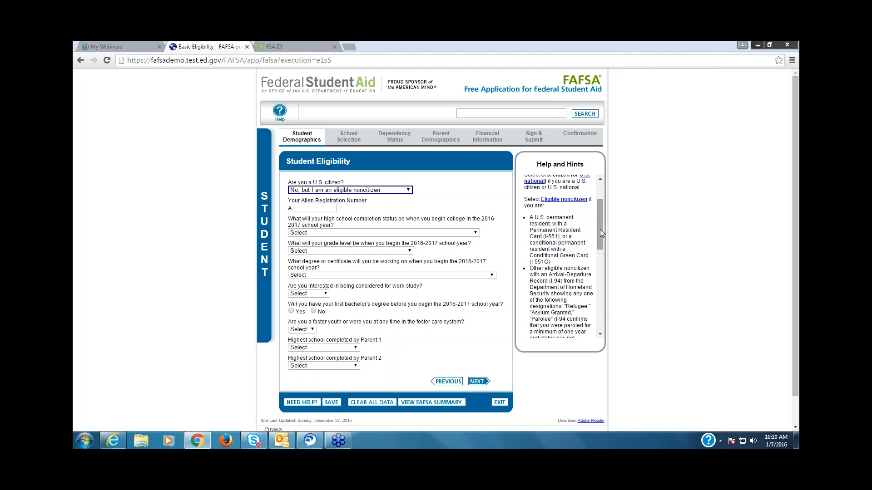
left_click_drag(601, 225, 602, 306)
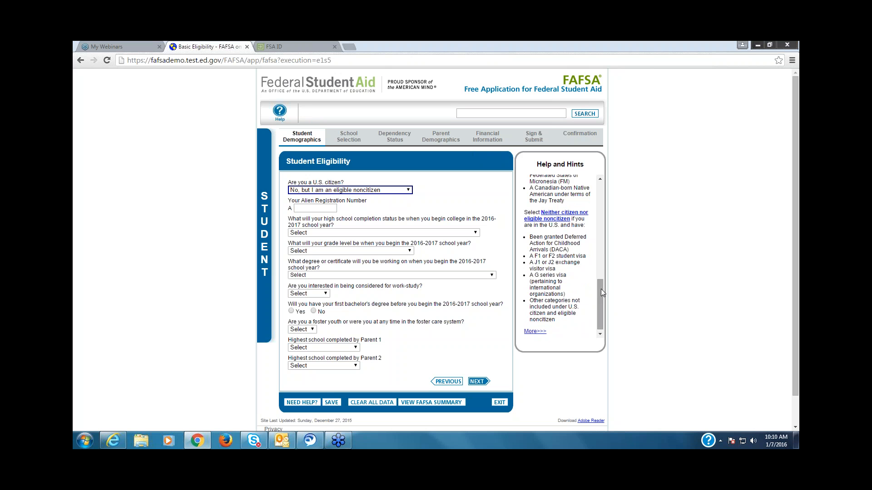
left_click_drag(601, 289, 603, 181)
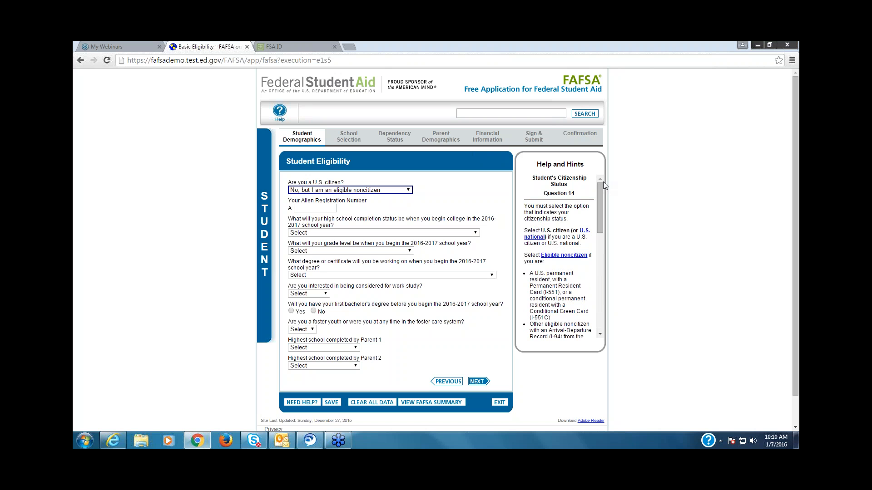
Step: Set citizenship to "Yes, I am a U.S. citizen (or U.S. national)" and the high school completion status to "High school diploma"
left_click(410, 192)
left_click(396, 203)
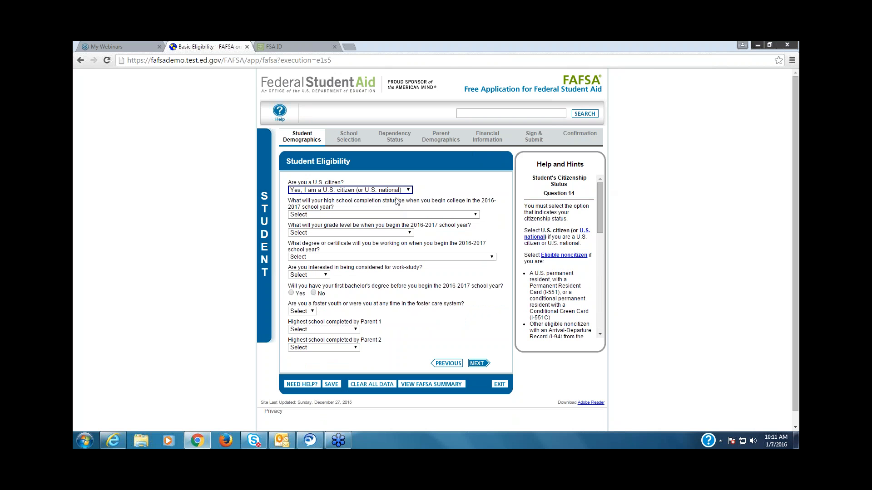
left_click(477, 215)
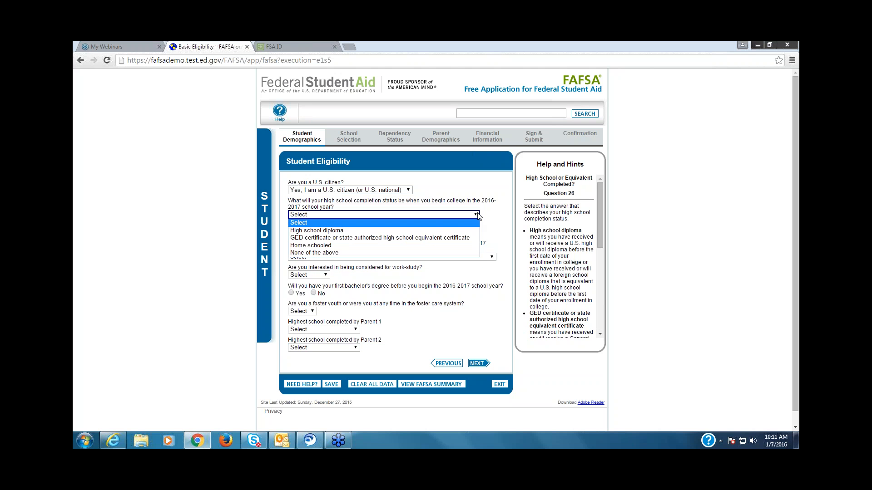
left_click(446, 230)
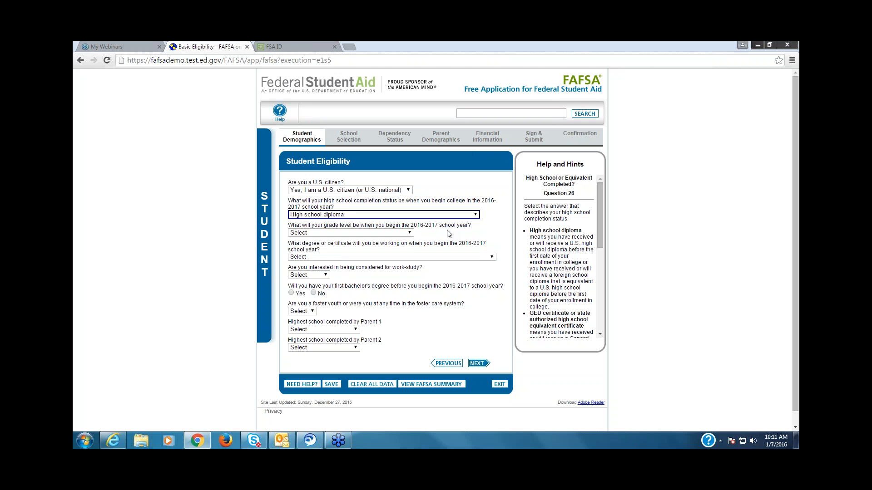
Step: Set the 2016-2017 grade level to "Never attended college/1st yr." and the degree being pursued to "1st bachelor's degree"
left_click(411, 233)
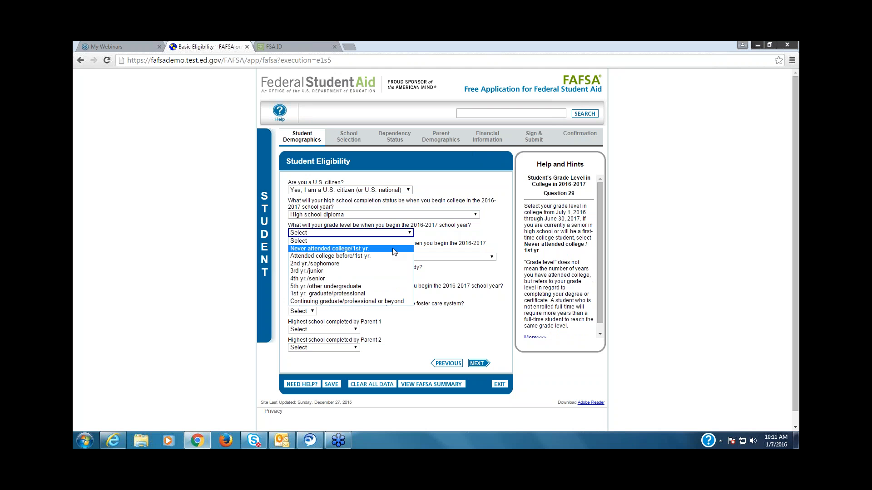
left_click(394, 249)
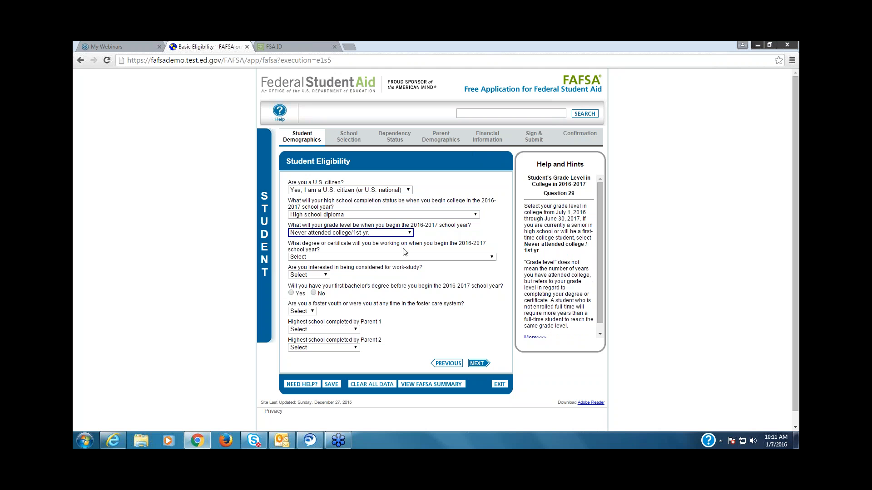
left_click(492, 258)
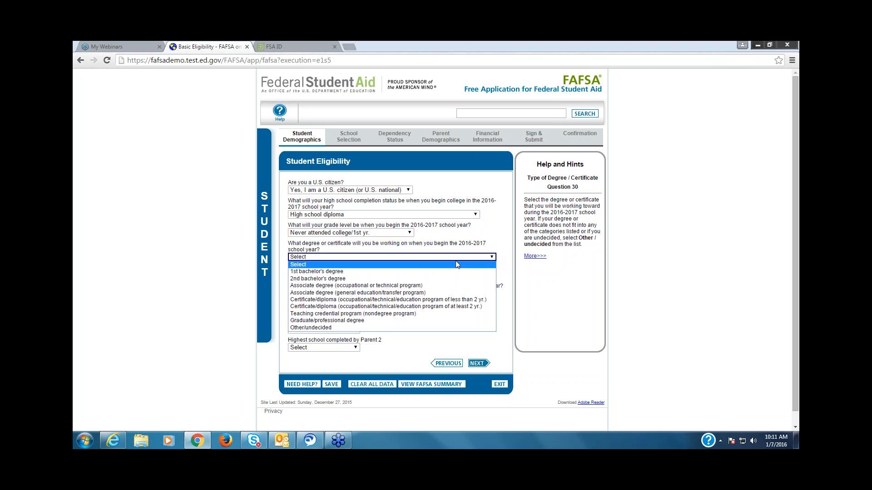
left_click(414, 272)
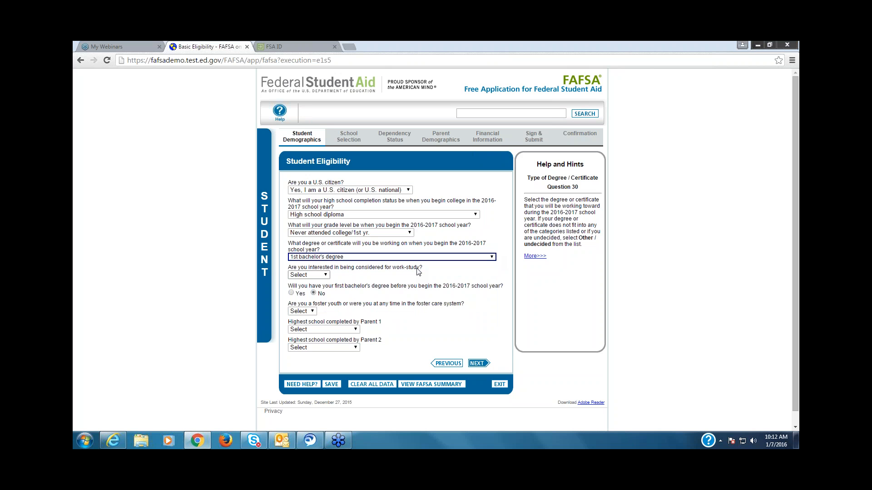
Step: Answer Yes to being considered for work-study and No to the foster youth question
left_click(324, 275)
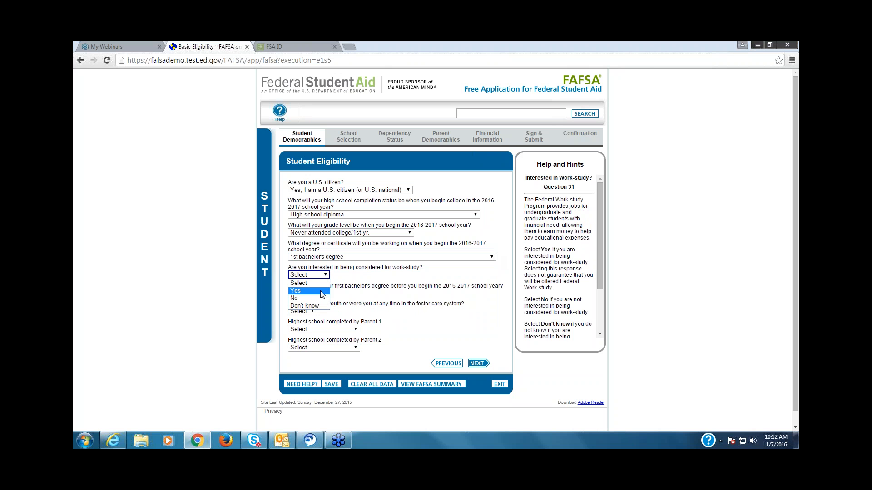
left_click(322, 293)
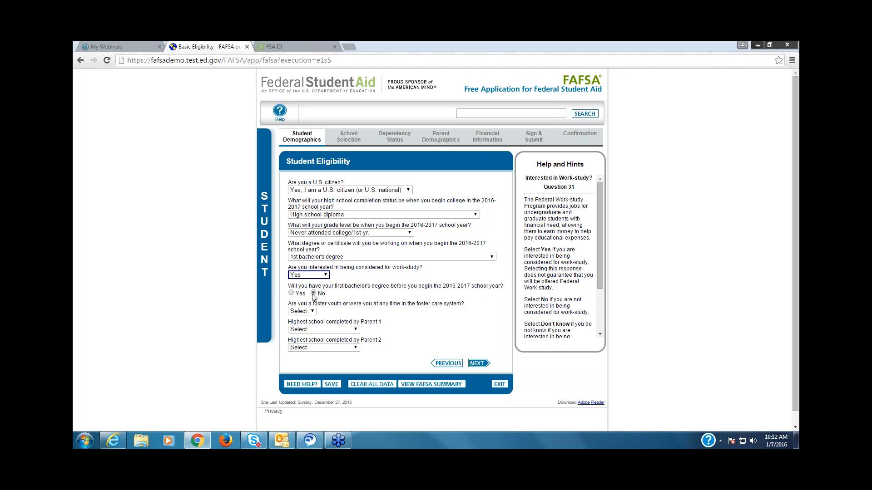
left_click(312, 312)
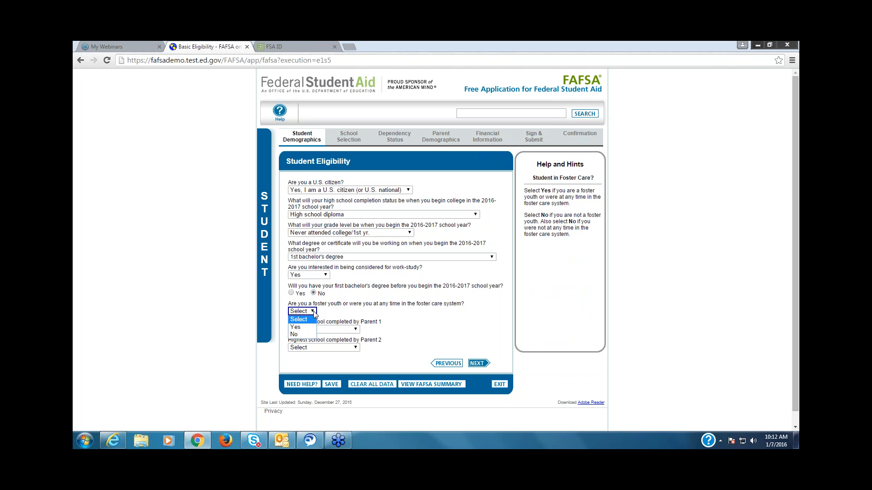
left_click(307, 335)
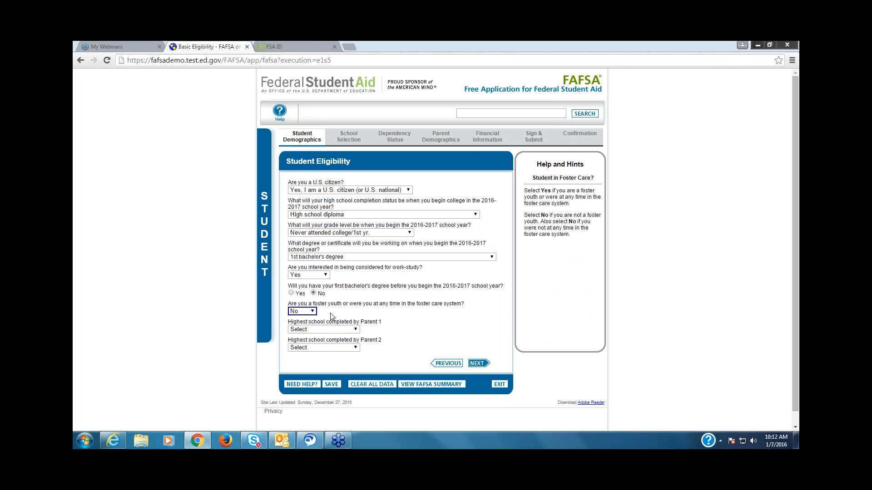
Step: Set the highest school completed by Parent 1 and Parent 2 to "College or beyond" and continue to the high school questions
left_click(356, 331)
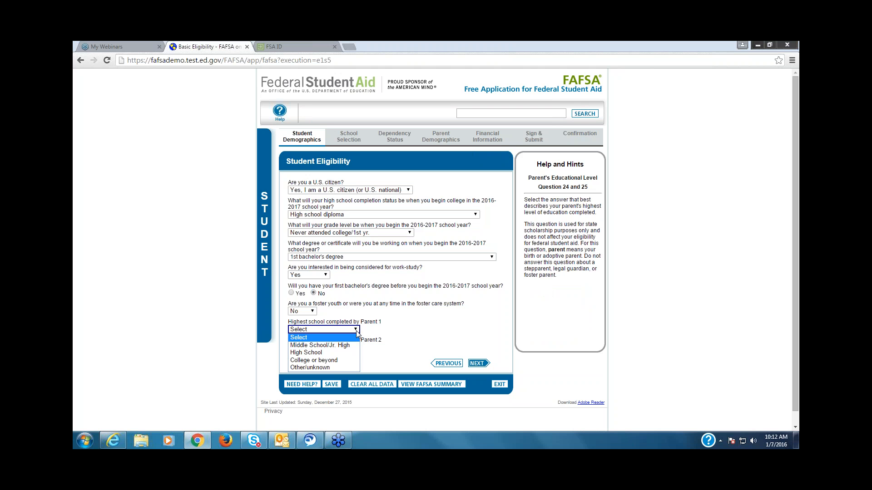
left_click(332, 360)
left_click(356, 348)
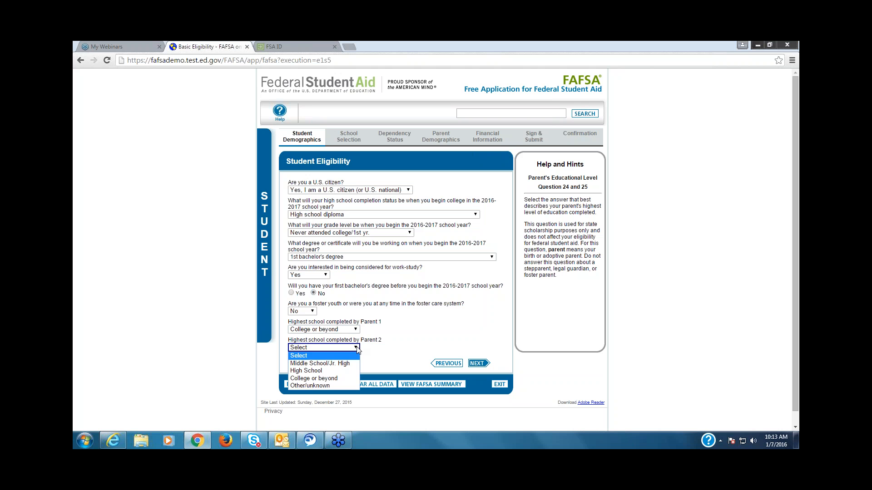
left_click(342, 380)
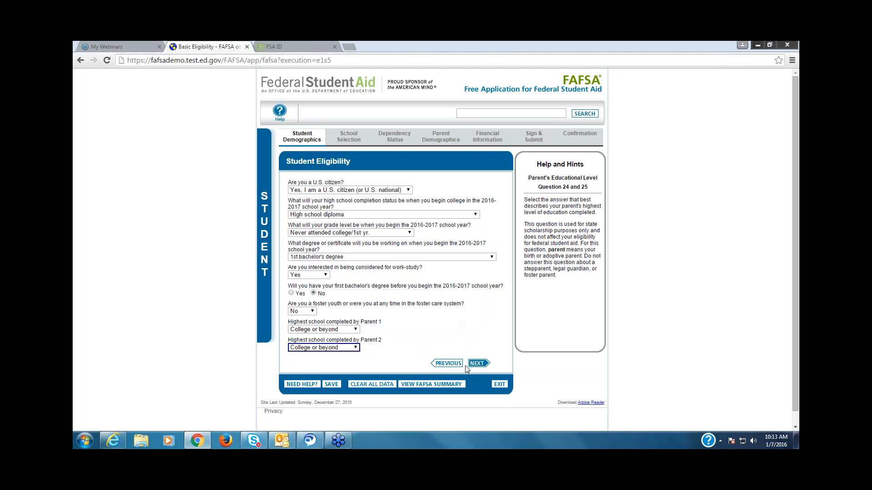
left_click(479, 363)
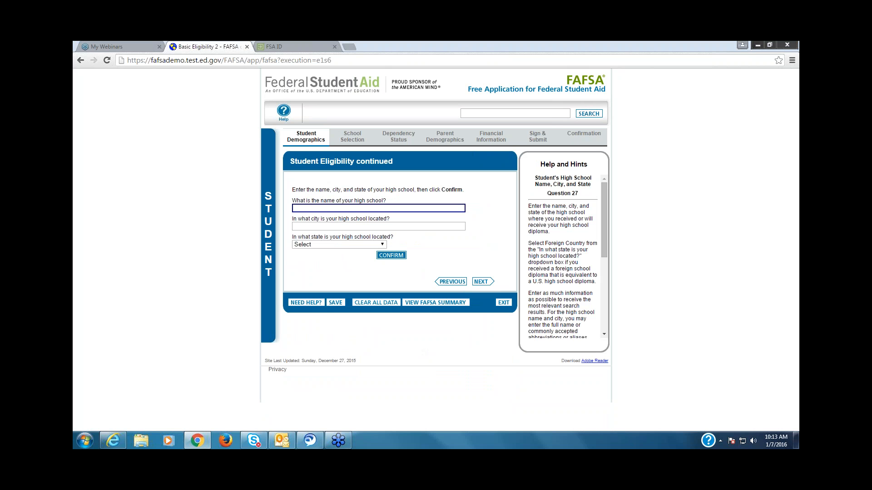
Step: Enter Norwalk High School as the high school name, Norwalk as its city, and Iowa as its state
left_click(796, 233)
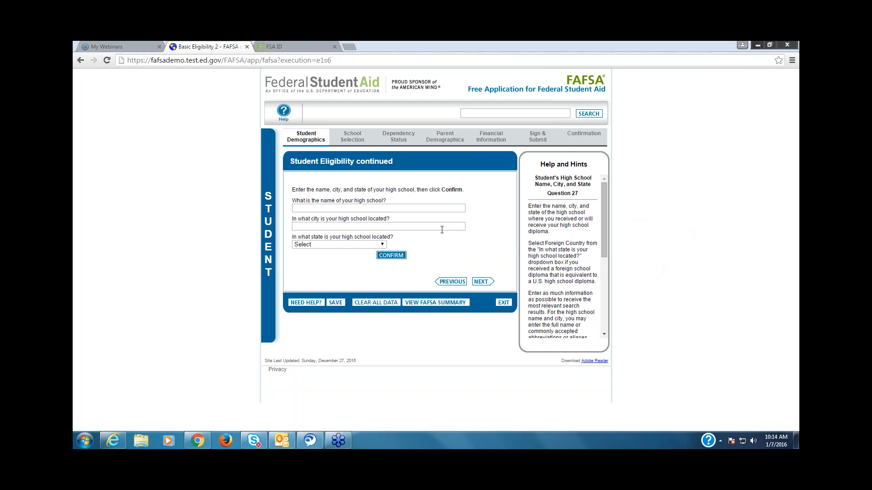
left_click(346, 207)
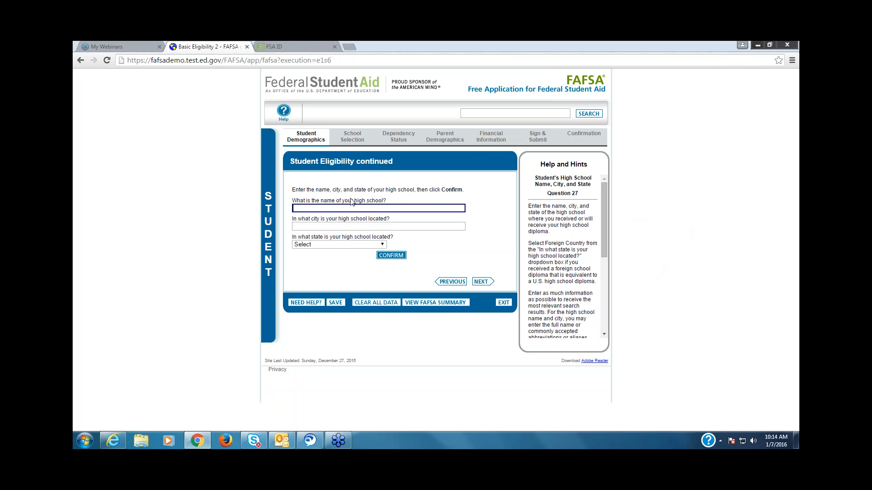
type("Norwalk High School")
key("Tab")
type("Norwalk")
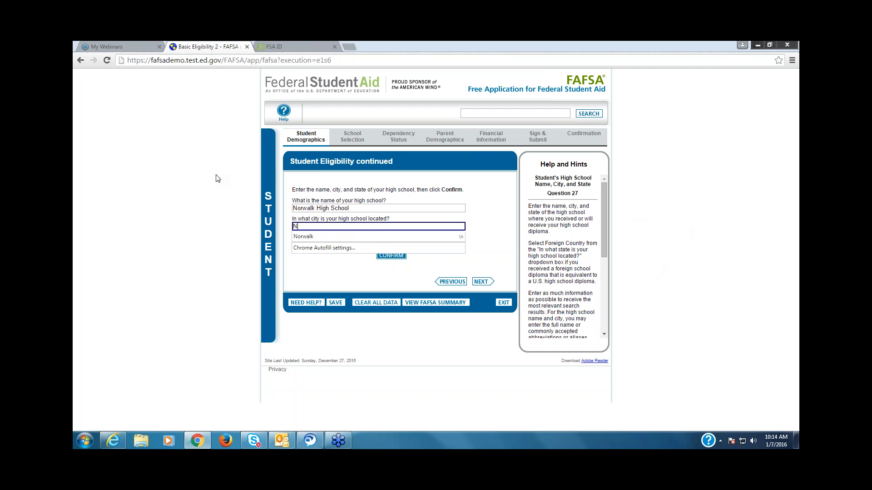
key("Tab")
key("i")
key("i")
key("i")
key("i")
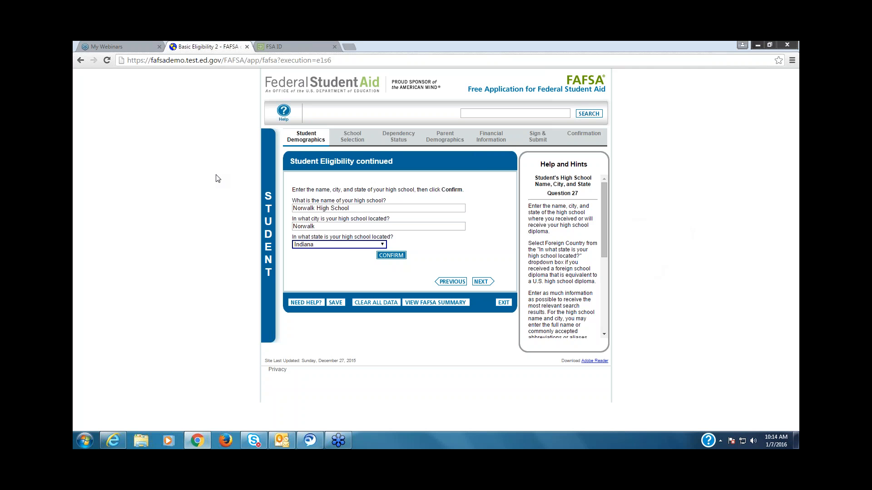
Step: Look up the entered high school, add Norwalk Senior High School to the application, and continue to School Selection
left_click(390, 255)
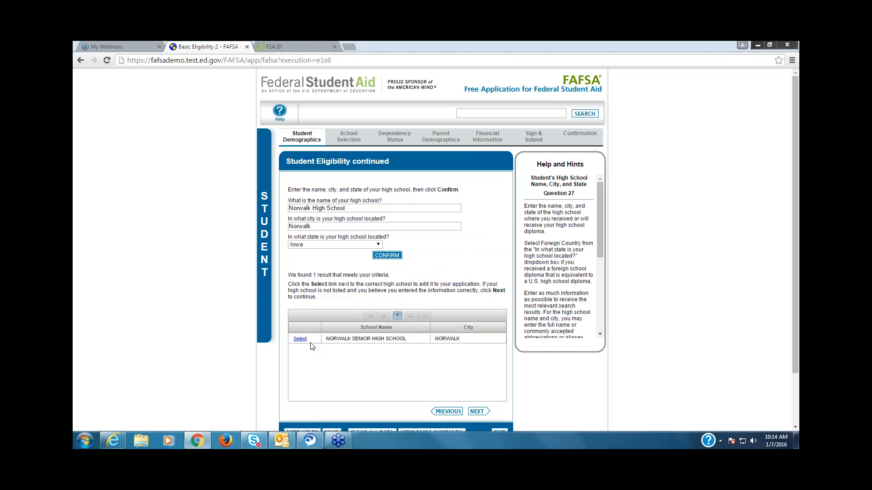
left_click(300, 338)
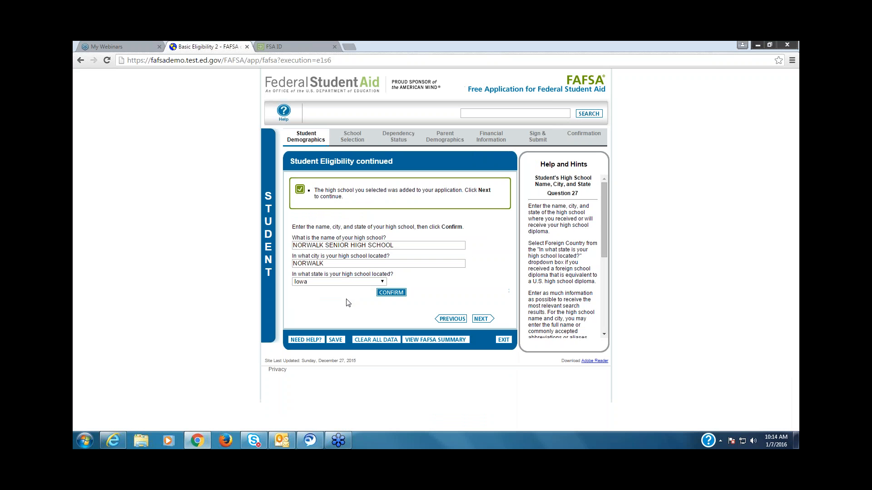
left_click(484, 319)
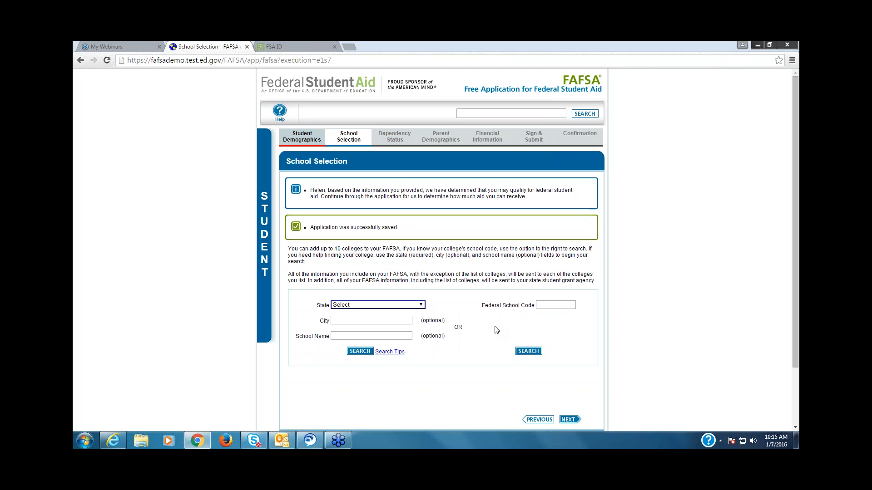
Step: Try a college search with oskaloosa as the city and William Penn as the school name
left_click(540, 307)
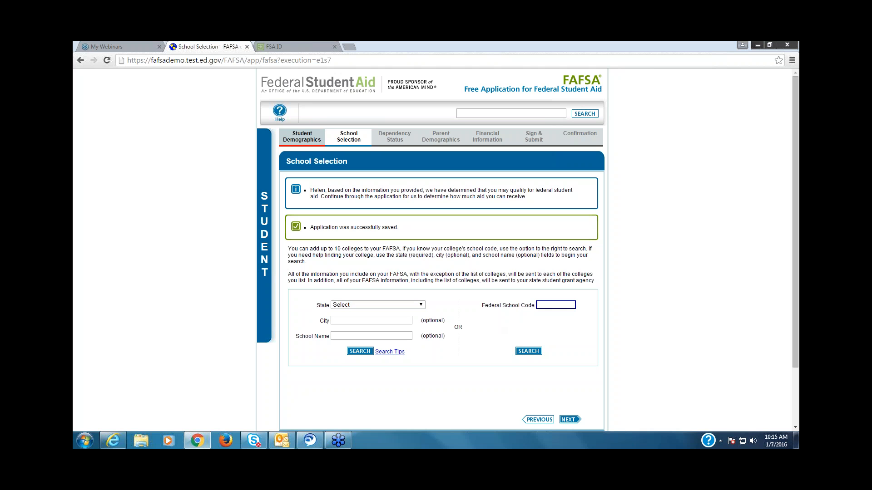
left_click(342, 320)
type("a")
key("BackSpace")
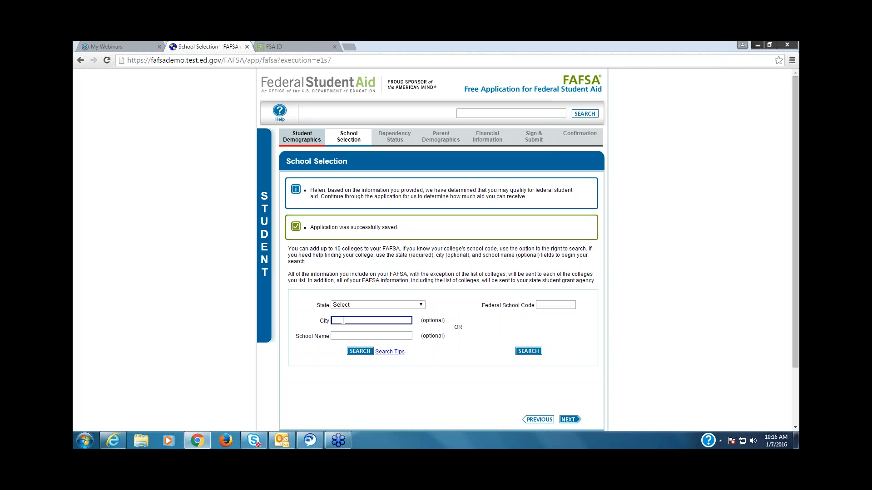
type("oskaloosa")
left_click(339, 337)
type("William Penn")
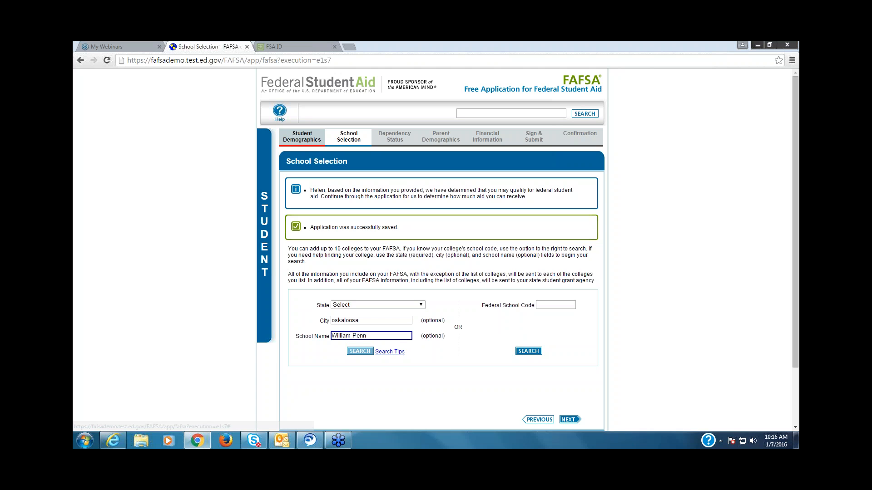
left_click(354, 352)
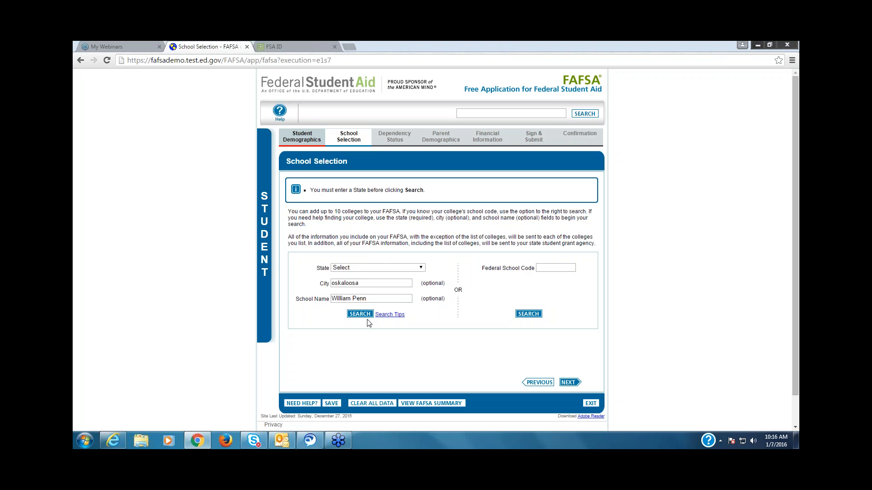
Step: Set the college search state to Iowa, run the search, and add William Penn University to the selected schools
left_click(415, 269)
scroll(418, 295, "down", 5)
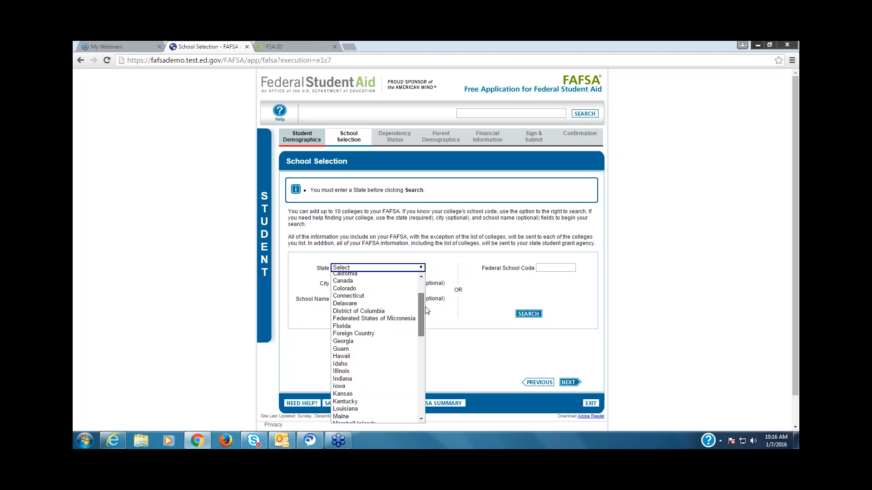
left_click(393, 336)
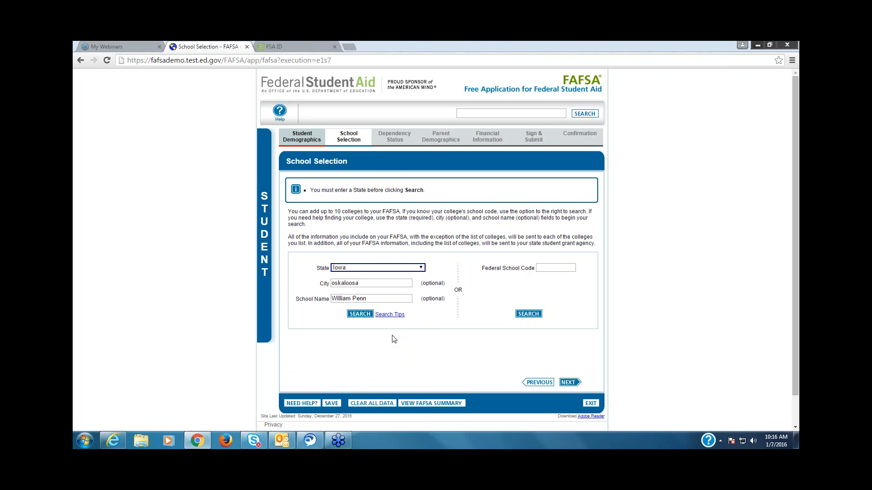
left_click(361, 314)
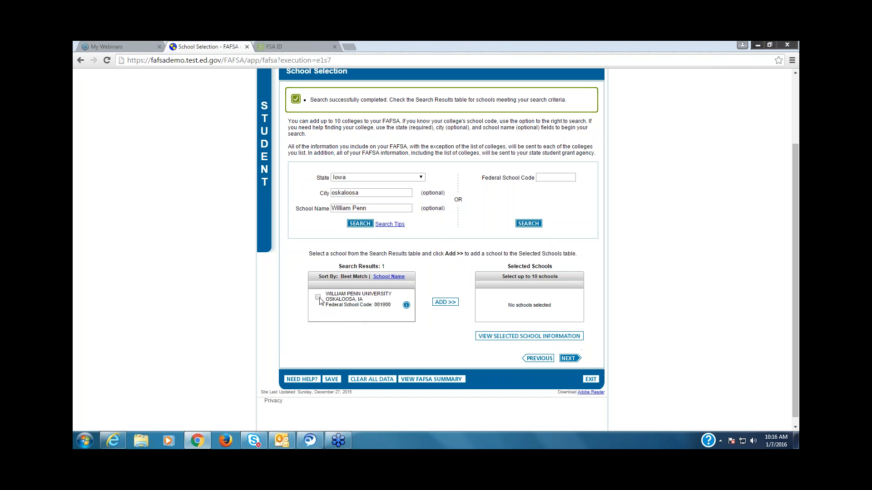
left_click(318, 297)
left_click(440, 302)
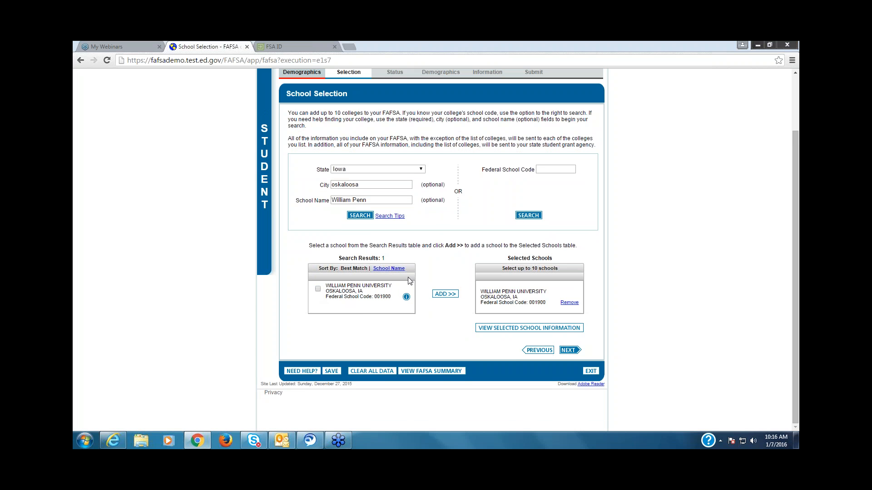
Step: Look up federal school code 001890 and add University of Northern Iowa to the selected schools
left_click(545, 170)
type("001890")
left_click(528, 216)
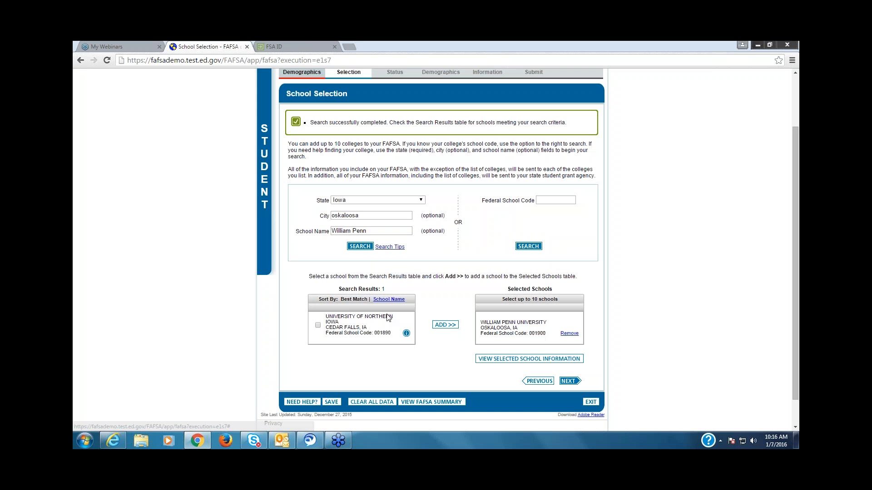
left_click(318, 325)
left_click(443, 325)
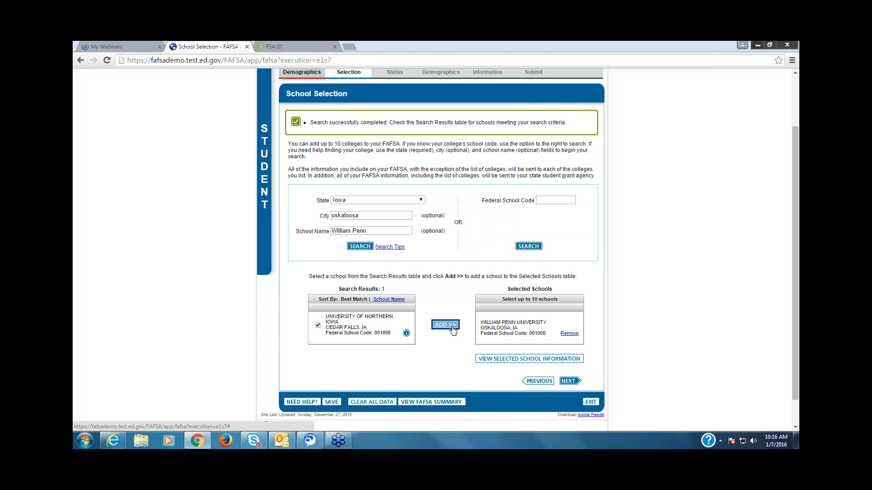
Step: Look up federal school code 004589, add Des Moines Area Cmty College, and continue to the School Selection Summary
left_click(540, 170)
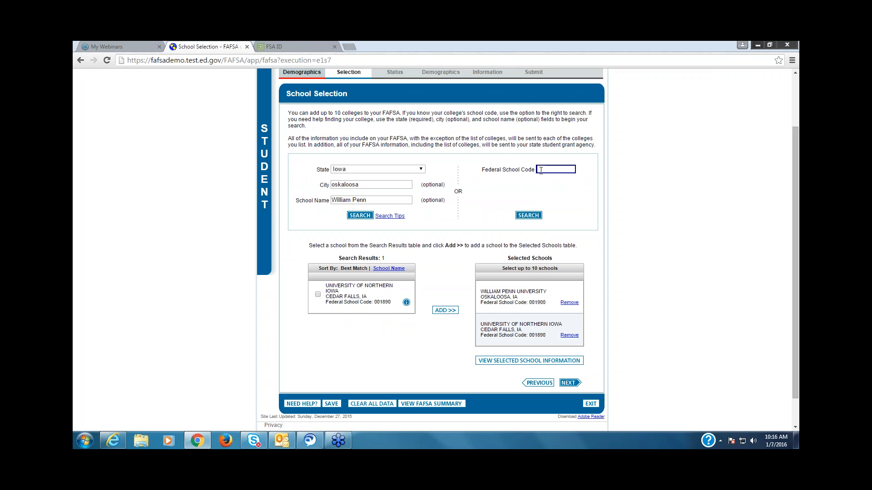
type("004589")
key("Return")
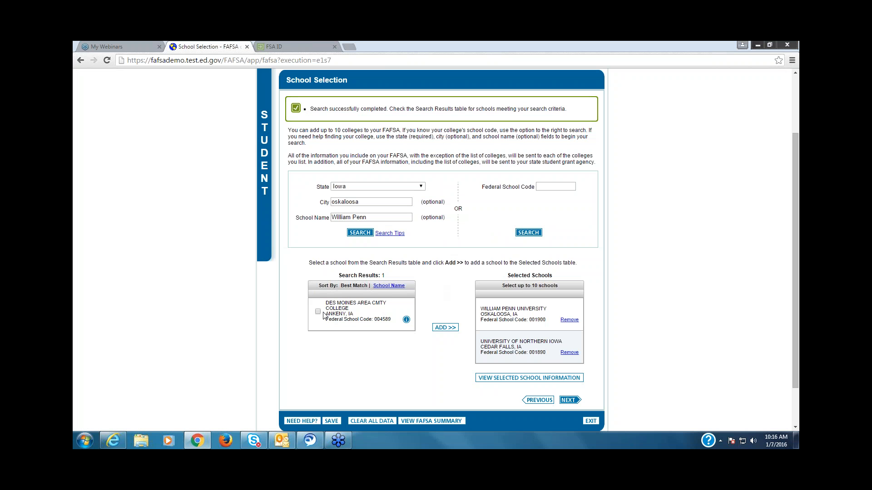
left_click(317, 312)
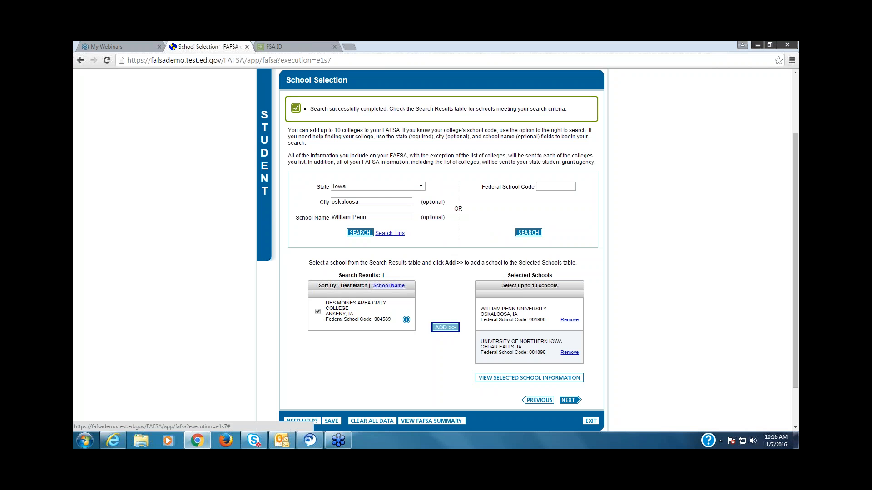
left_click(445, 327)
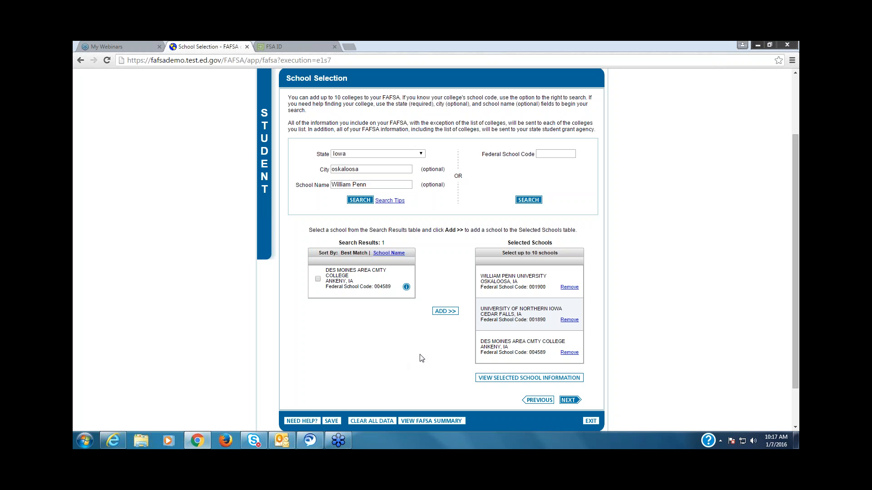
left_click(569, 403)
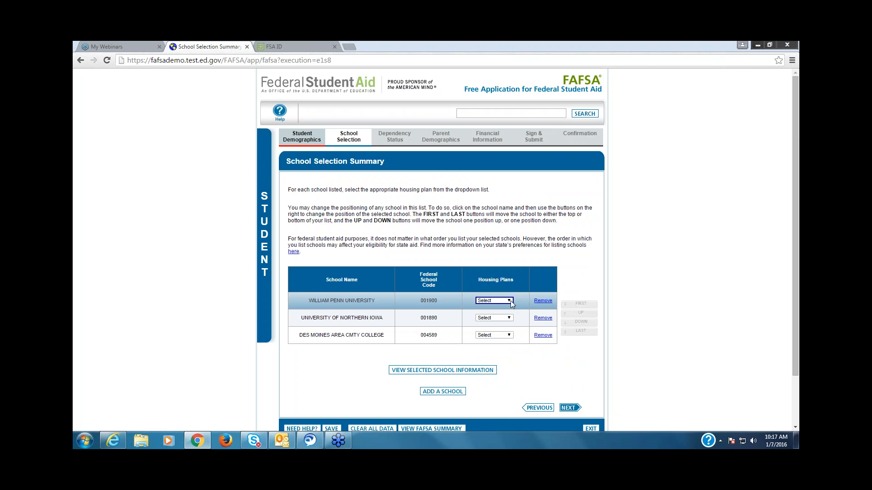
Step: Set housing plans to On Campus for William Penn University and University of Northern Iowa, and Off Campus for Des Moines Area Cmty College
left_click(510, 301)
left_click(500, 313)
left_click(509, 318)
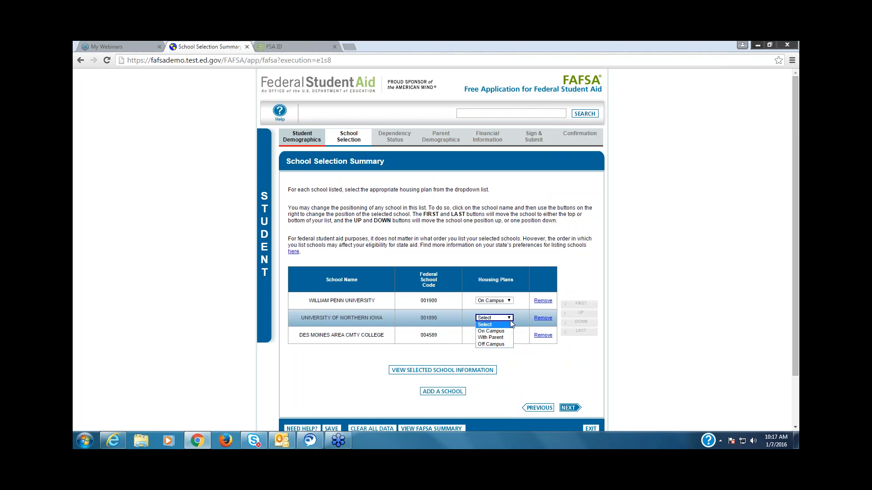
left_click(507, 332)
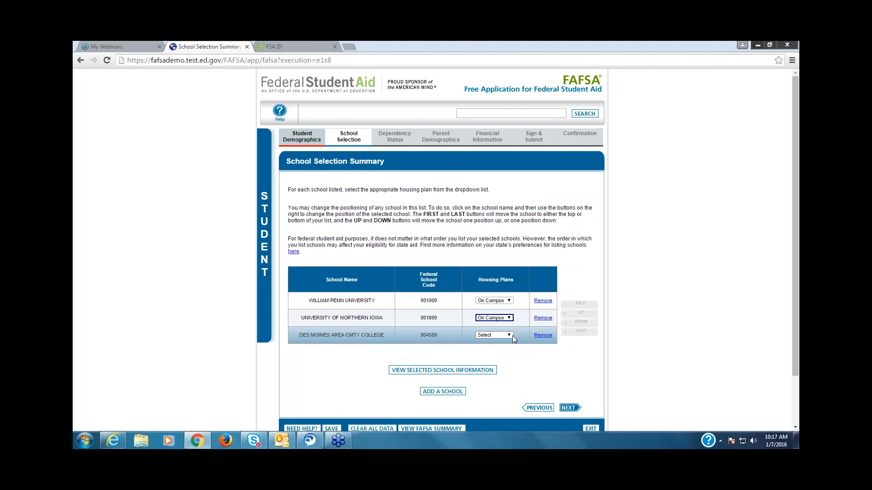
left_click(511, 336)
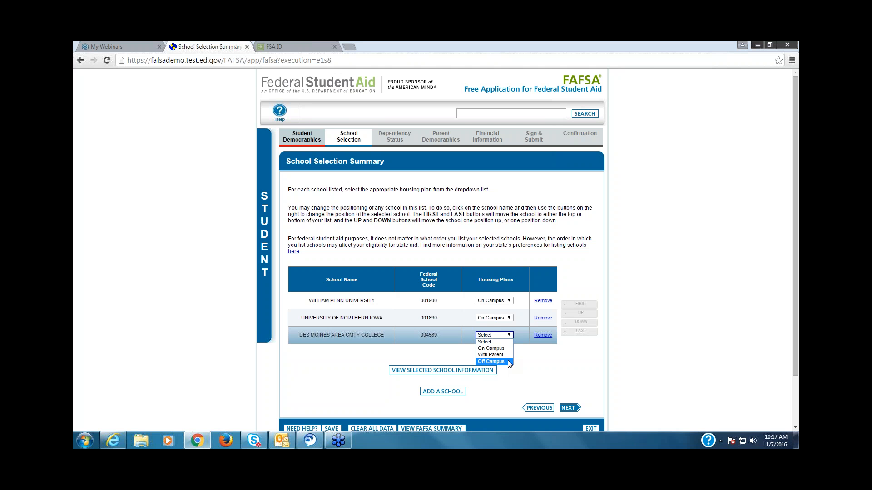
left_click(508, 361)
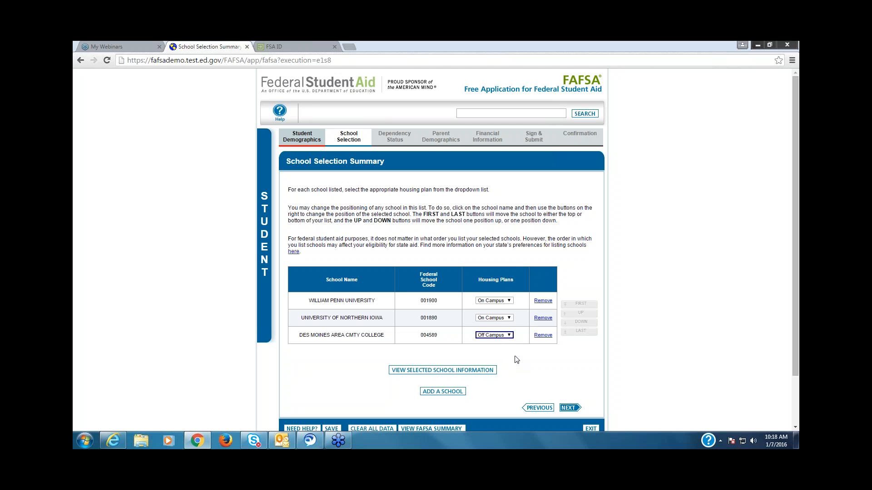
Step: Change University of Northern Iowa's housing plan to Off Campus and continue to Dependency Determination
left_click(510, 319)
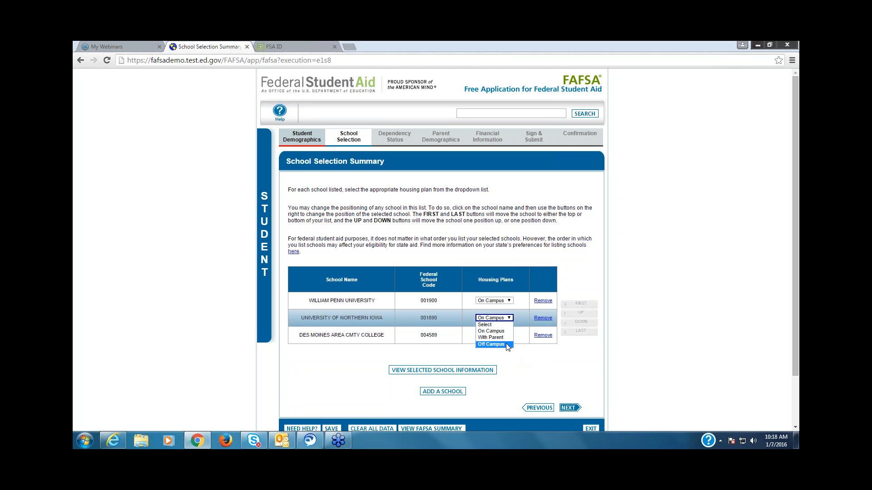
left_click(492, 345)
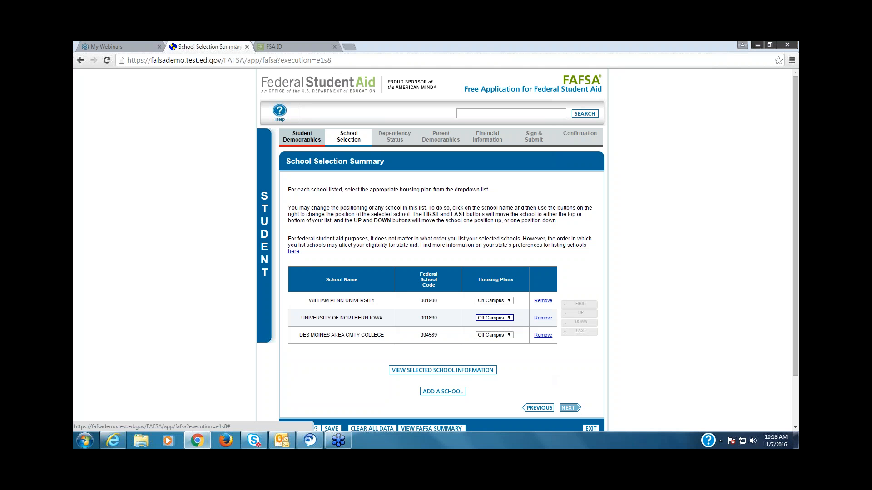
left_click(571, 408)
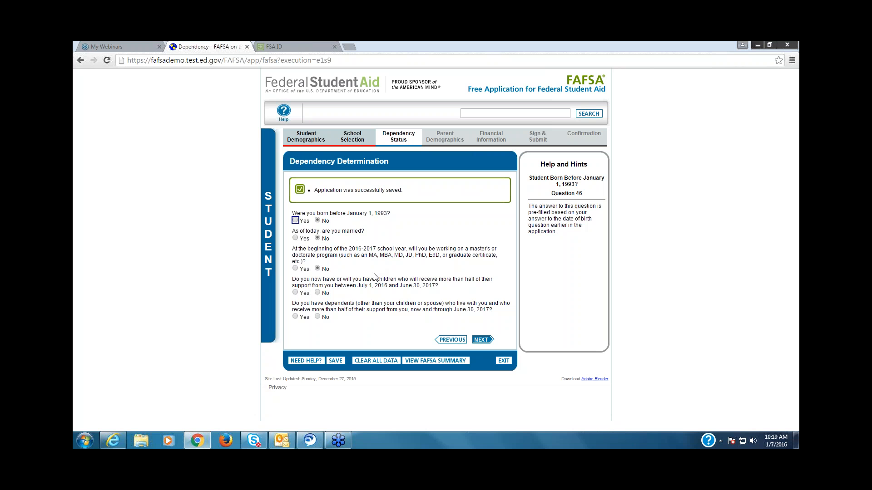
Step: Answer No to the dependency questions about supported children, other dependents, active duty, and veteran status
left_click(318, 293)
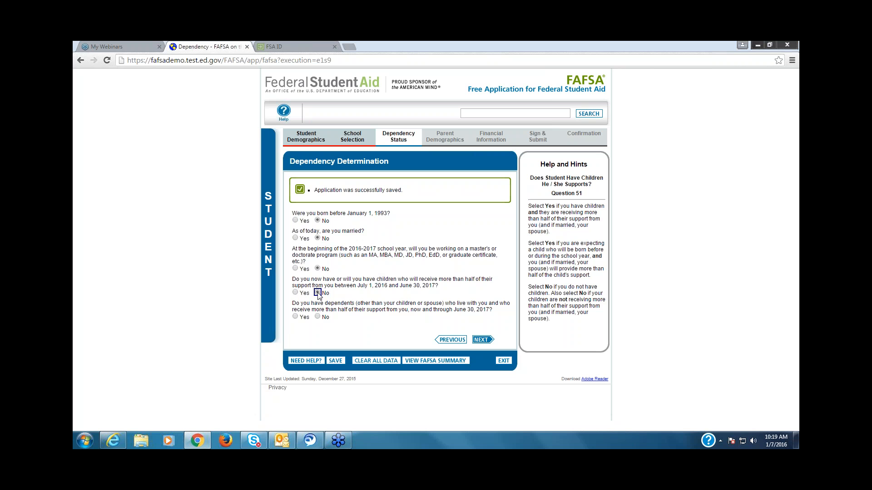
left_click(318, 317)
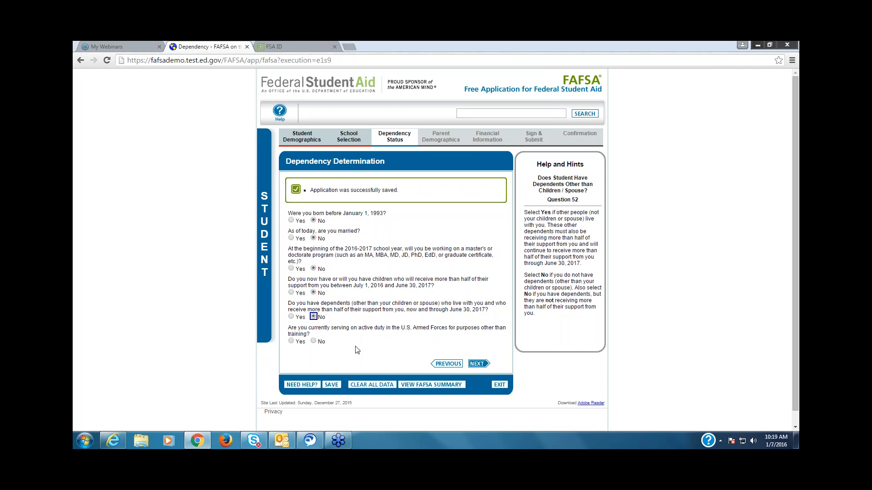
left_click(314, 341)
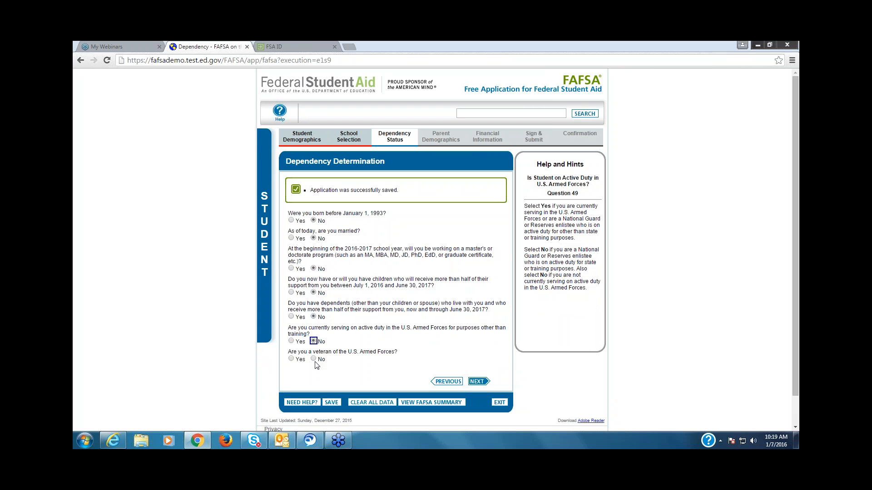
left_click(314, 360)
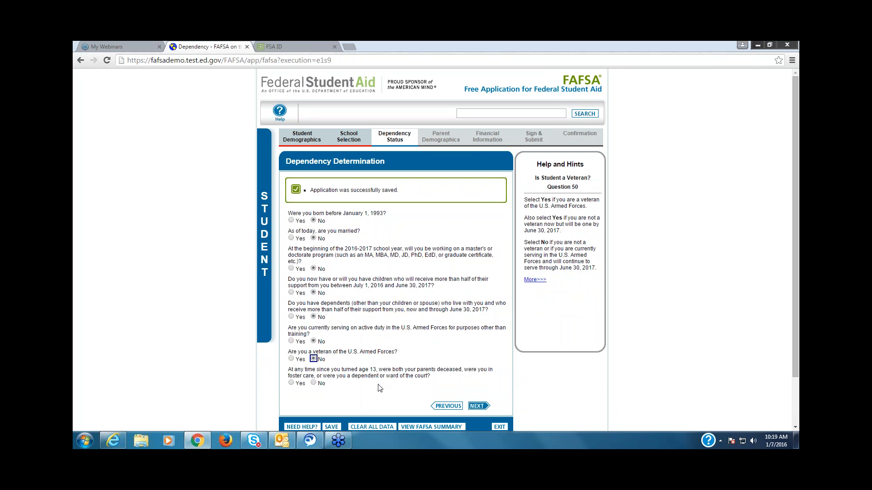
Step: Answer No to the deceased parents, foster care or ward of the court question and read through its help hints
left_click(313, 383)
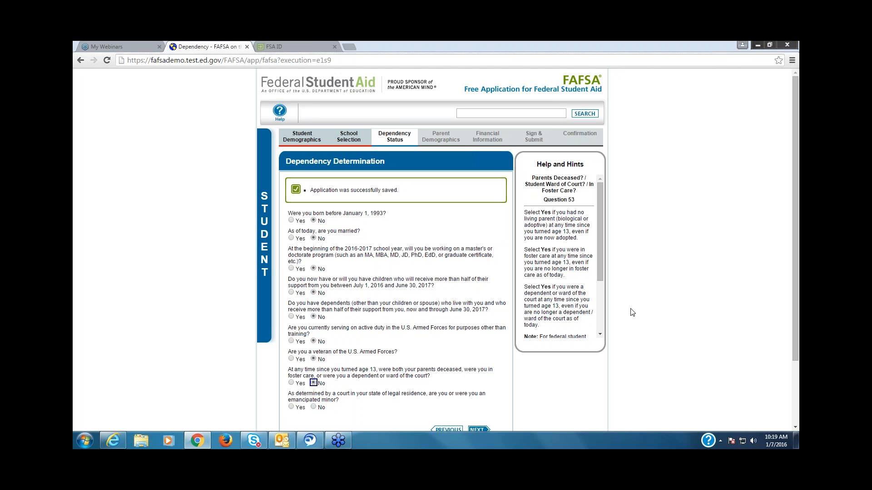
mouse_move(599, 268)
left_mouse_down()
mouse_move(601, 285)
mouse_move(601, 261)
left_mouse_up()
left_click_drag(600, 230, 576, 249)
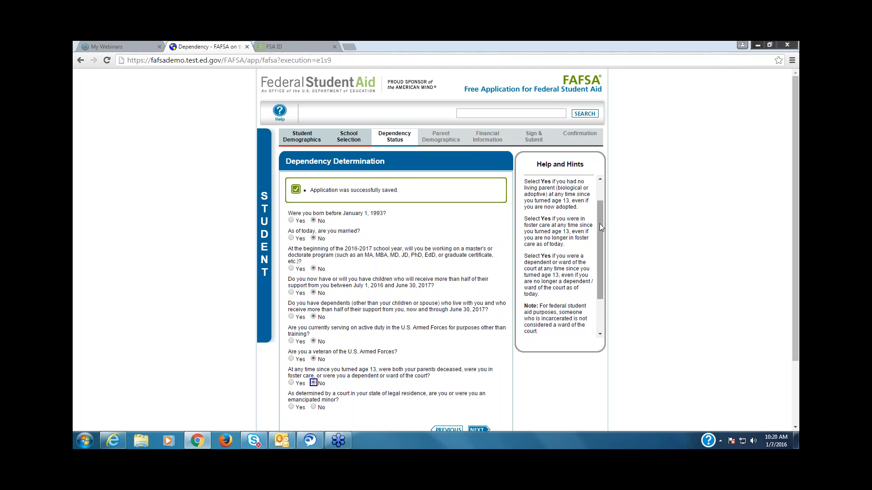
left_click_drag(601, 227, 602, 259)
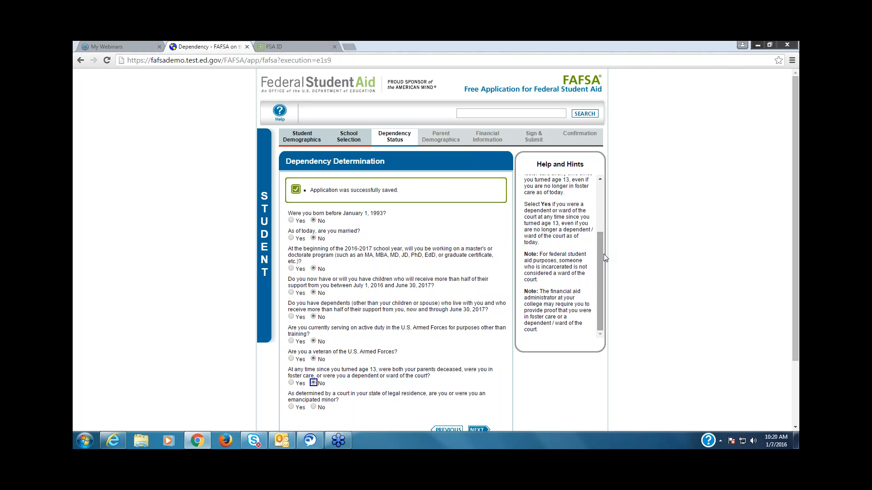
Step: Answer No to the emancipated minor and legal guardianship questions, reading the help hints for each
left_click(313, 407)
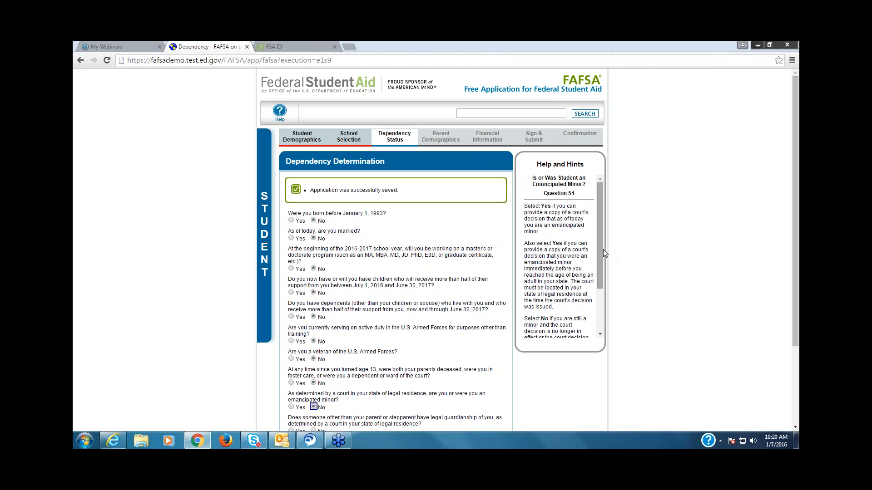
left_click_drag(603, 249, 600, 270)
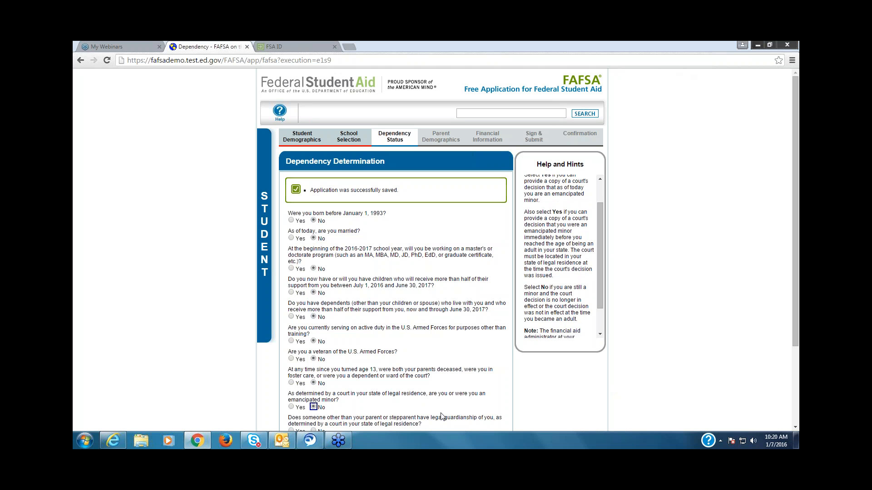
left_click(313, 431)
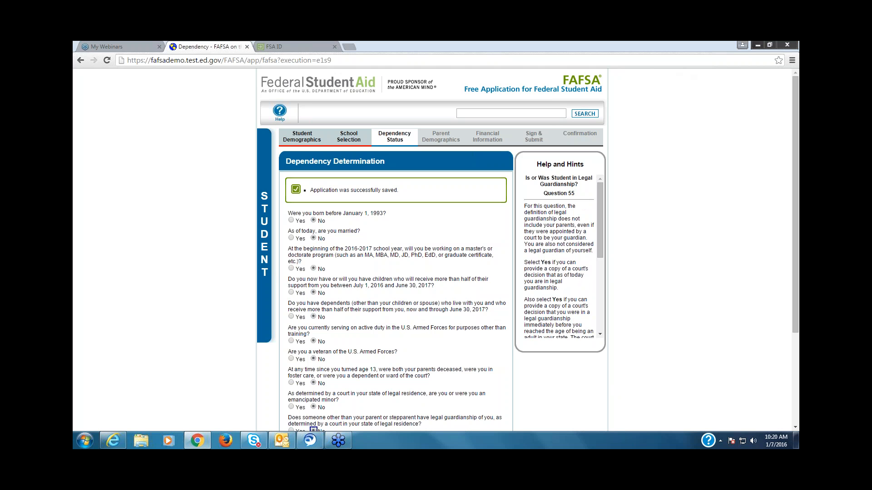
left_click_drag(601, 233, 603, 296)
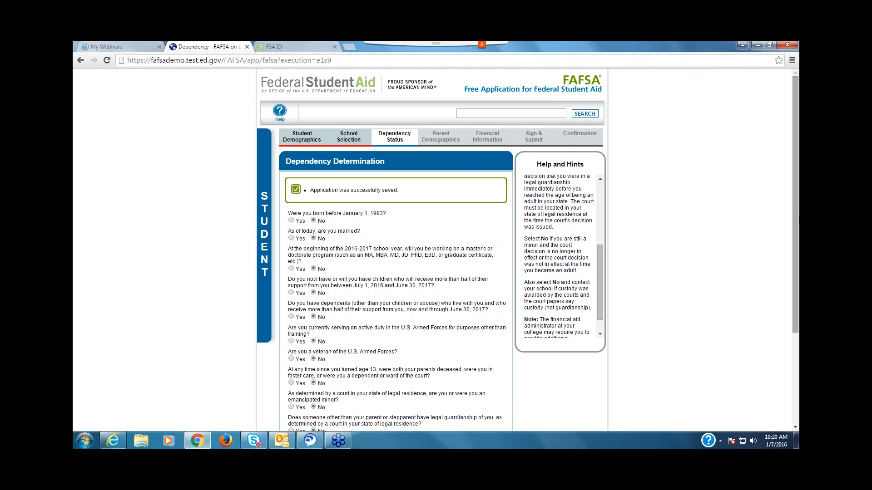
Step: Answer No to the question about being homeless or at risk of homelessness on or after July 1, 2015
left_click_drag(791, 252, 793, 340)
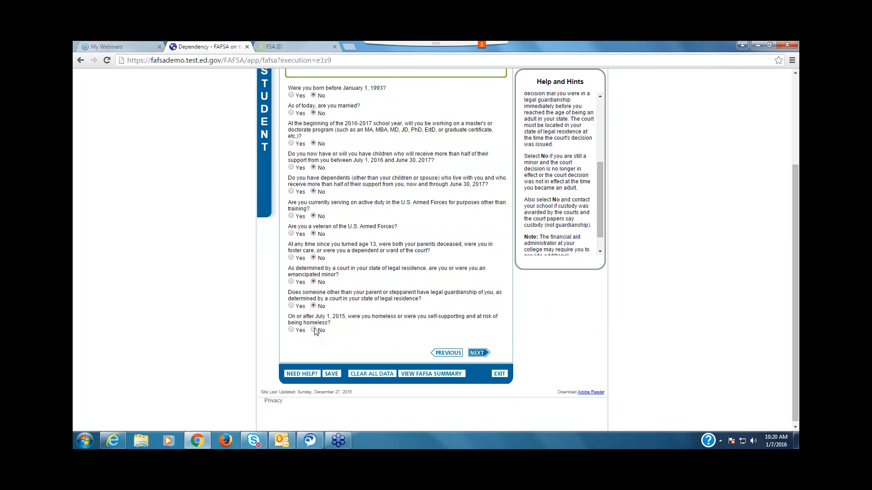
left_click(313, 330)
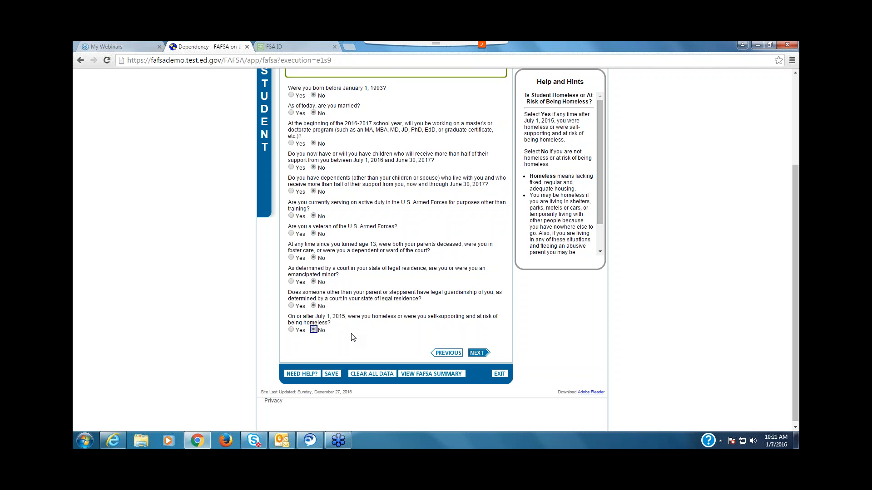
left_click(791, 63)
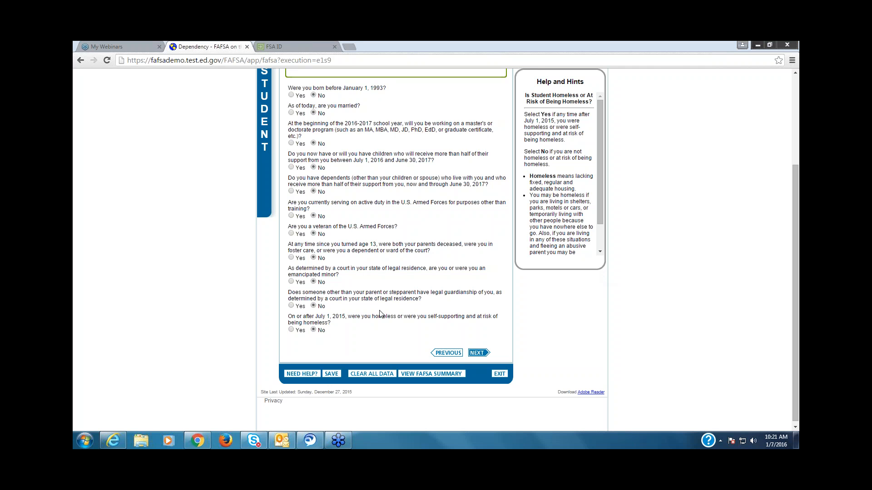
Step: Review the help hints for the foster care or ward of the court question and the legal guardianship question
left_click(313, 258)
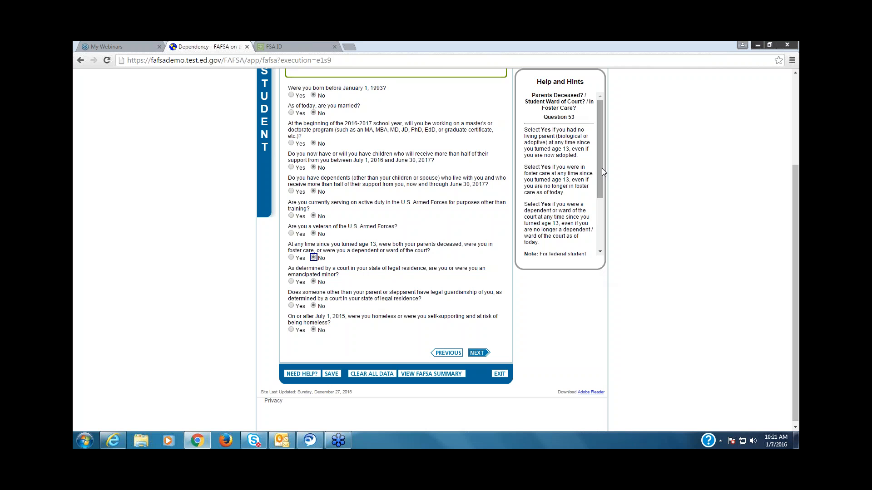
left_click_drag(601, 168, 600, 200)
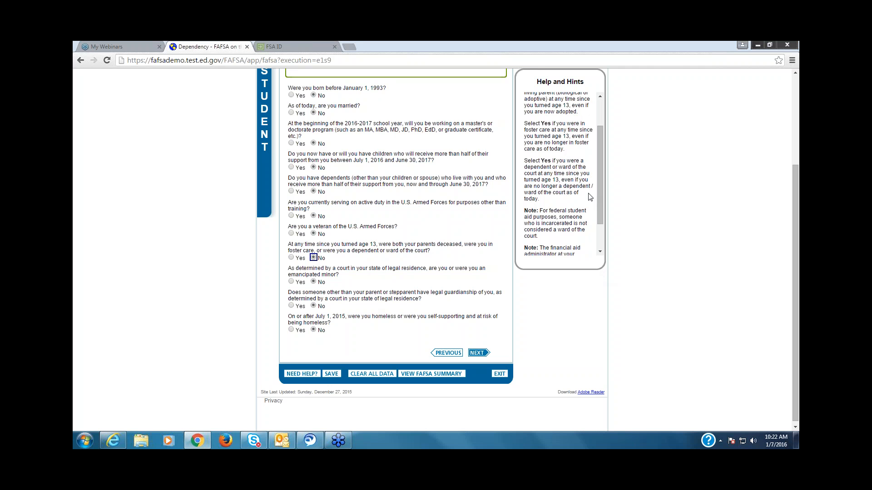
left_click(315, 307)
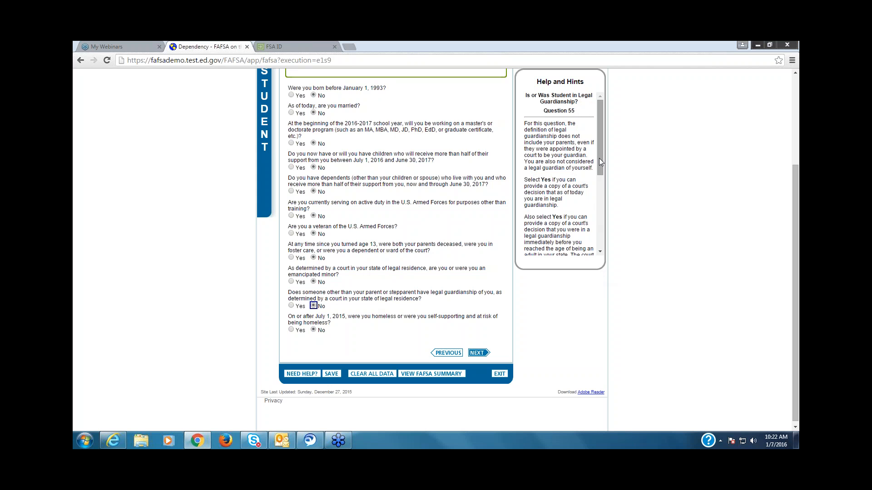
Step: Read through the rest of the help hints for the legal guardianship question
left_click_drag(598, 158, 600, 167)
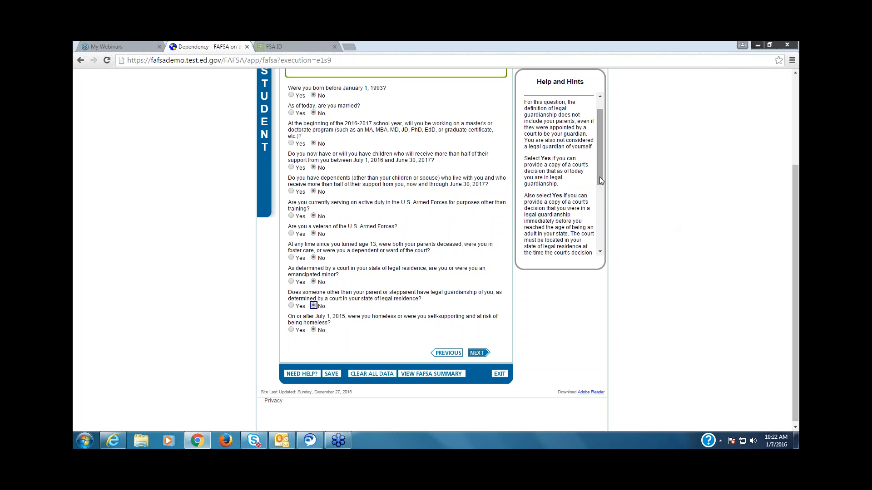
left_click_drag(600, 181, 600, 217)
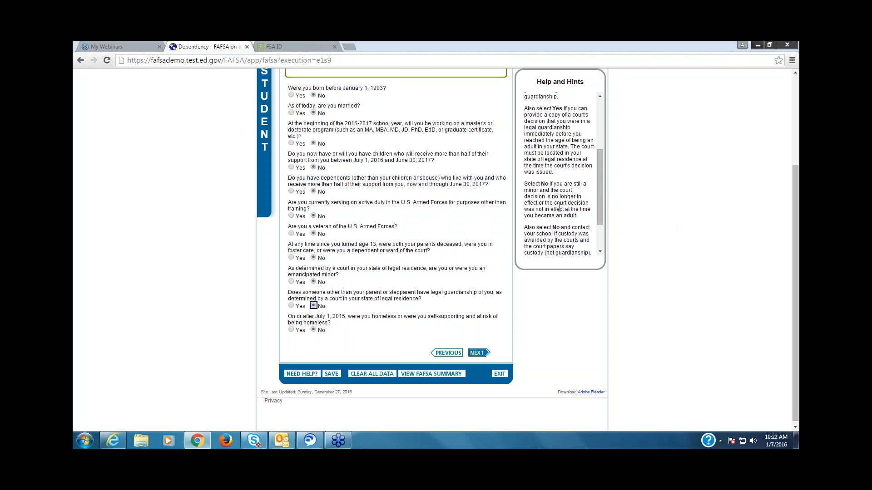
left_click_drag(600, 204, 600, 211)
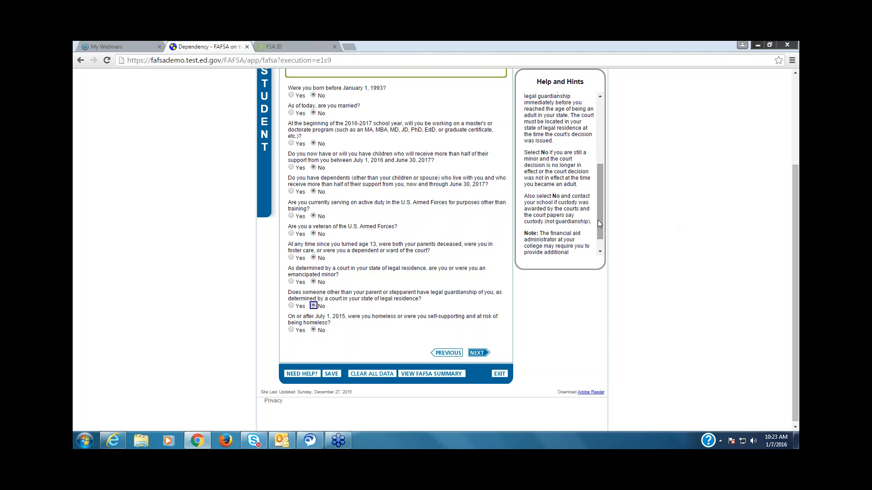
scroll(601, 220, "down", 1)
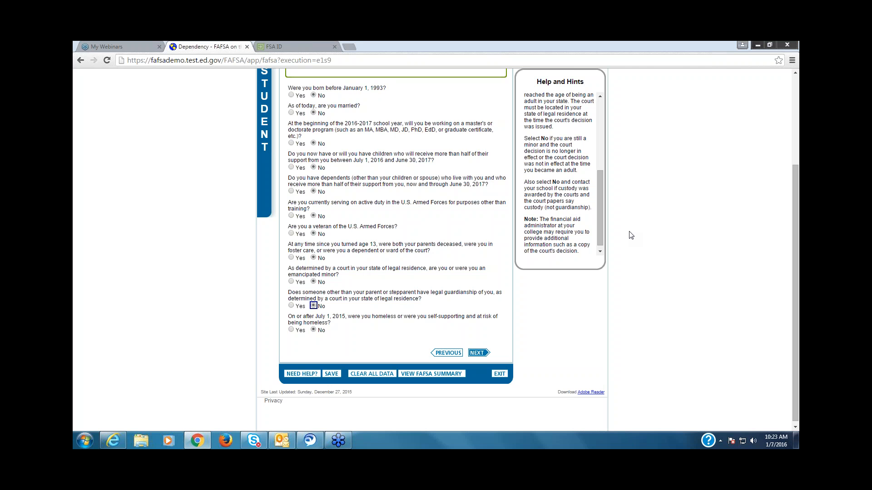
Step: Try Yes for the legal guardianship question with 1 household member in college, and return the answer to No
left_click(292, 306)
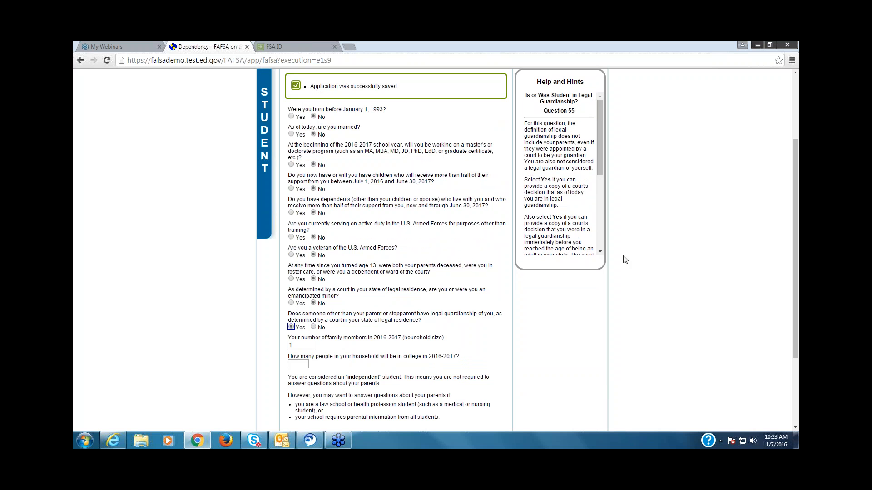
left_click(304, 364)
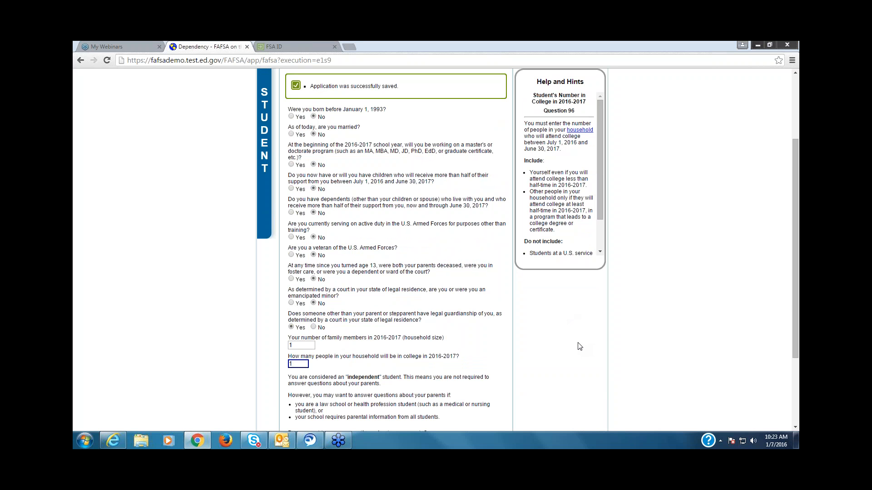
left_click(687, 229)
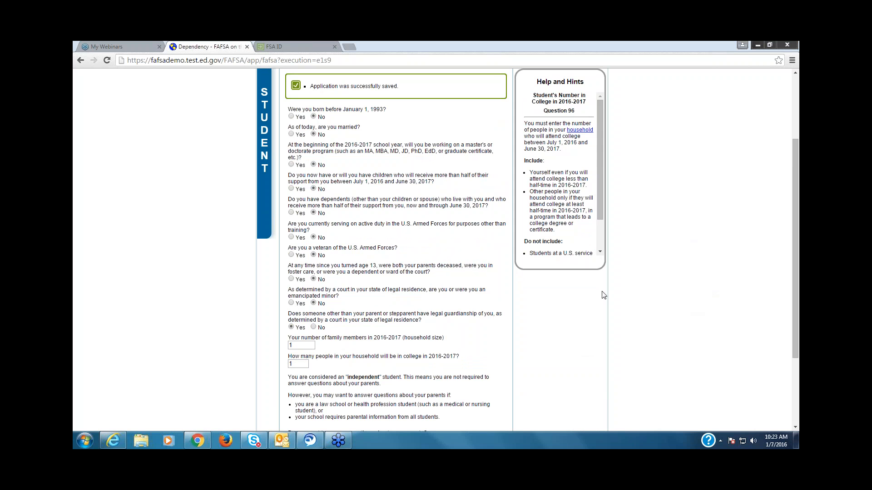
left_click(314, 327)
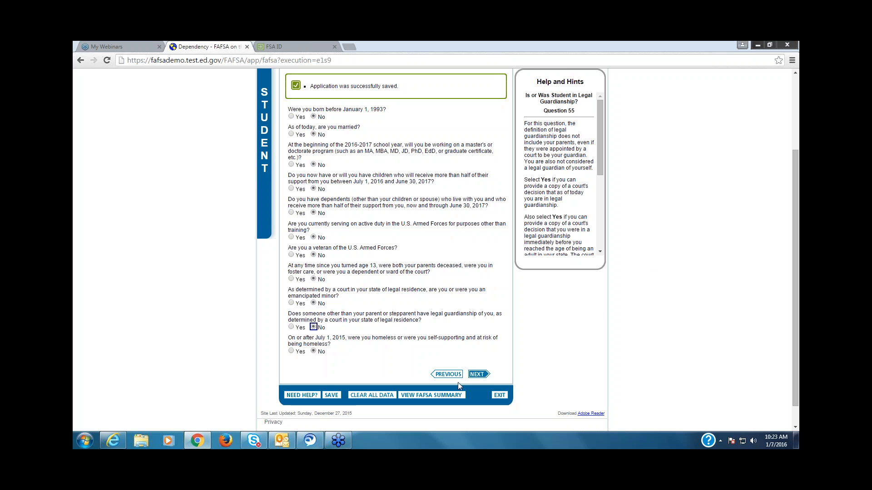
Step: Submit the dependency answers and continue to Parent Demographics with the choice to provide parental information
left_click(478, 374)
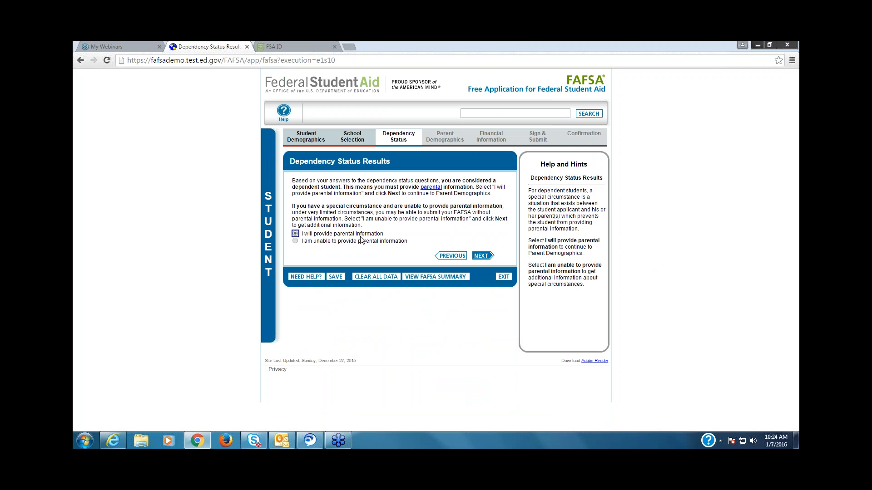
left_click(481, 256)
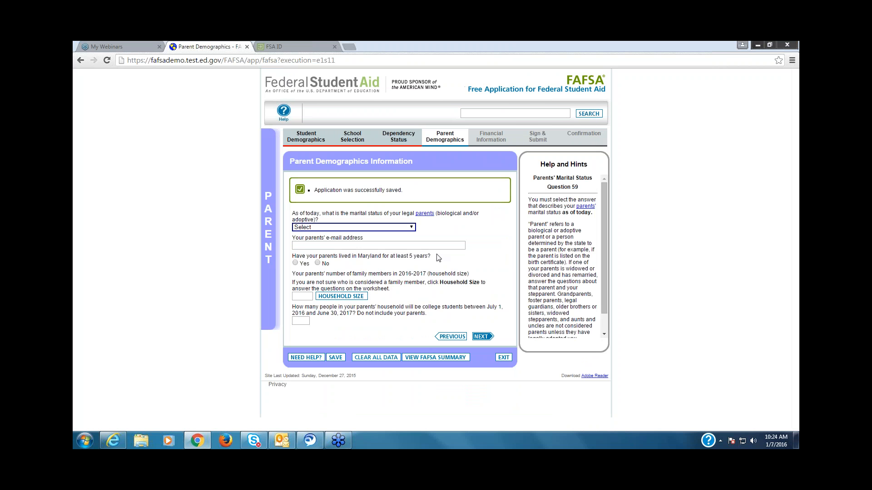
Step: Try the parents' marital status as Unmarried and both parents living together, and as Married or Remarried
left_click(411, 229)
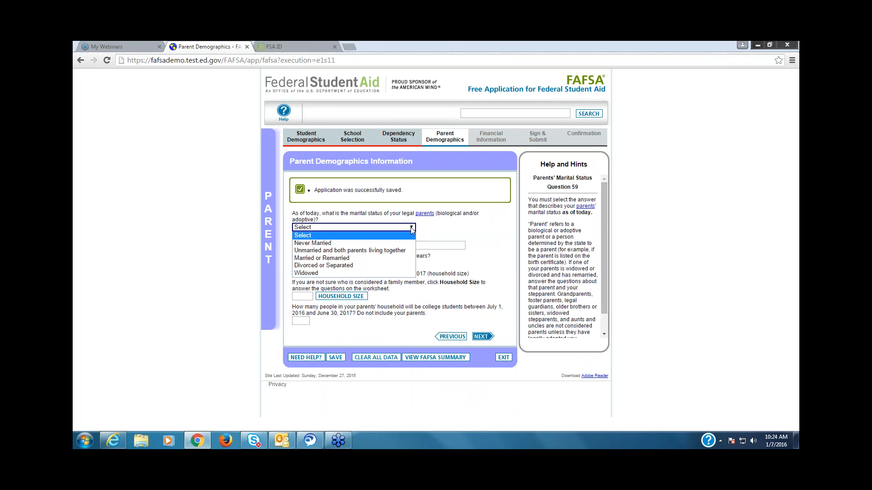
left_click(352, 252)
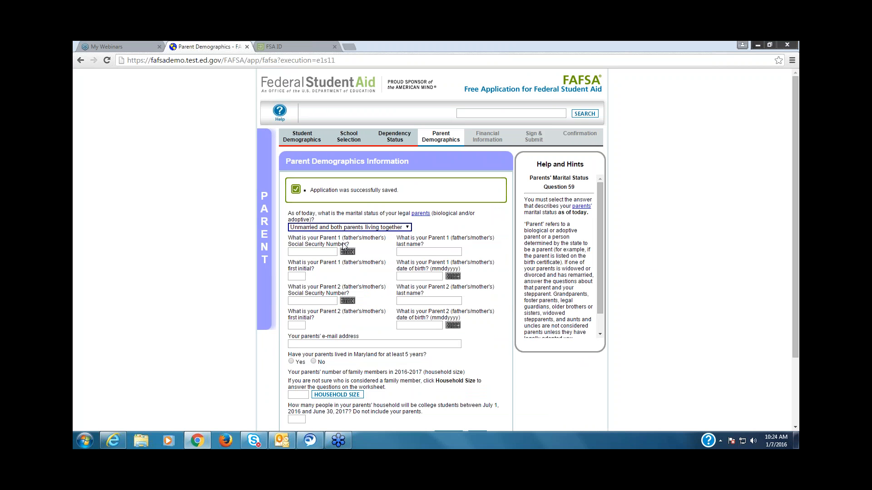
left_click(412, 227)
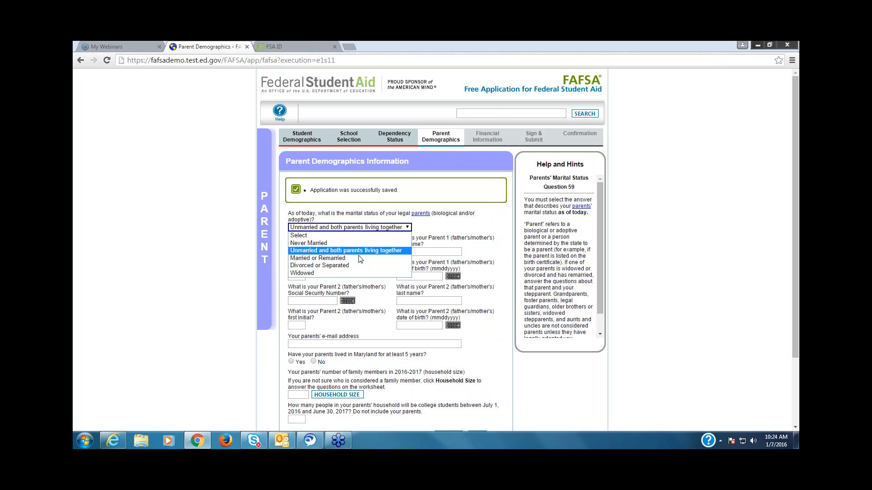
left_click(359, 256)
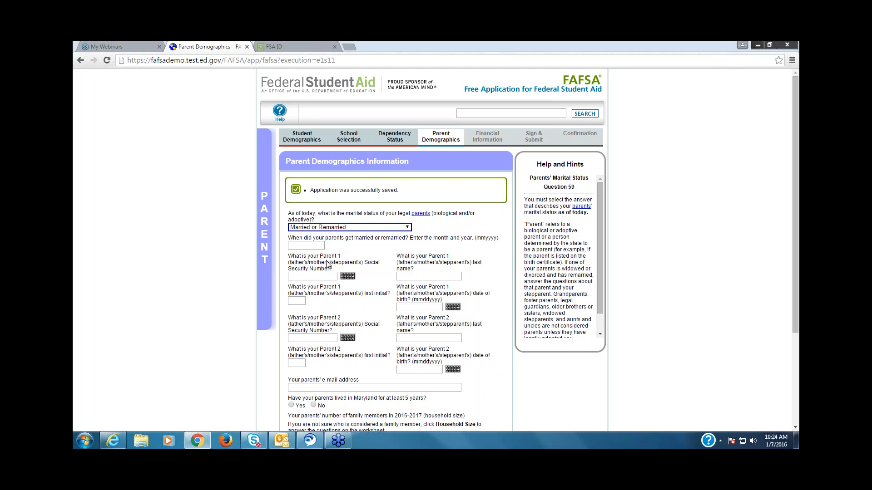
Step: Try the marital status Divorced or Separated with the date 02/2000 and the mother's information to be provided
left_click(407, 228)
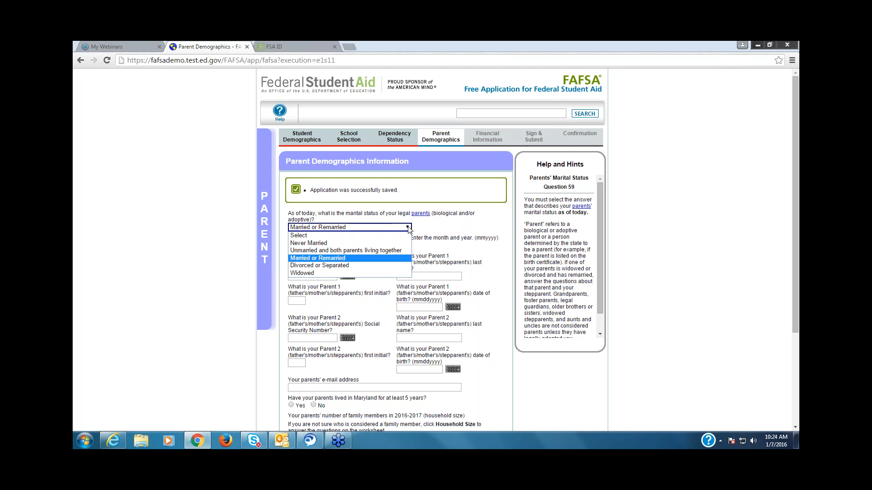
left_click(350, 266)
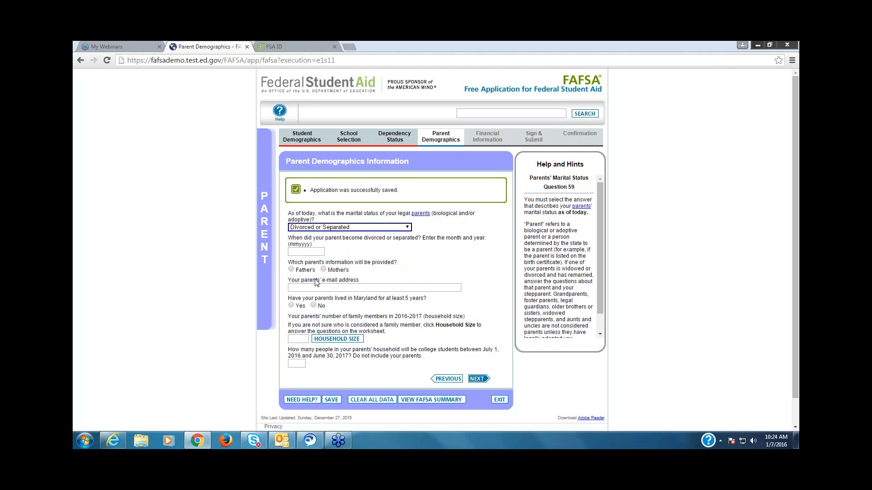
left_click(301, 253)
type("01/")
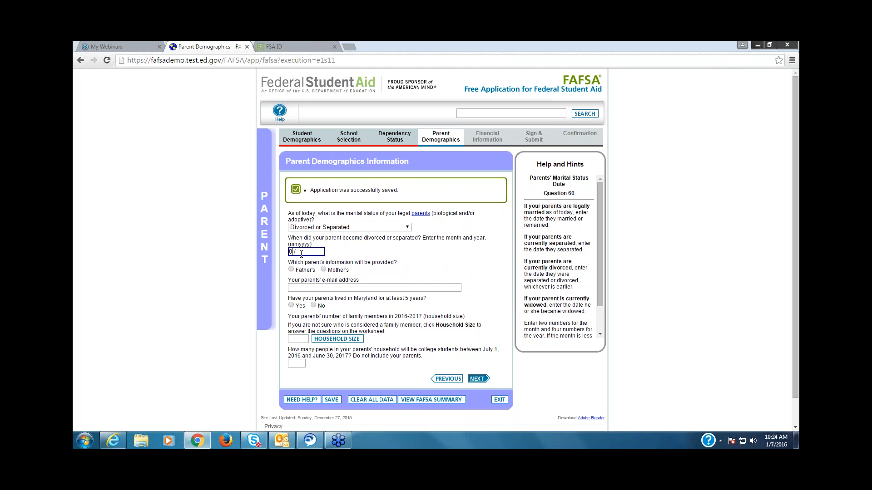
type("02")
type("2")
key("BackSpace")
type("20")
key("BackSpace")
key("BackSpace")
key("BackSpace")
key("BackSpace")
key("BackSpace")
key("BackSpace")
type("02/2000")
left_click(324, 270)
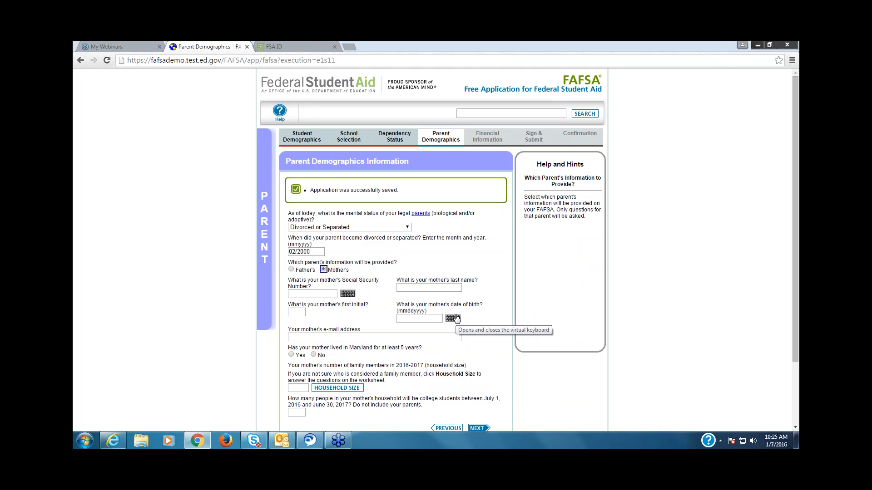
Step: Set the parents' marital status to Married or Remarried with the marriage date 09/1991
left_click(410, 228)
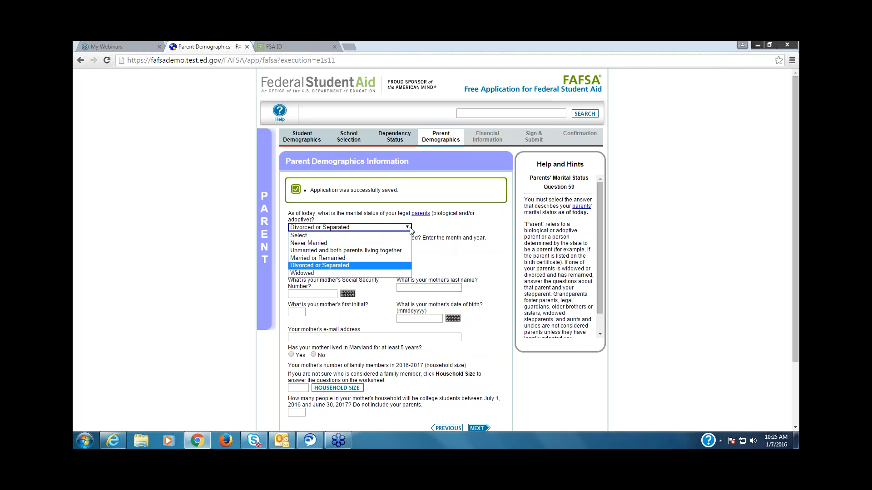
left_click(352, 258)
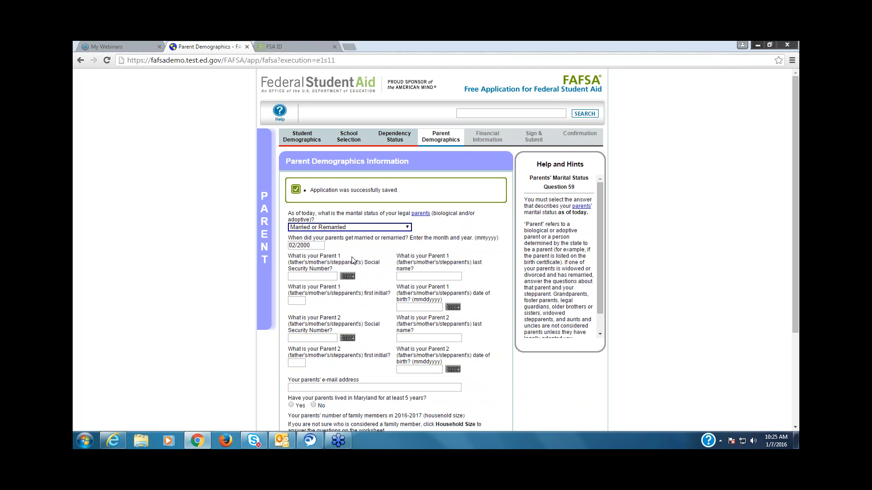
left_click(312, 246)
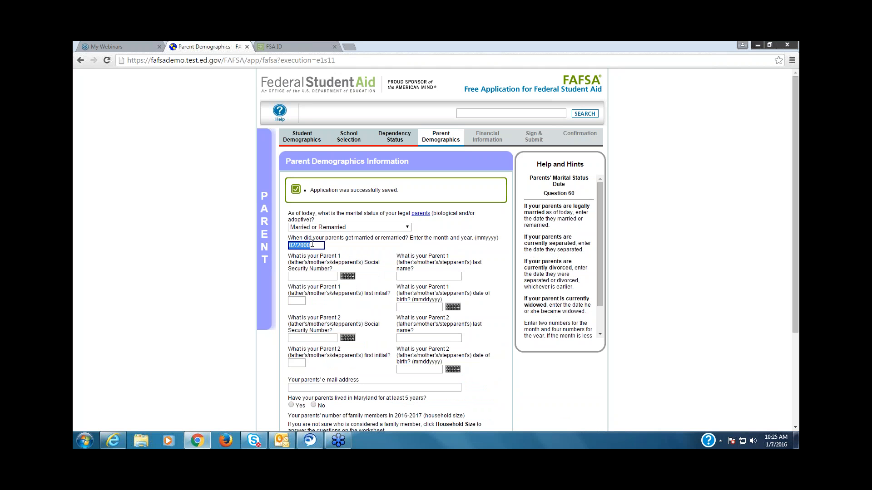
type("09/1991")
Step: Fill in Parent 1's Social Security number, last name, first initial and date of birth
left_click(299, 277)
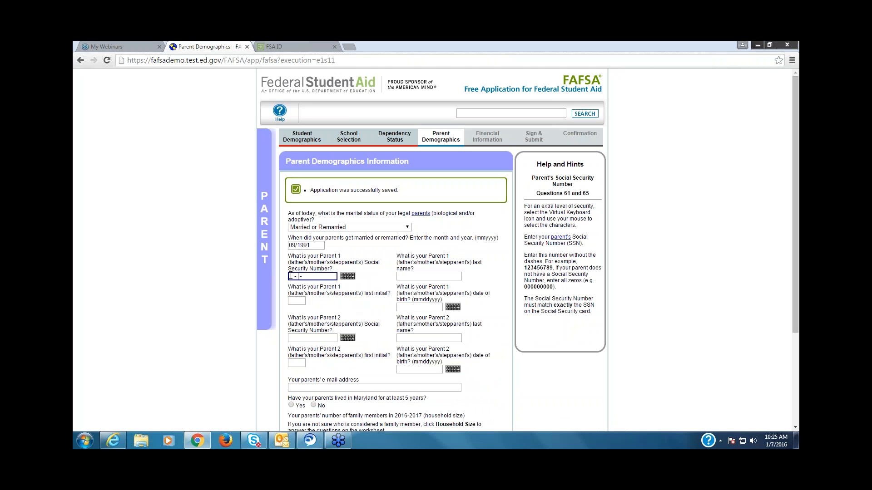
type("123-45-5798")
left_click(406, 276)
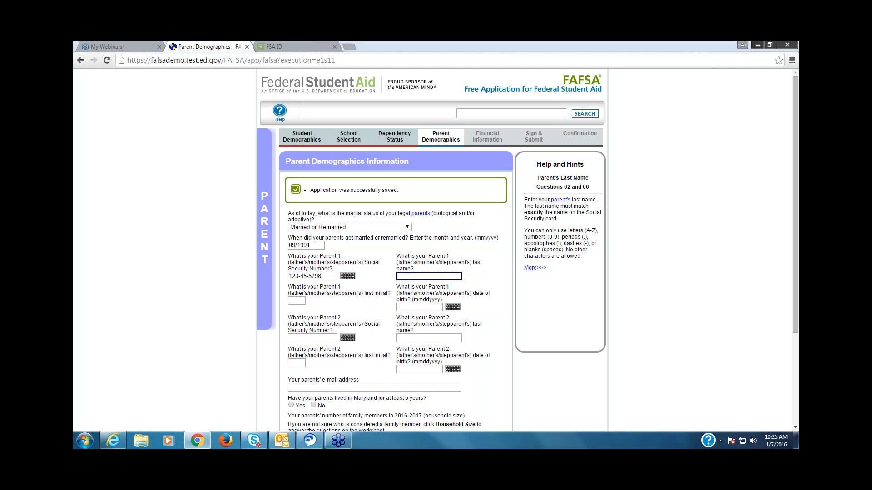
type("Lastname")
key("Tab")
type("D")
key("Tab")
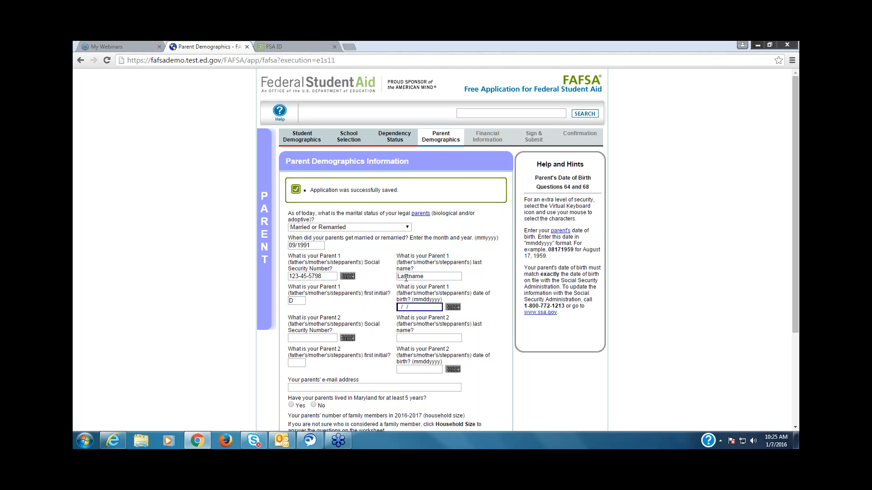
type("01/01/19")
type("73")
key("Tab")
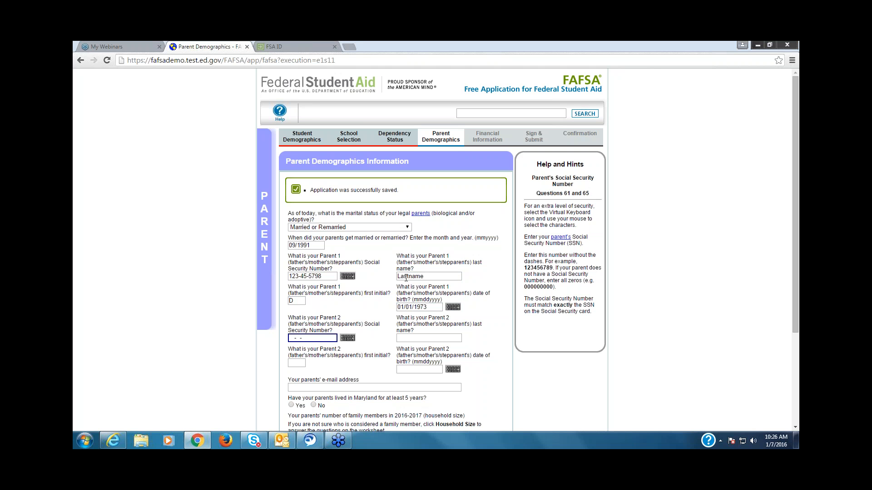
Step: Fill in Parent 2's Social Security number, last name, first initial and date of birth
type("123-54-5698")
key("Tab")
type("Las")
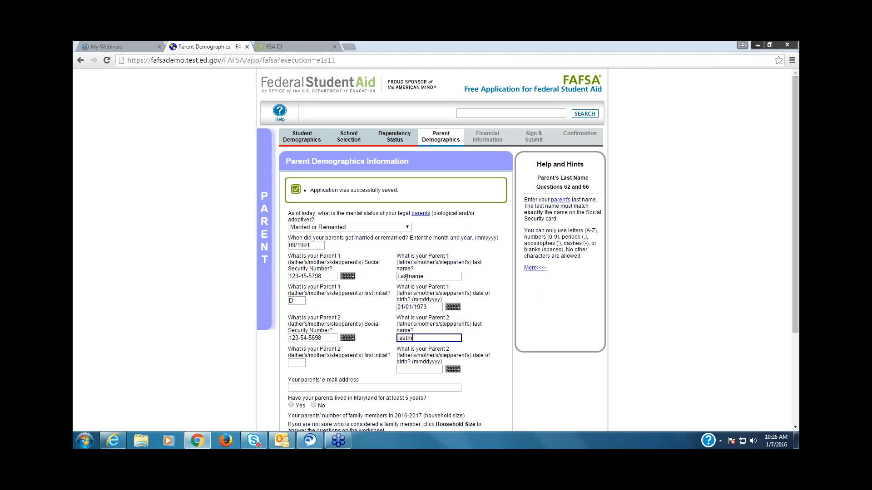
key("BackSpace")
key("BackSpace")
key("BackSpace")
type("Lastname")
key("Tab")
type("M")
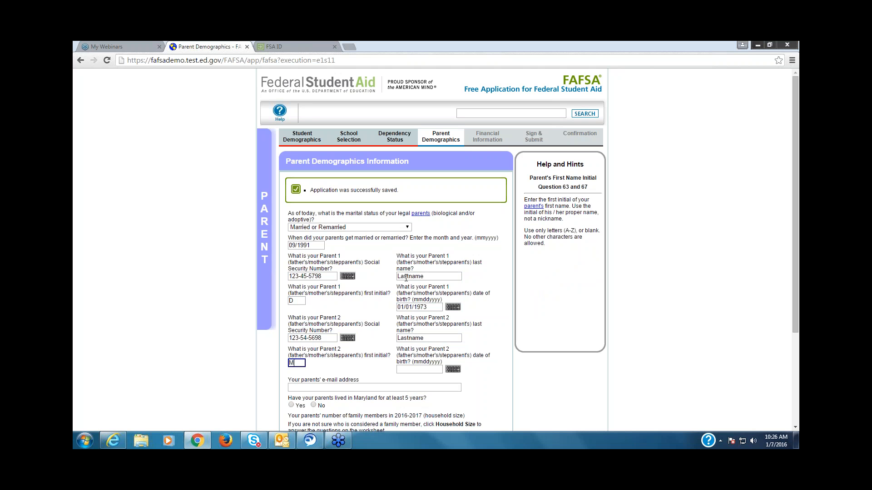
key("Tab")
type("01/02/")
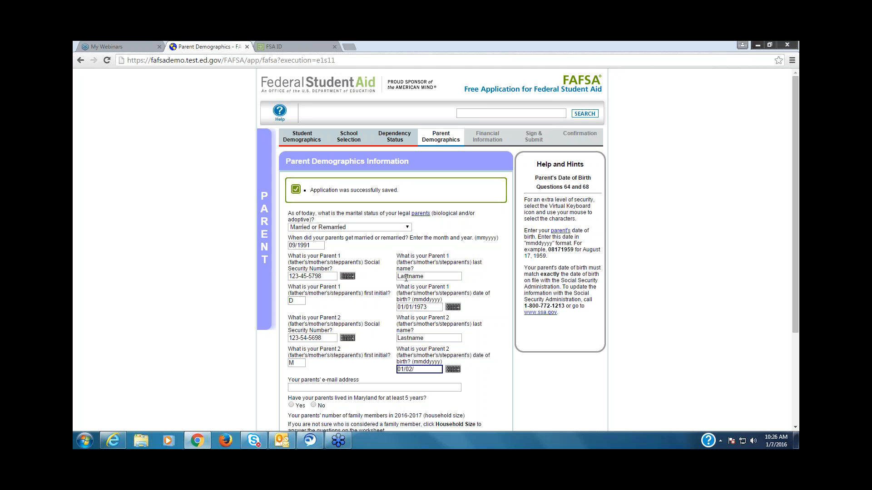
type("1973")
Step: Enter the parents' e-mail address and re-enter it for verification
left_click(324, 387)
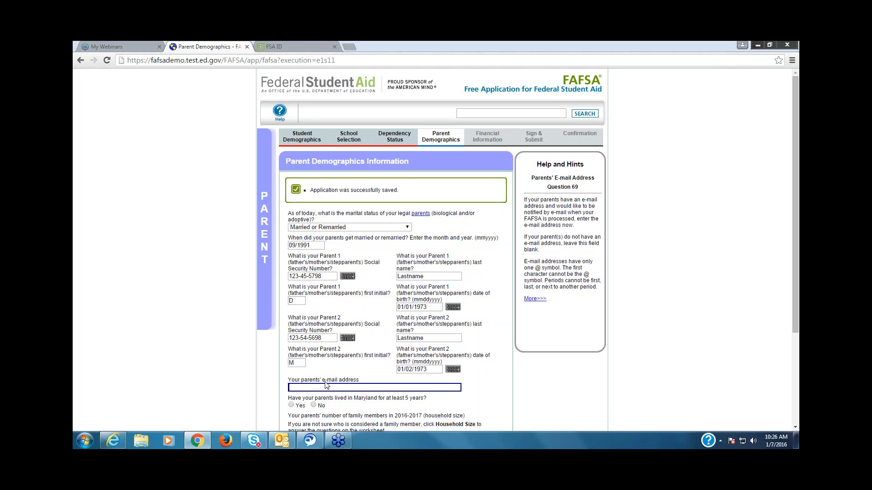
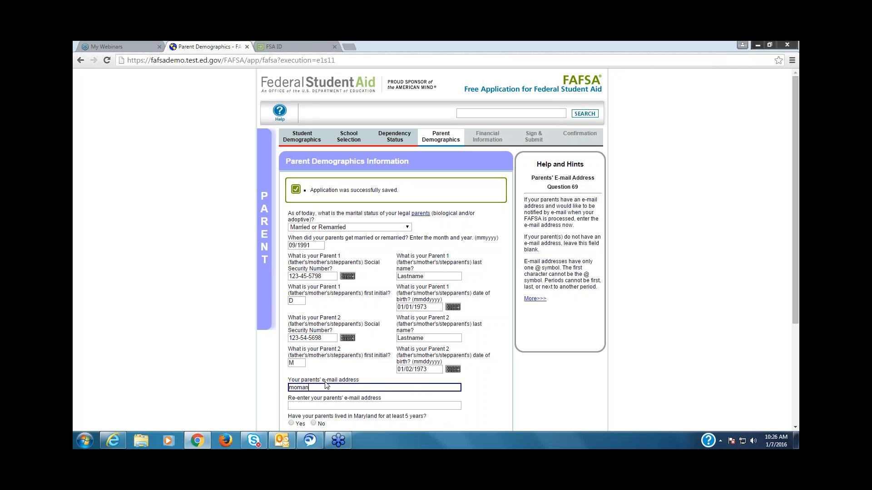
key("Tab")
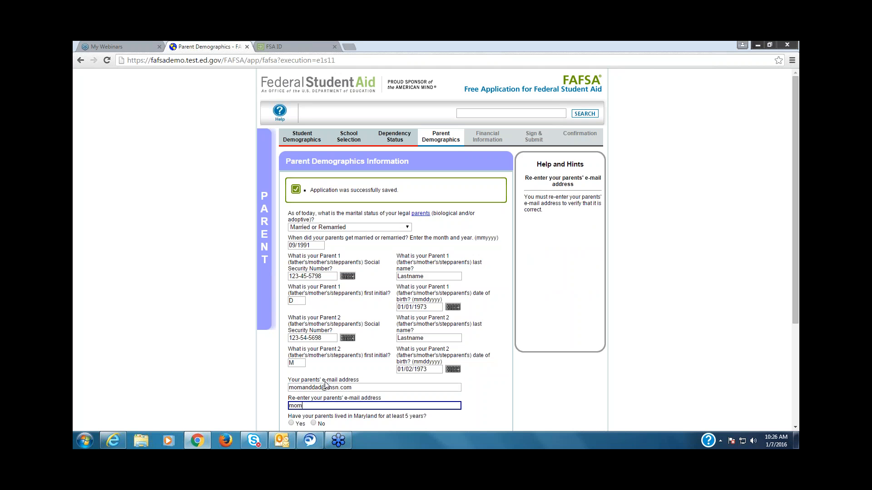
Step: Answer Yes to the question about the parents living in Maryland for at least 5 years
left_click(795, 428)
left_click(795, 427)
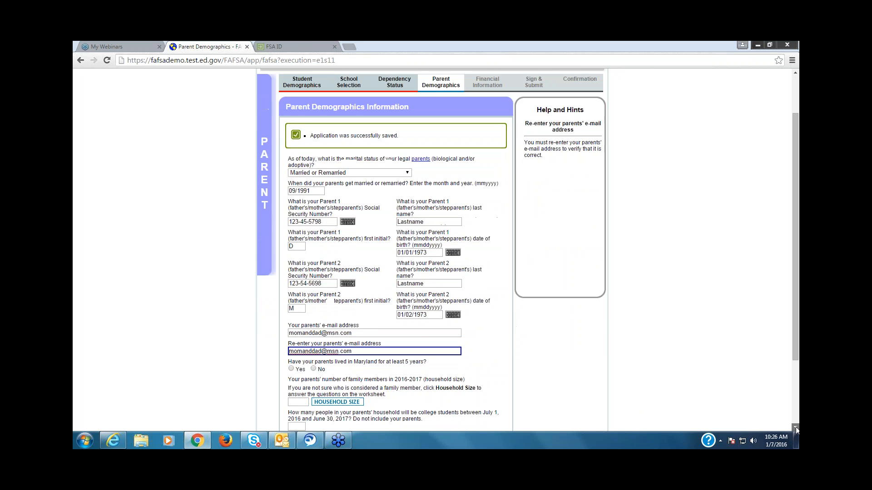
scroll(795, 427, "down", 2)
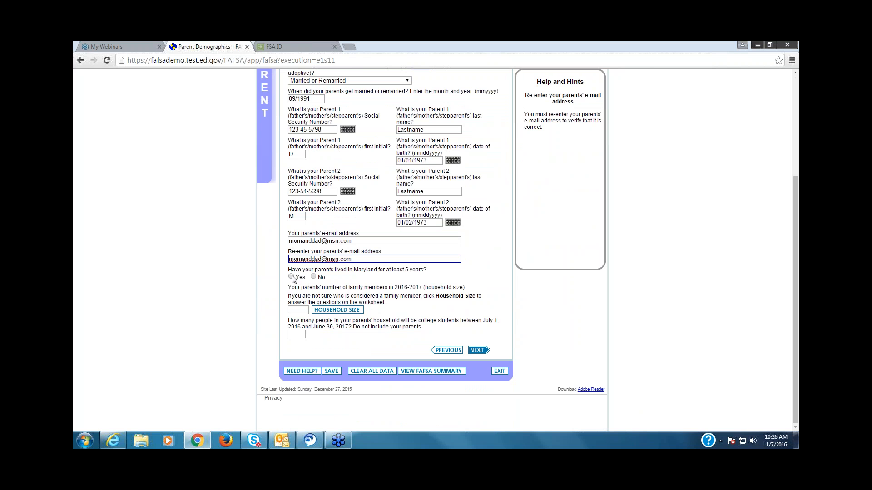
left_click(291, 277)
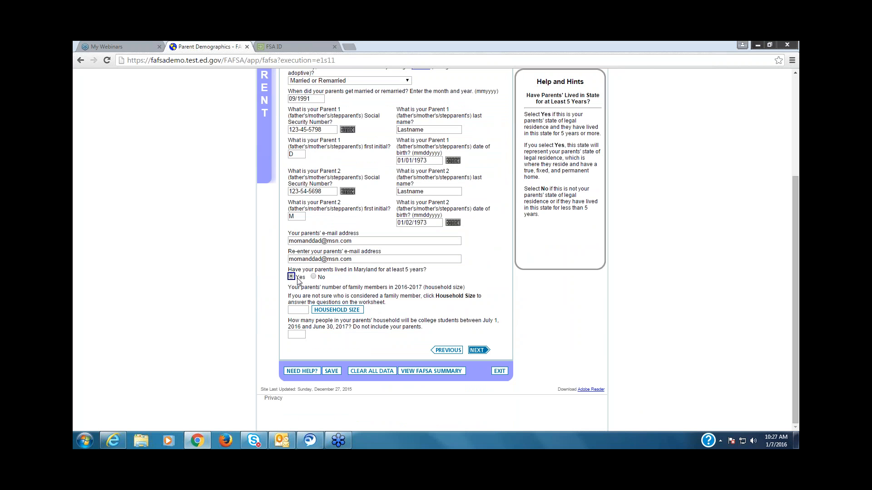
Step: Complete the parents' household size worksheet with 1 other child and 1 other supported person, and calculate the household size
left_click(303, 311)
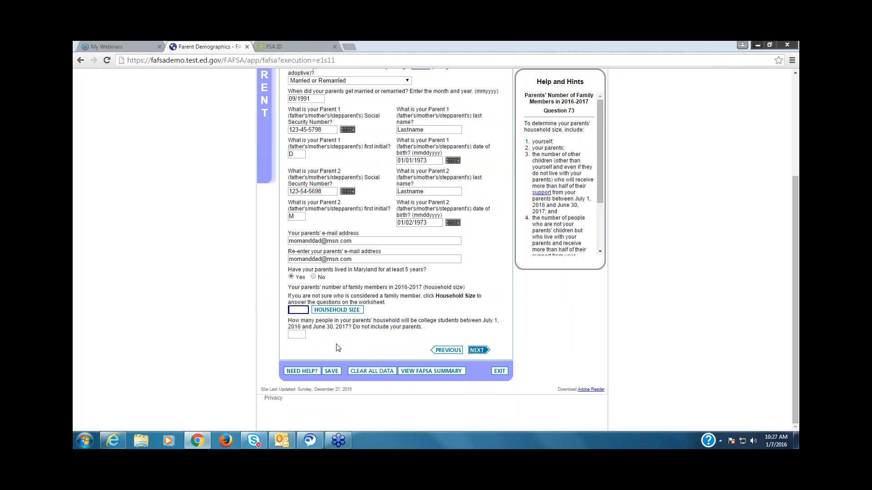
left_click(337, 310)
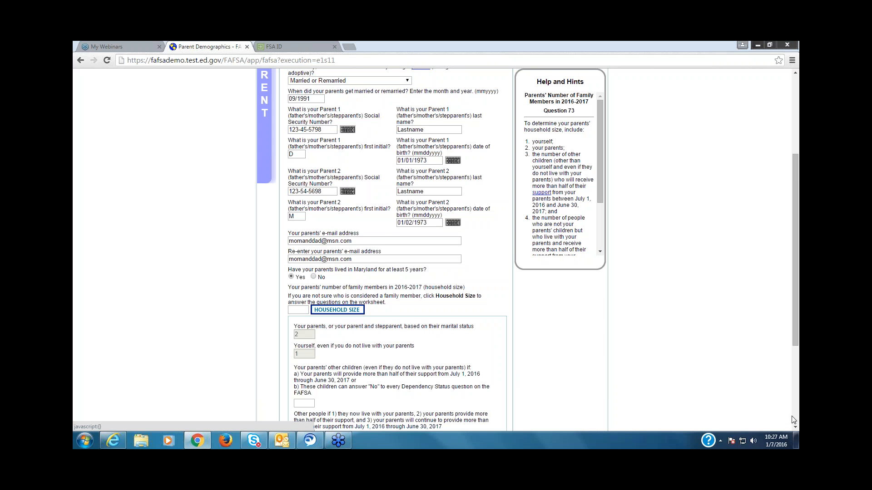
scroll(794, 424, "down", 2)
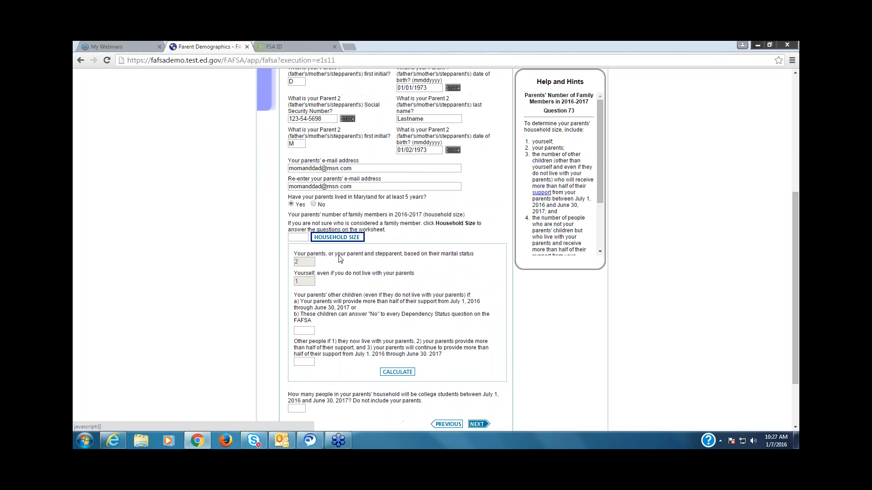
left_click(304, 331)
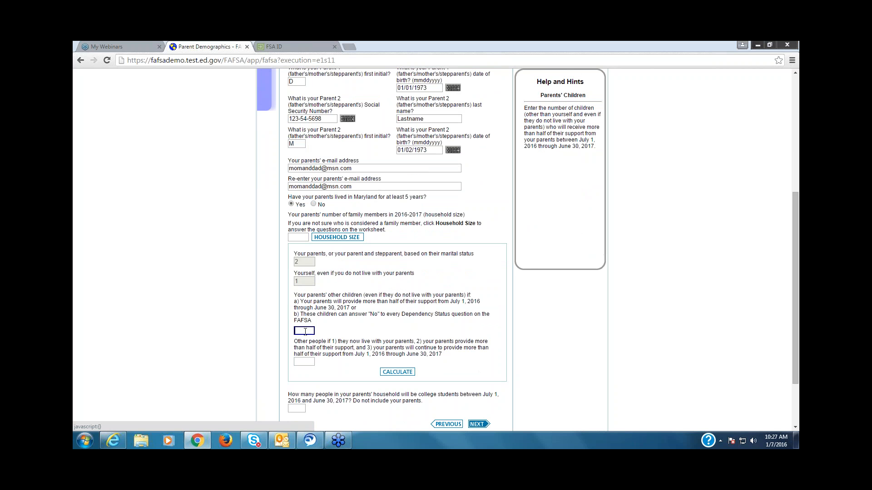
type("1")
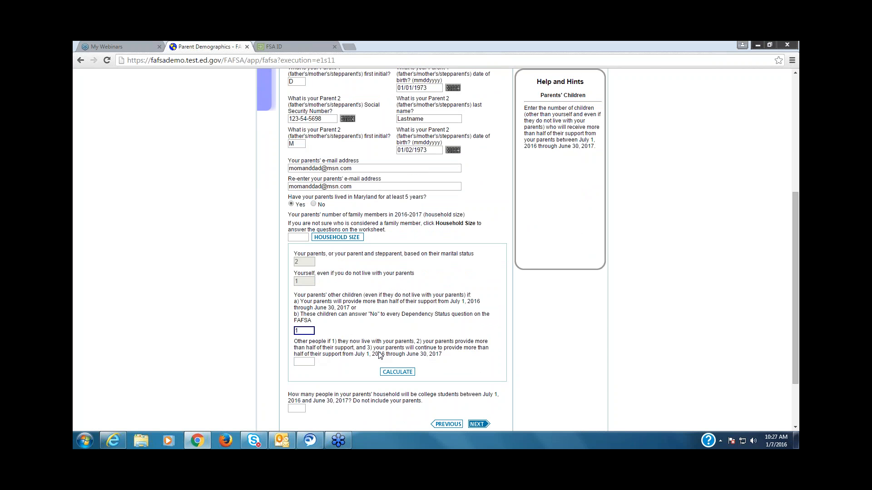
left_click(308, 363)
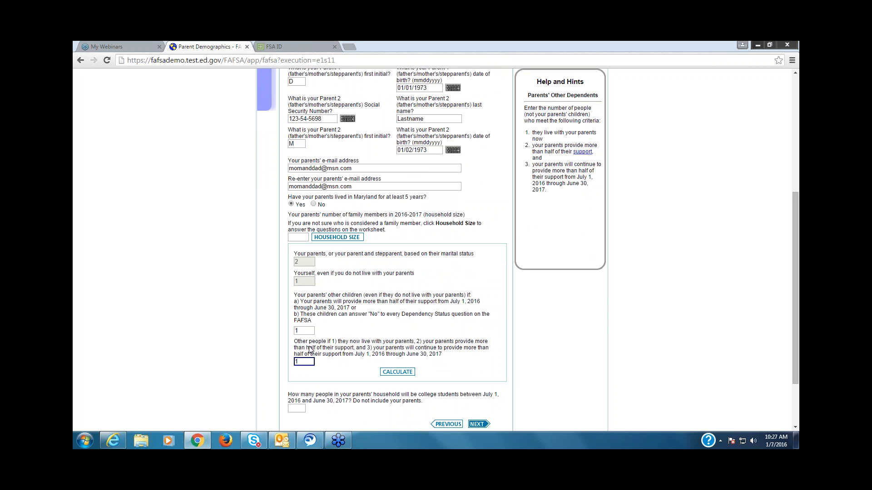
type("1")
left_click(391, 372)
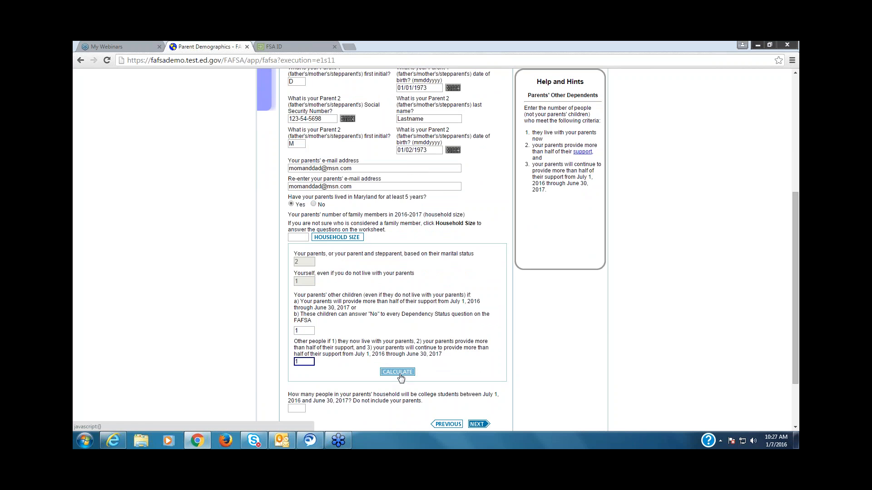
Step: Enter 1 as the number of college students in the parents' household for 2016-2017
key("Tab")
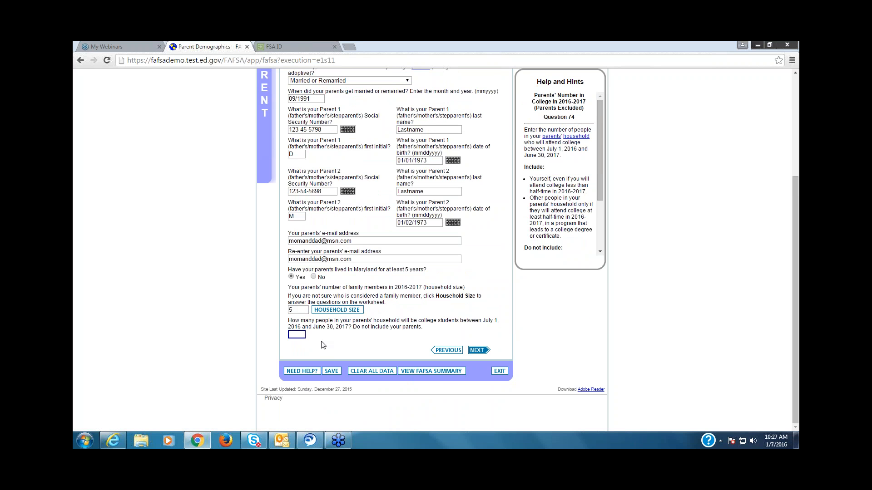
type("1")
key("BackSpace")
type("21")
left_click(716, 236)
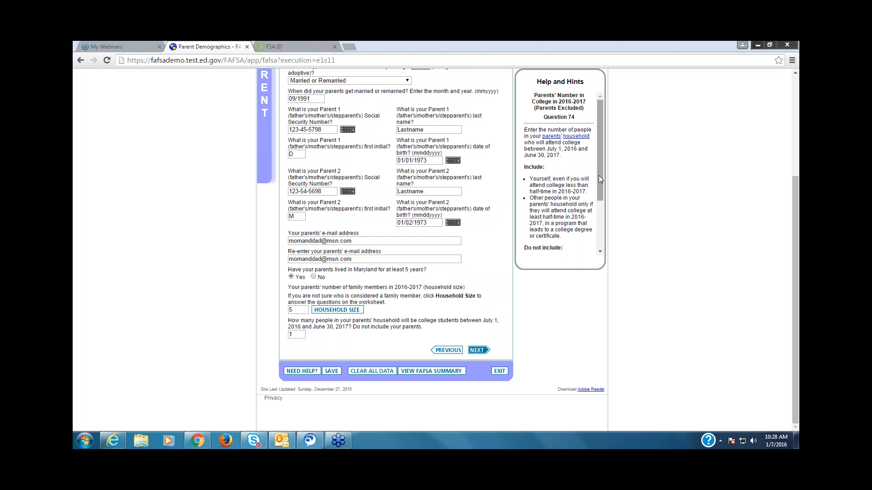
Step: Review the help for the college student count and for Parent 1's Social Security number
left_click_drag(598, 175, 601, 144)
left_click_drag(797, 393, 797, 356)
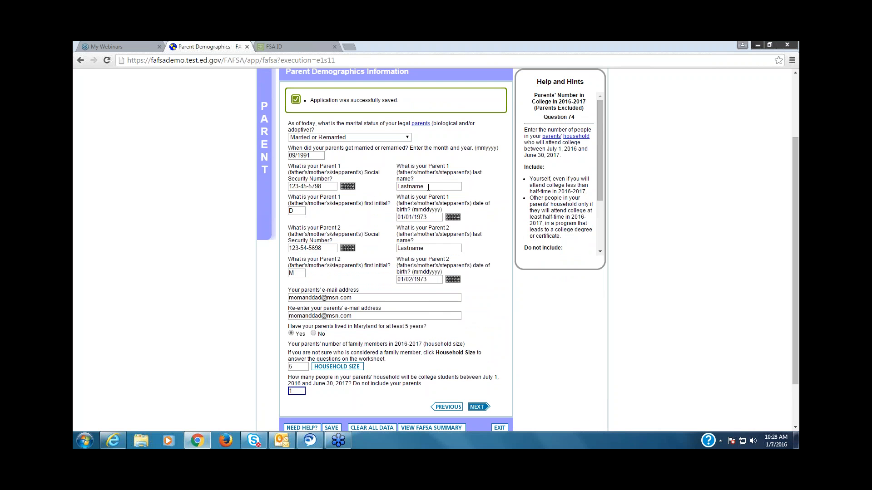
left_click(331, 185)
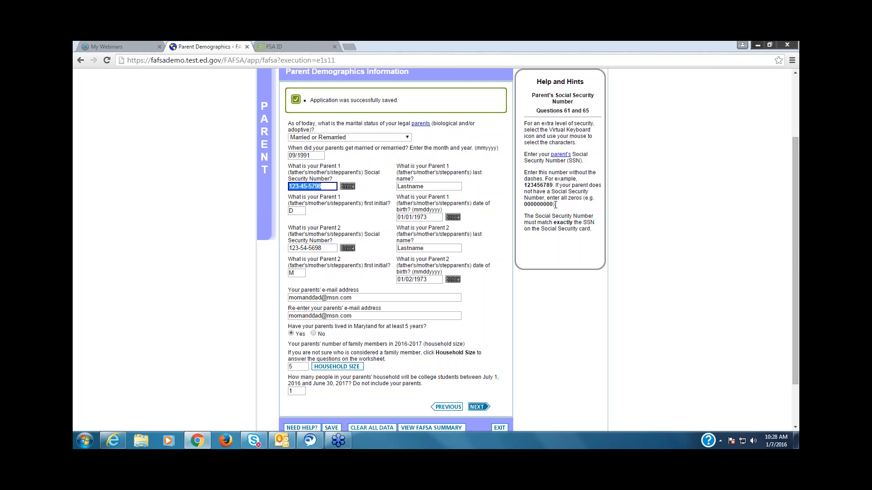
left_click(794, 251)
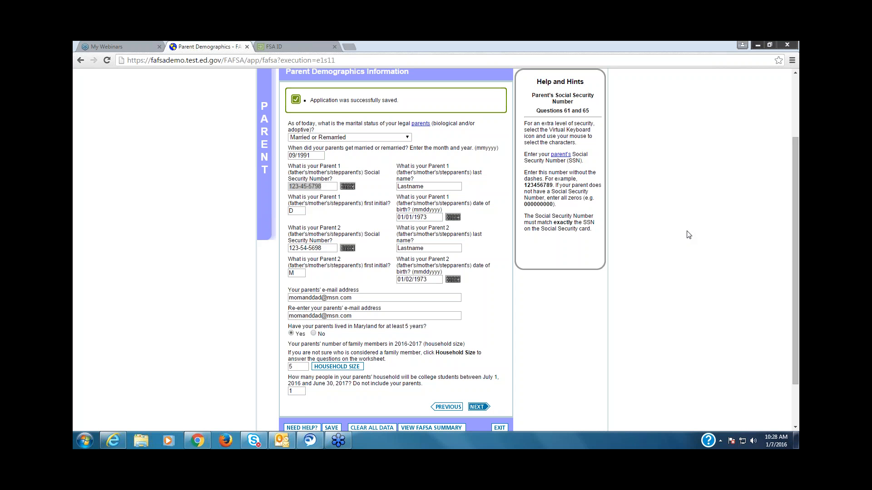
Step: Continue to Parent Tax Information and set the 2015 return to Already completed with filing status Married-Filed Joint Return
scroll(791, 384, "down", 1)
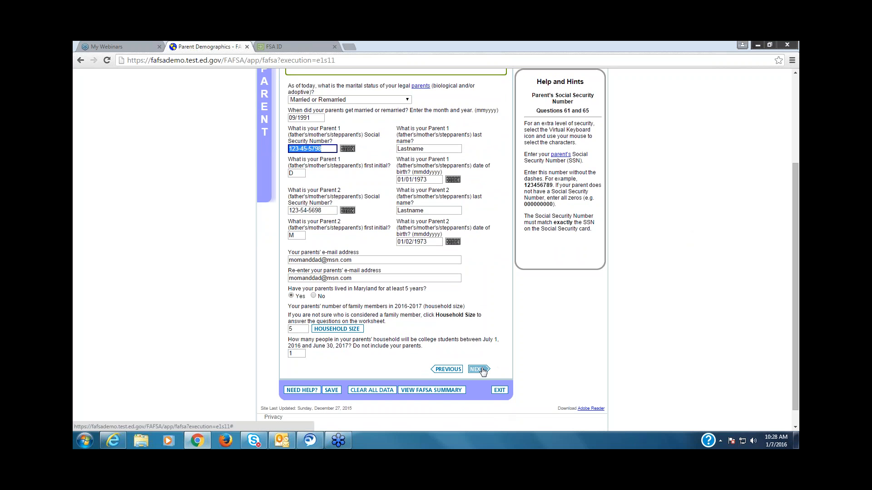
left_click(483, 370)
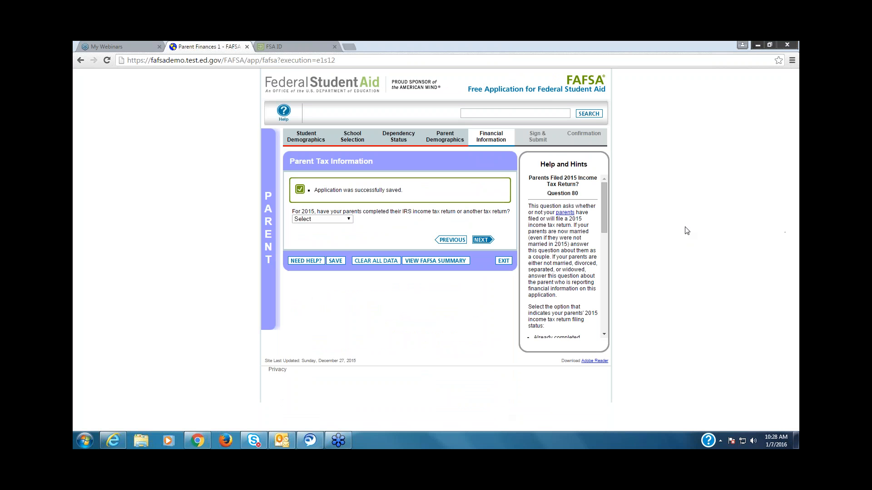
left_click(348, 218)
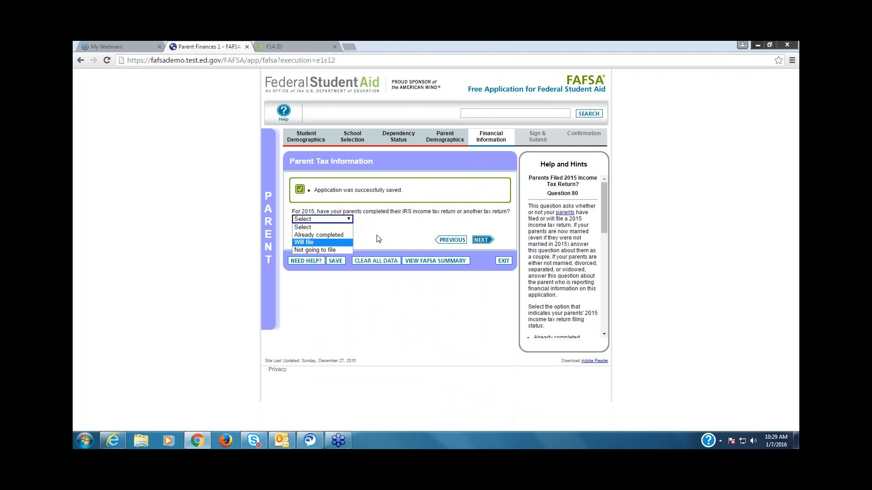
left_click(343, 235)
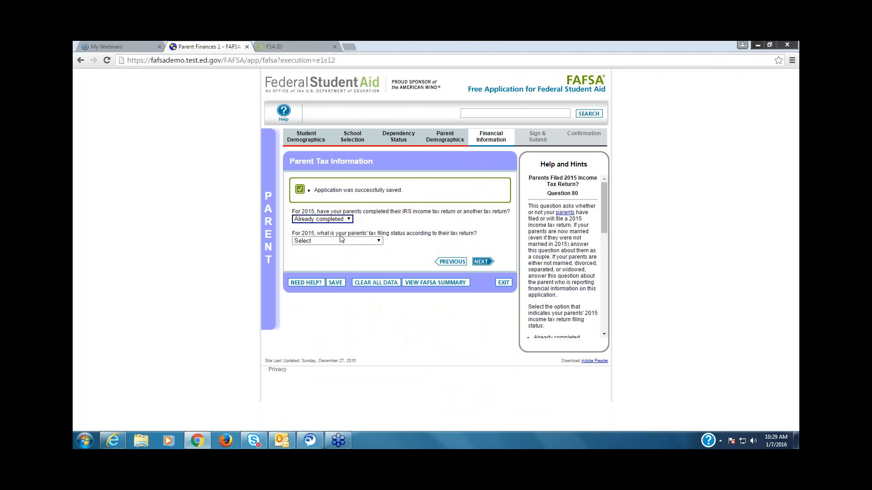
left_click(379, 241)
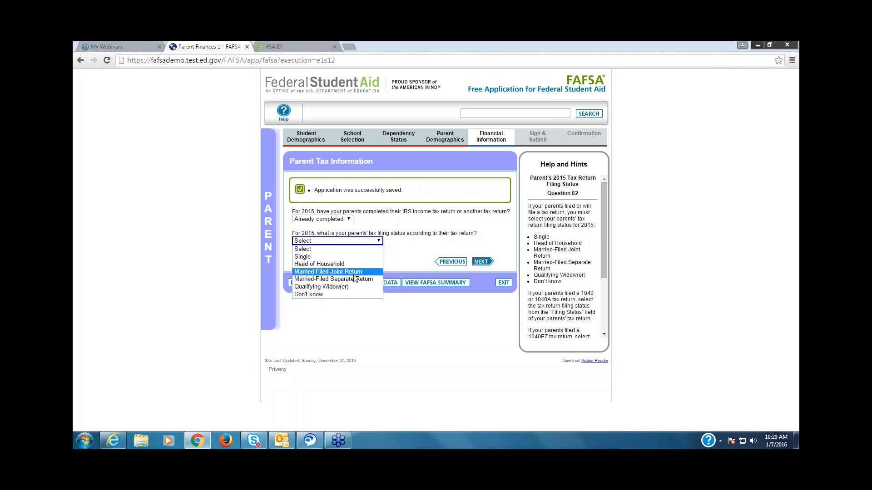
left_click(356, 272)
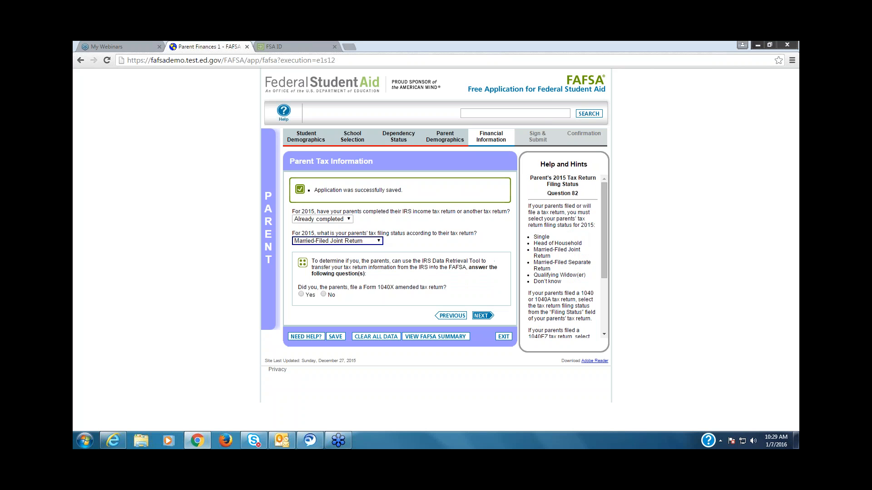
Step: Answer No to the parents' questions on a Form 1040X amended return, a Puerto Rican or foreign return, and recently filed taxes
left_click(323, 294)
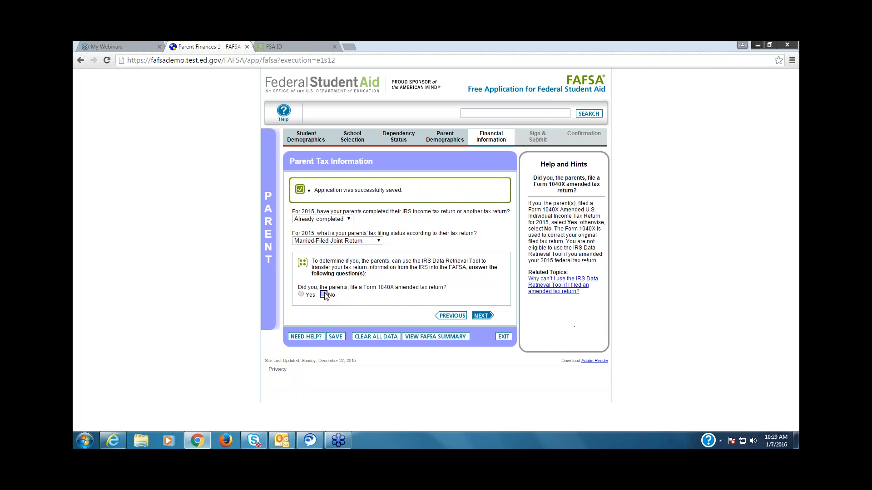
left_click(323, 312)
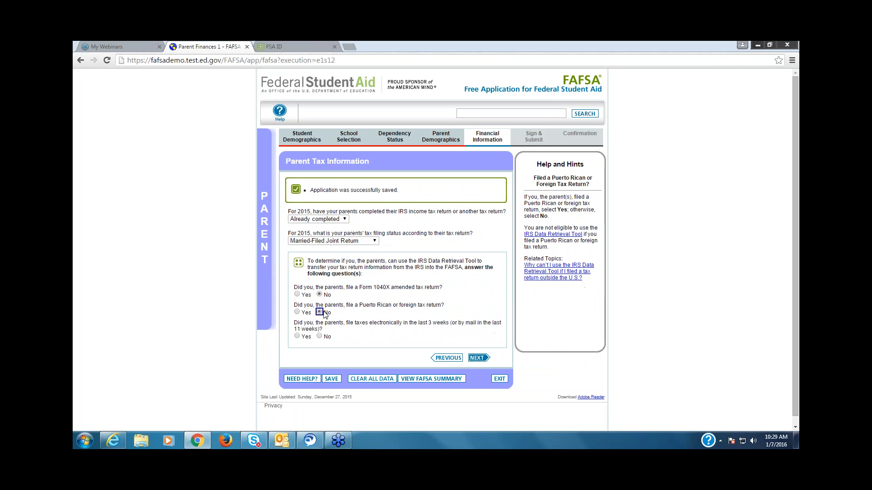
left_click(319, 337)
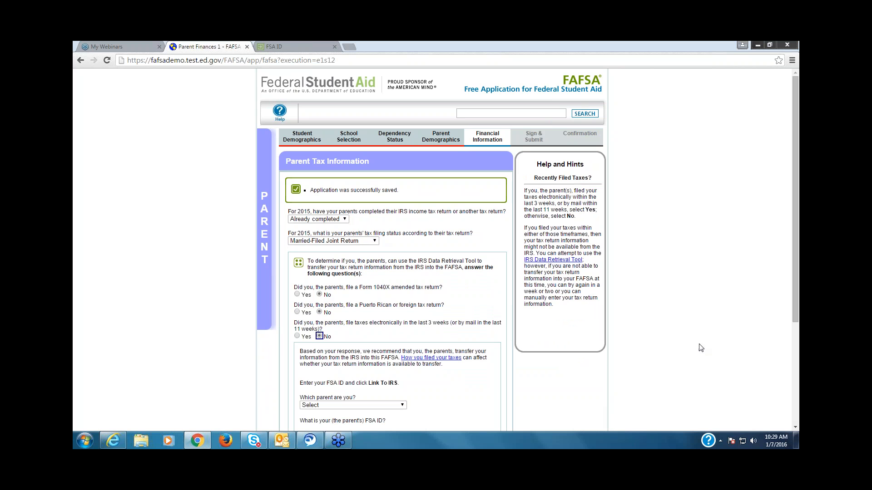
left_click(796, 428)
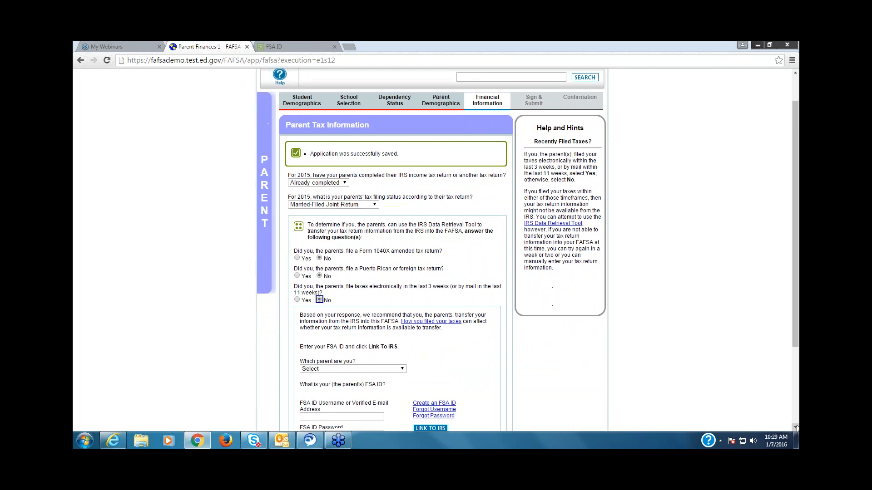
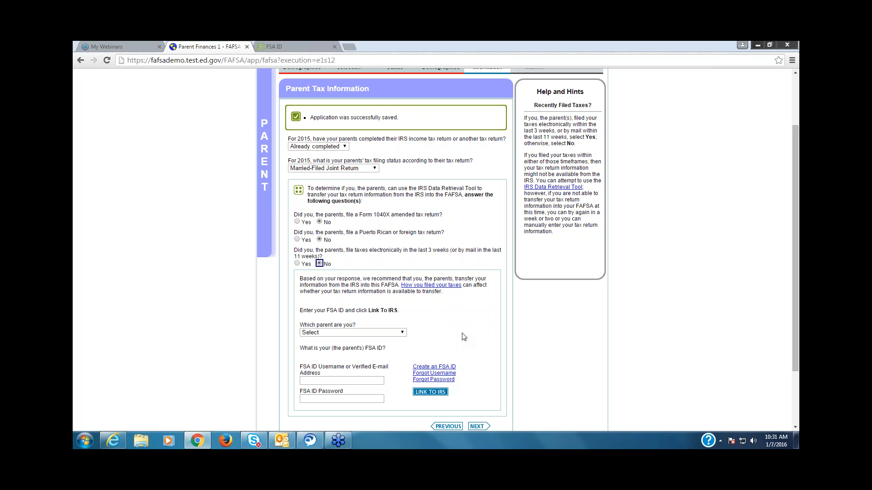
Step: Change the recently filed taxes answer to Yes and, on Parent Financial Information, select IRS 1040 as the parents' 2015 return type
left_click(297, 263)
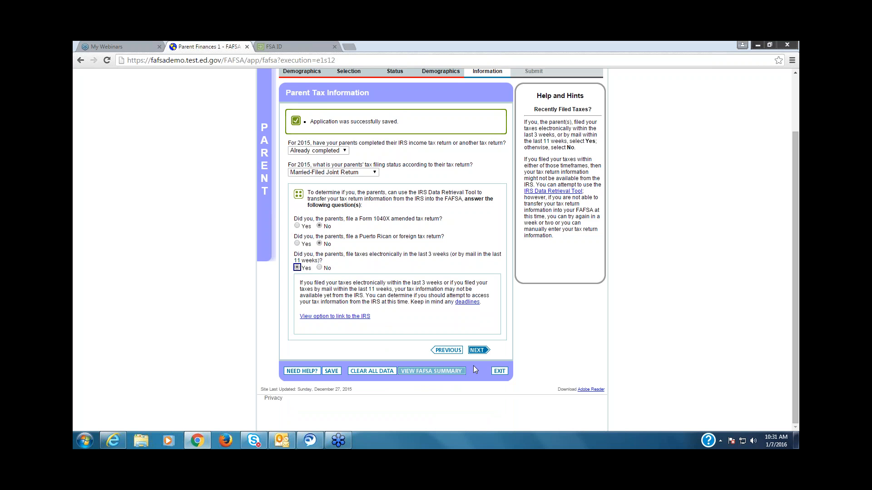
left_click(484, 351)
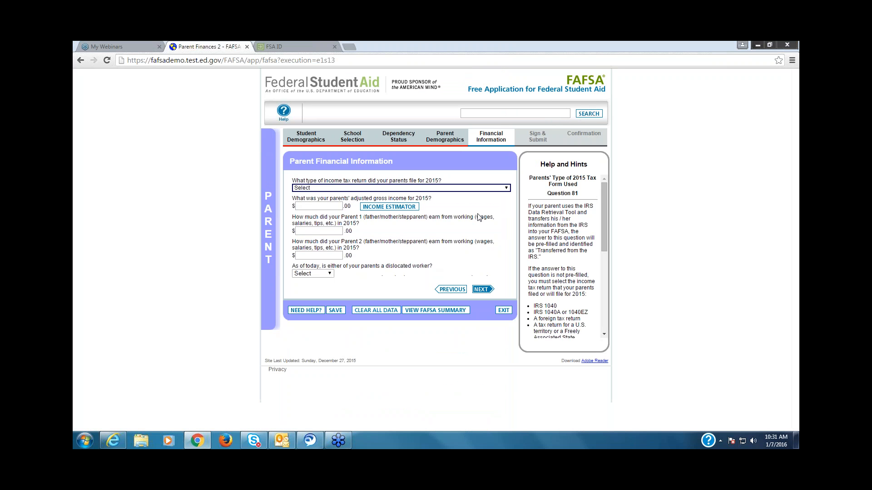
left_click(505, 188)
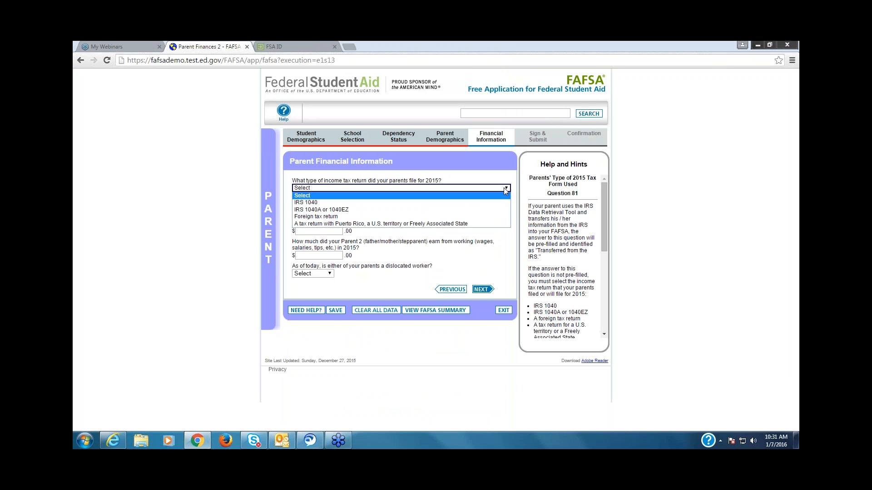
left_click(475, 201)
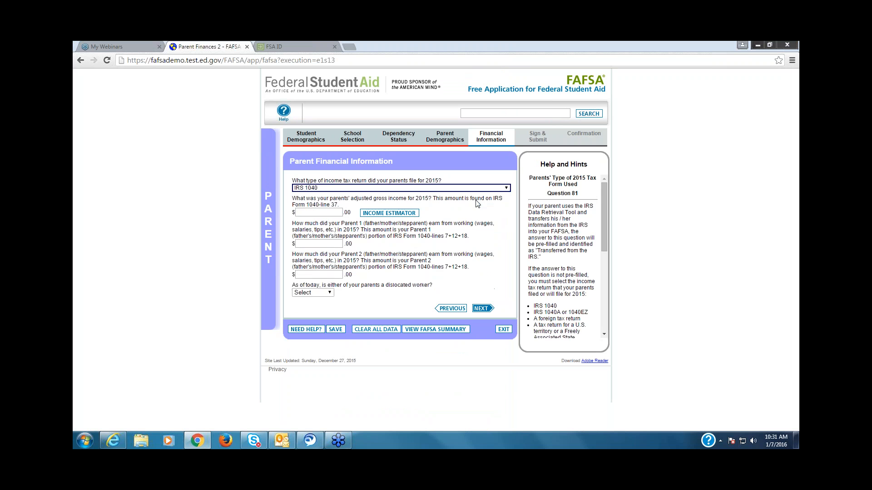
Step: Enter 80,000 as the parents' adjusted gross income, 45,000 as Parent 1's earnings and 50,000 as Parent 2's earnings for 2015
left_click(332, 215)
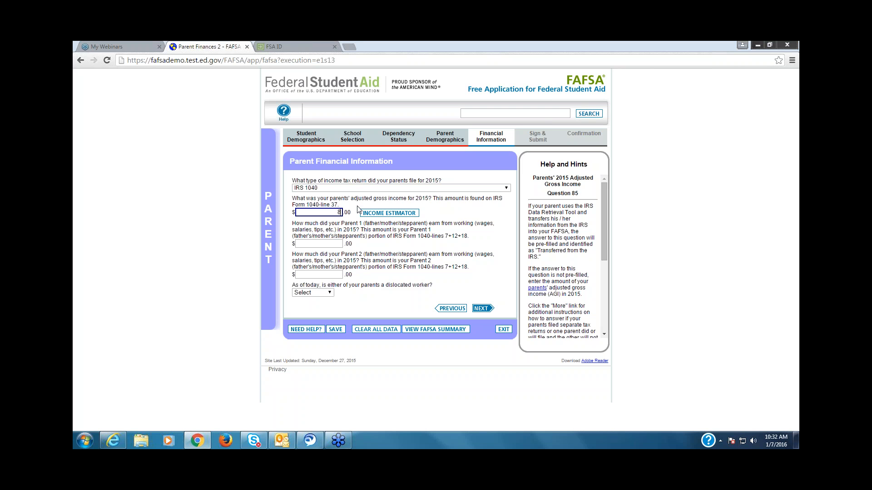
type("0000")
left_click(327, 246)
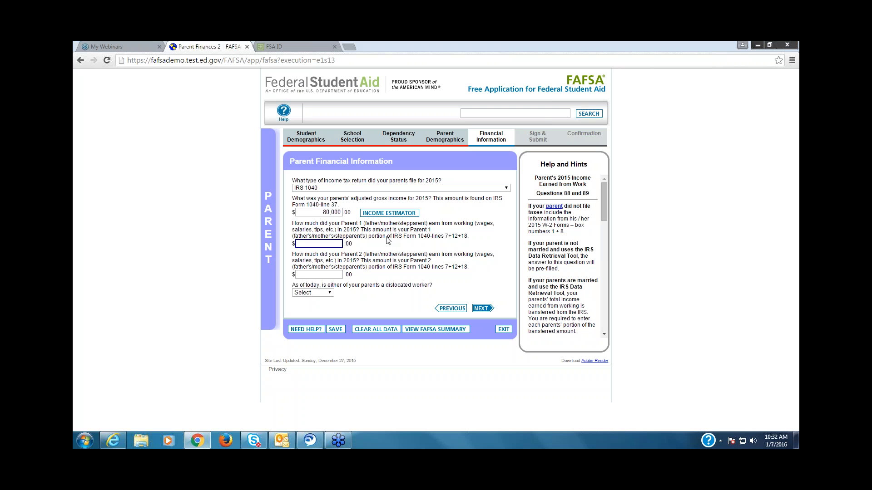
type("45,000")
left_click(341, 275)
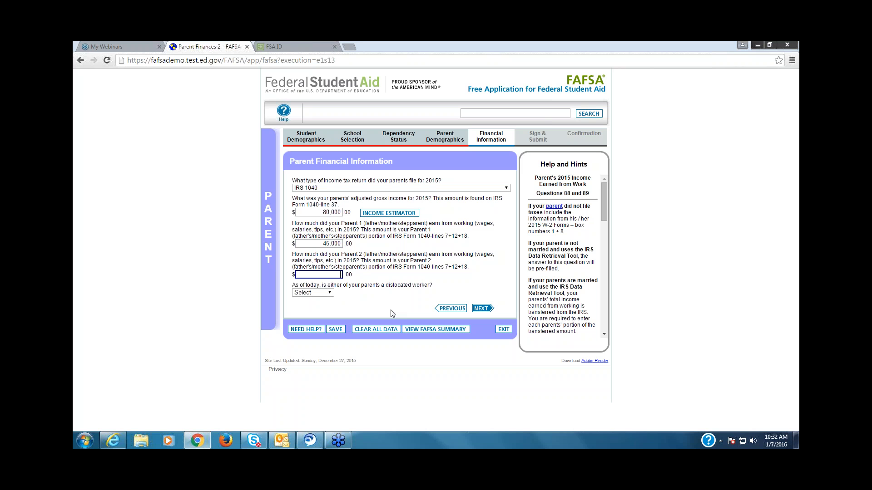
type("5000")
Step: Review the dislocated worker help, answer No to the dislocated worker question, and continue to the next parent financial page
left_click(331, 294)
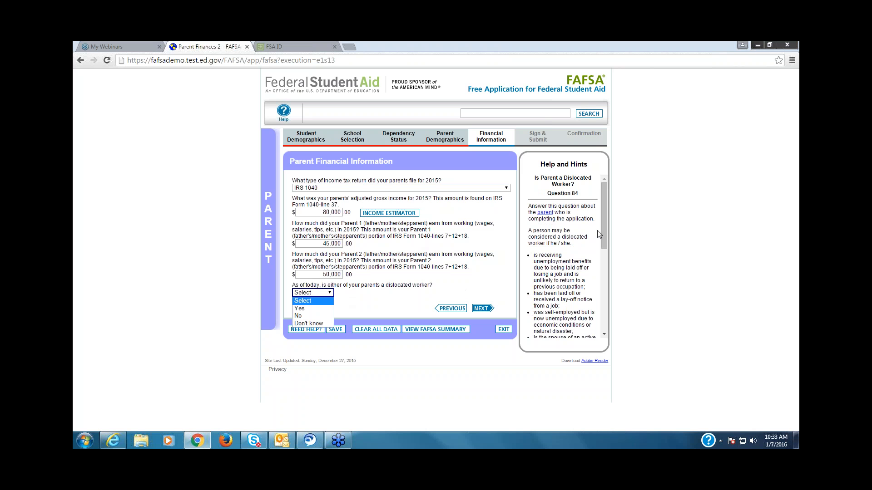
left_click_drag(606, 222, 606, 244)
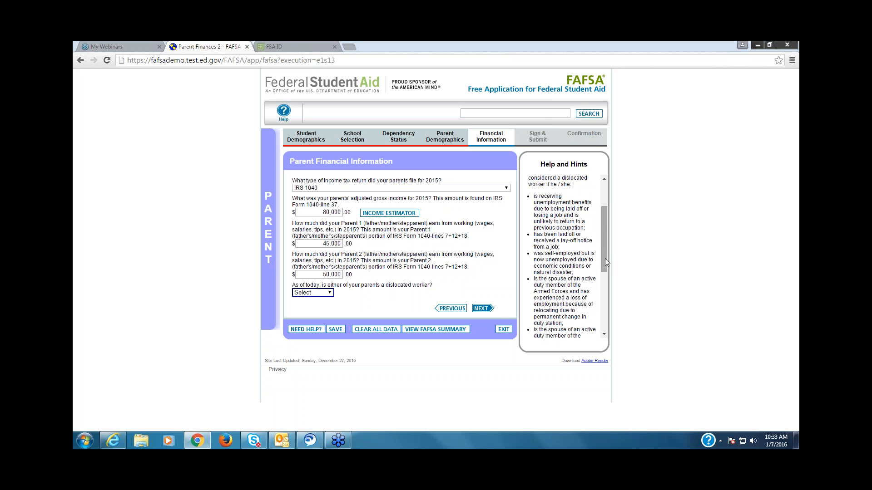
scroll(605, 290, "down", 1)
left_click_drag(604, 279, 606, 309)
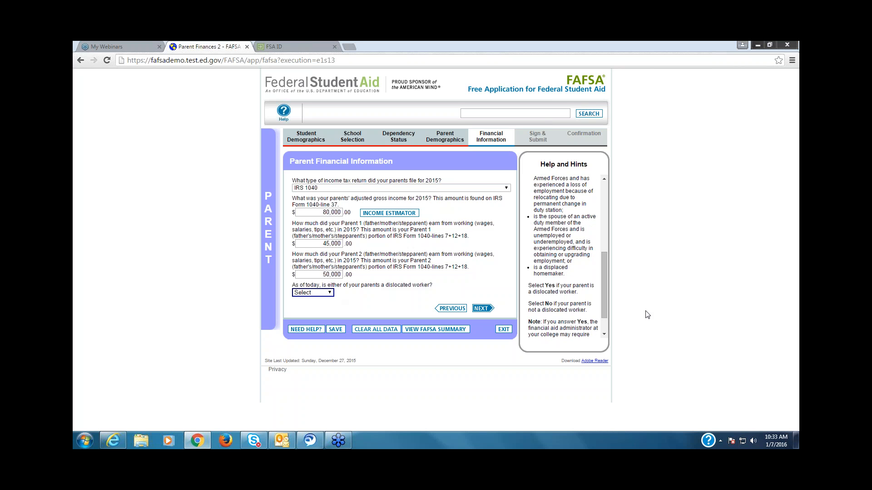
left_click(331, 294)
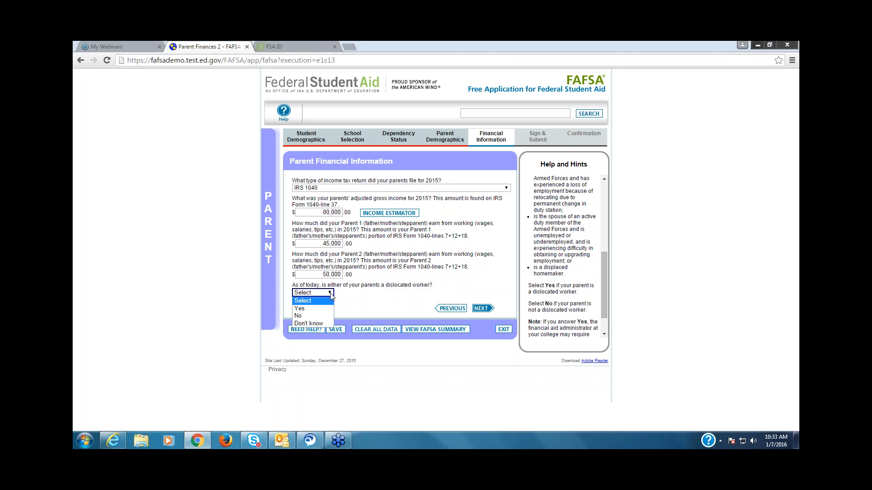
left_click(321, 312)
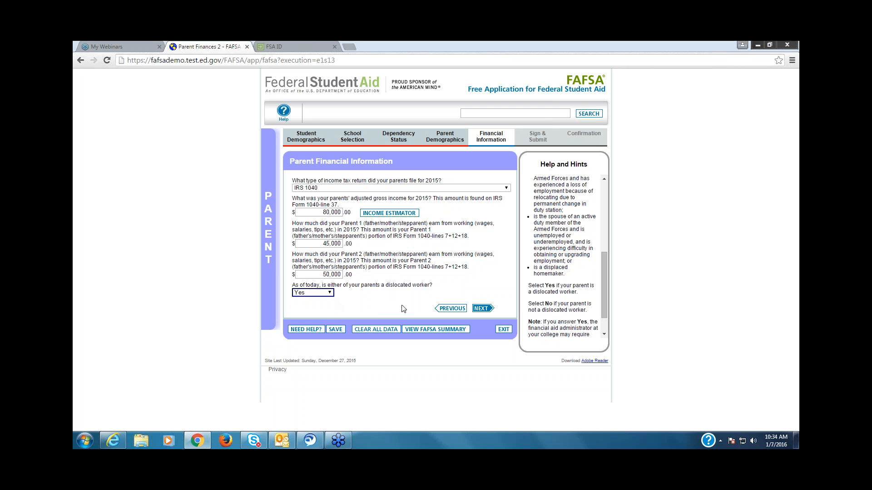
left_click(330, 293)
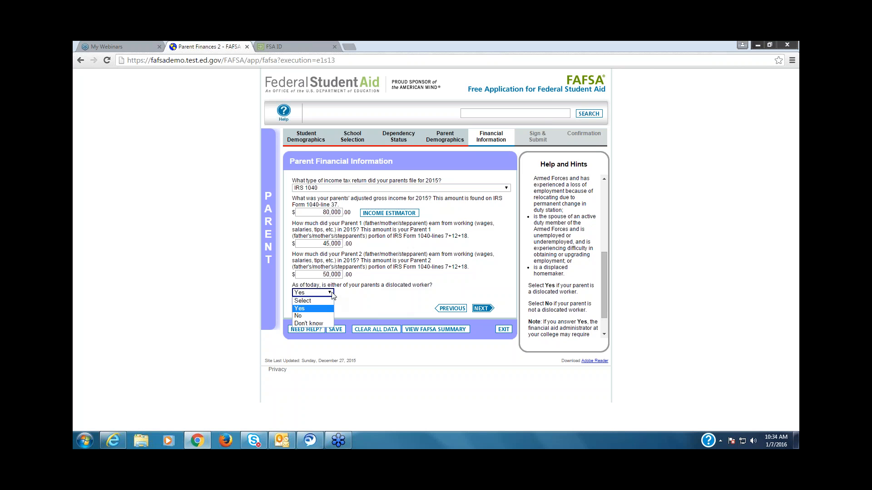
left_click(321, 316)
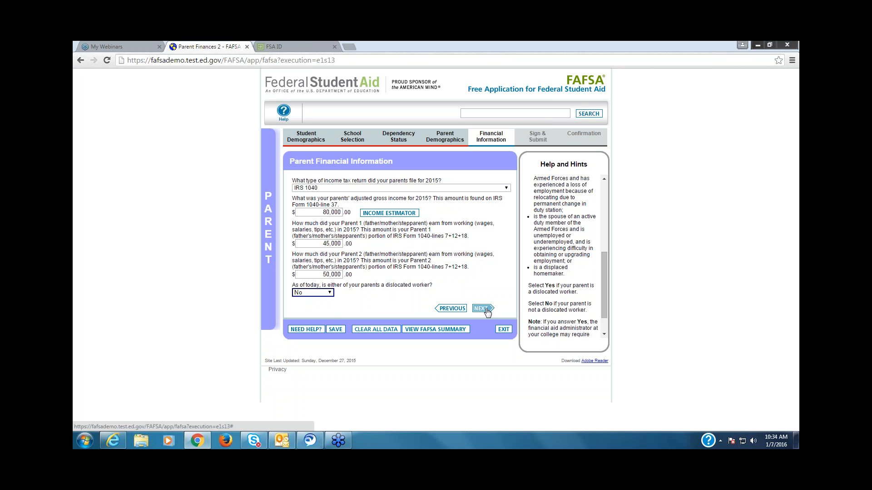
left_click(483, 309)
left_click(483, 309)
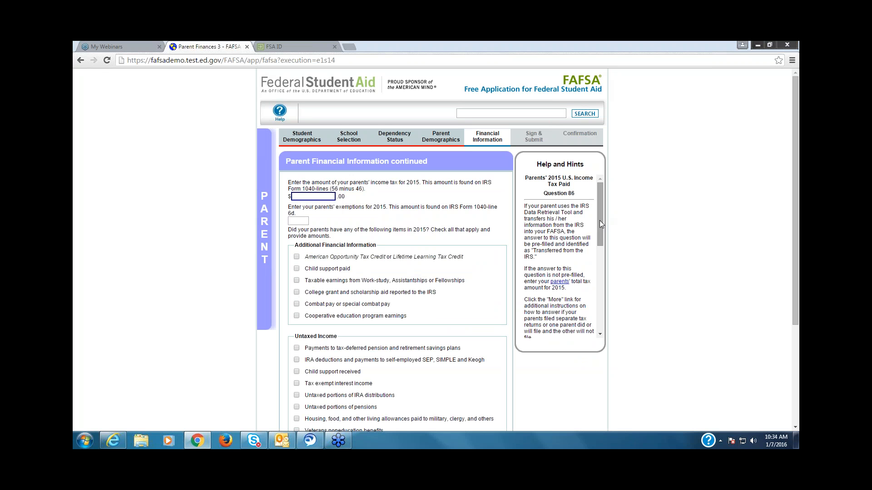
Step: Enter 7,000 as the parents' 2015 income tax and 5 as their exemptions
left_click_drag(600, 219, 602, 264)
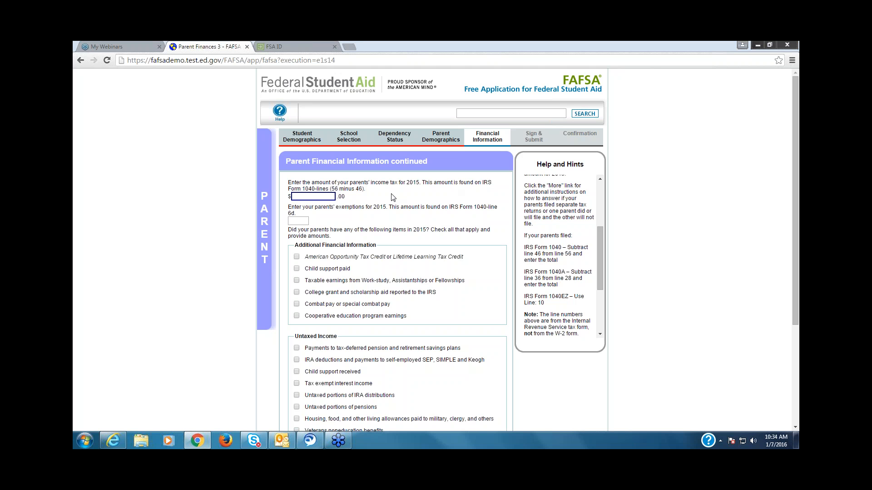
type("7000")
left_click(296, 221)
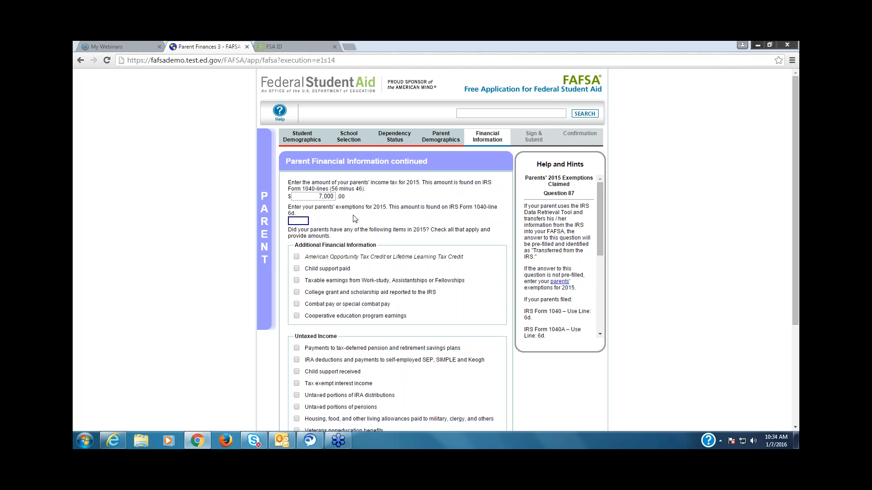
type("5")
Step: Reveal the amount fields for education credits, child support paid and taxable Work-study earnings, and clear all three options again
left_click(298, 258)
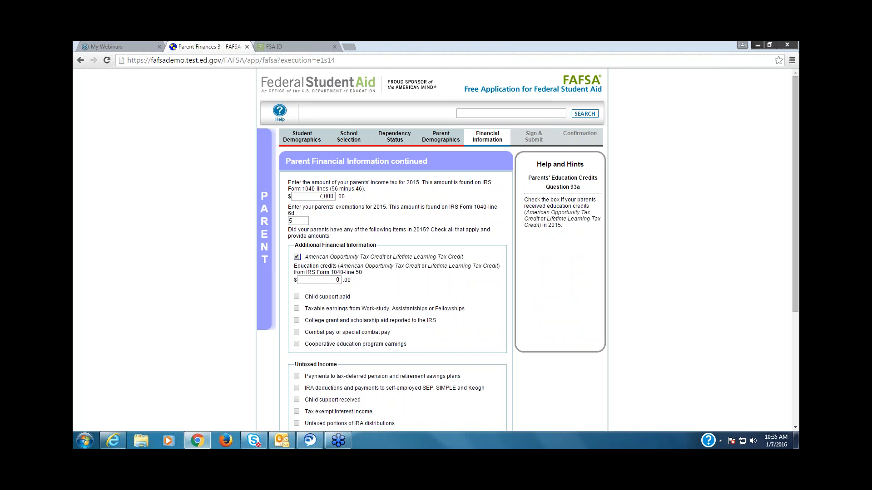
left_click(296, 297)
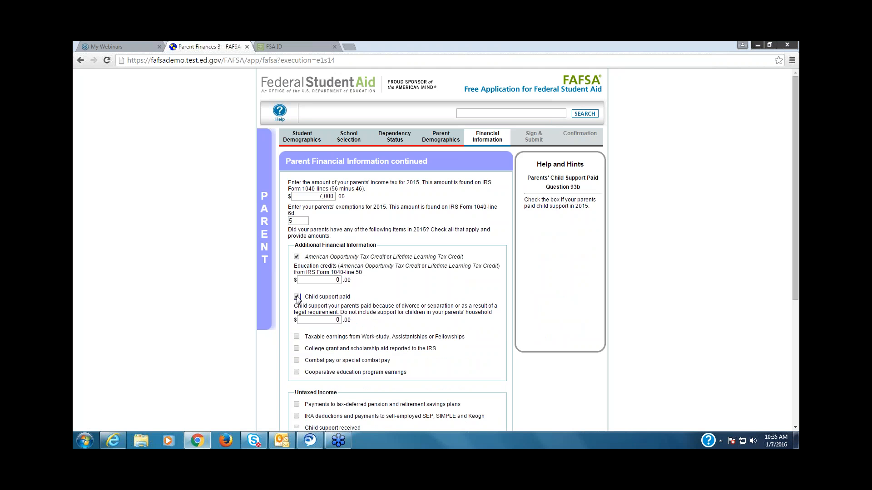
left_click(296, 336)
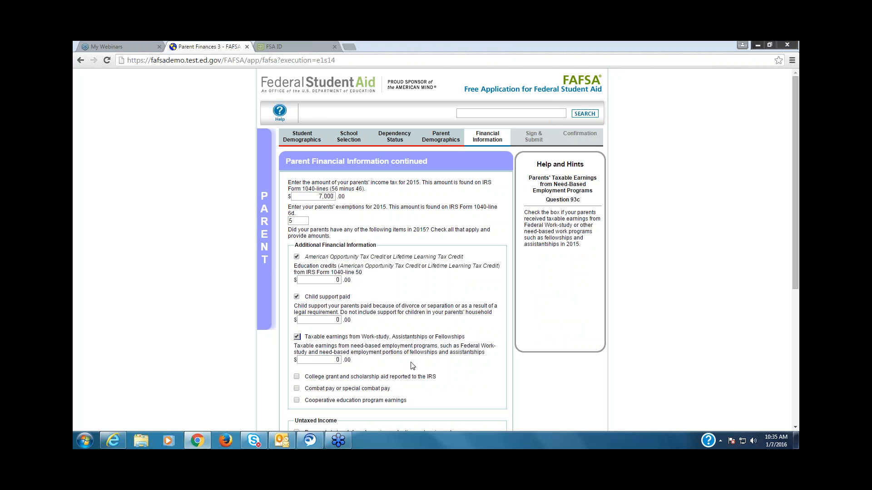
left_click(297, 337)
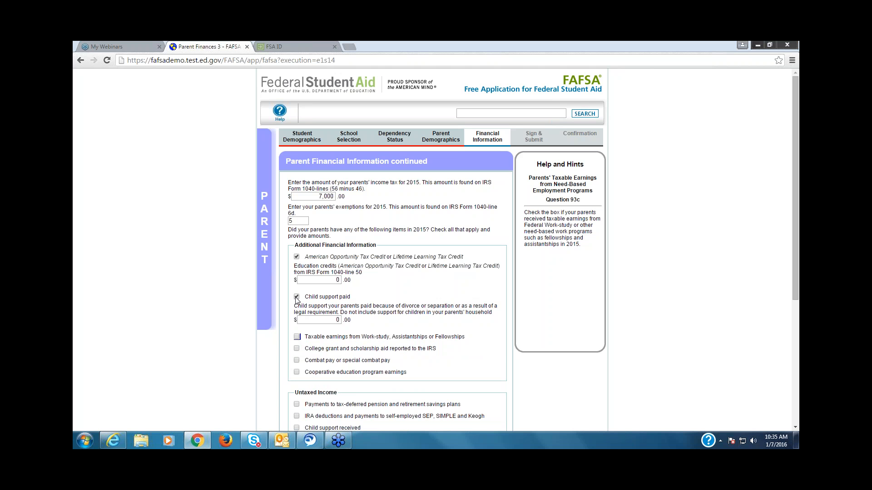
left_click(296, 297)
left_click(297, 258)
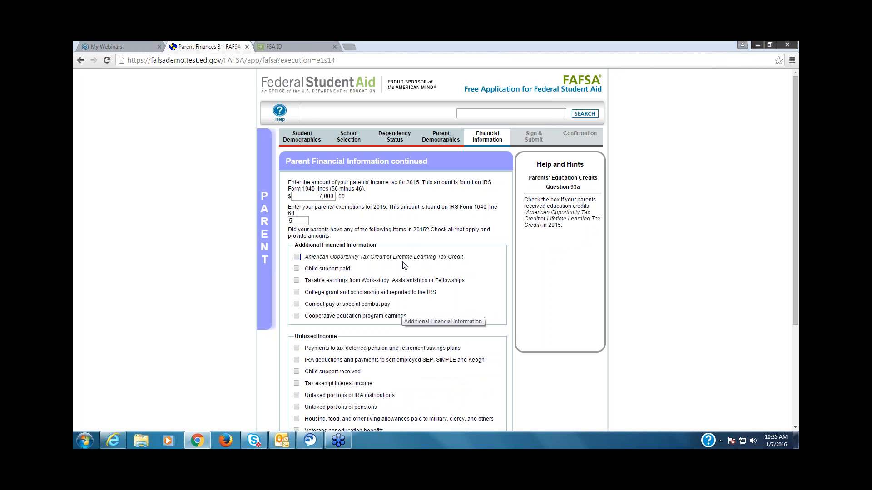
Step: Under Untaxed Income, select payments to tax-deferred pension and retirement savings plans and enter 2,000 as the amount
left_click(795, 428)
left_click(795, 428)
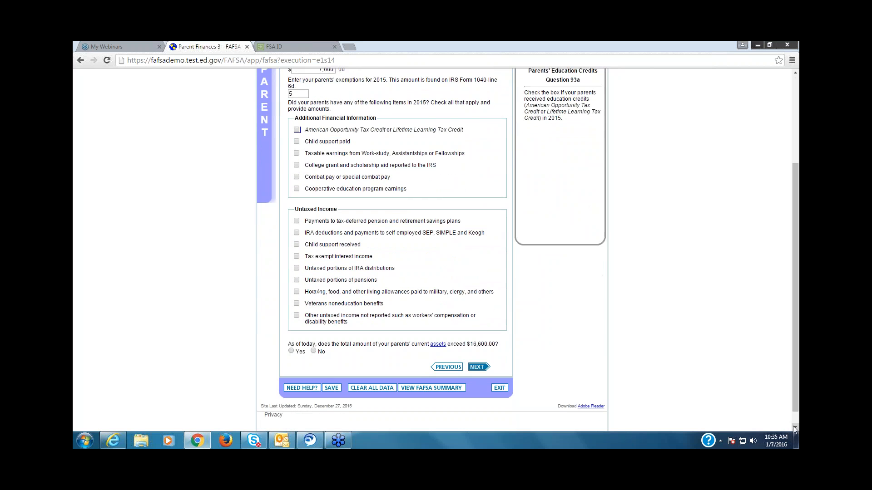
left_click(296, 222)
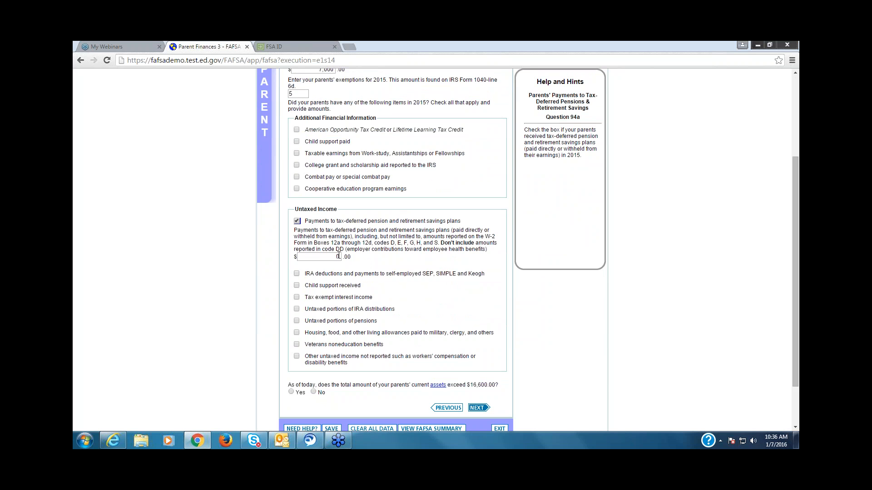
left_click(338, 256)
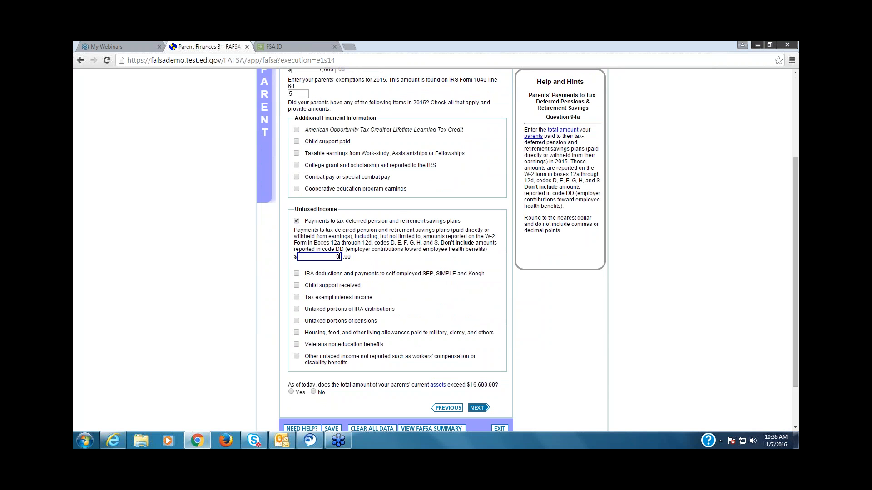
type("2000")
Step: Reveal the amount fields for IRA deductions and child support received, and clear both options again
left_click(297, 274)
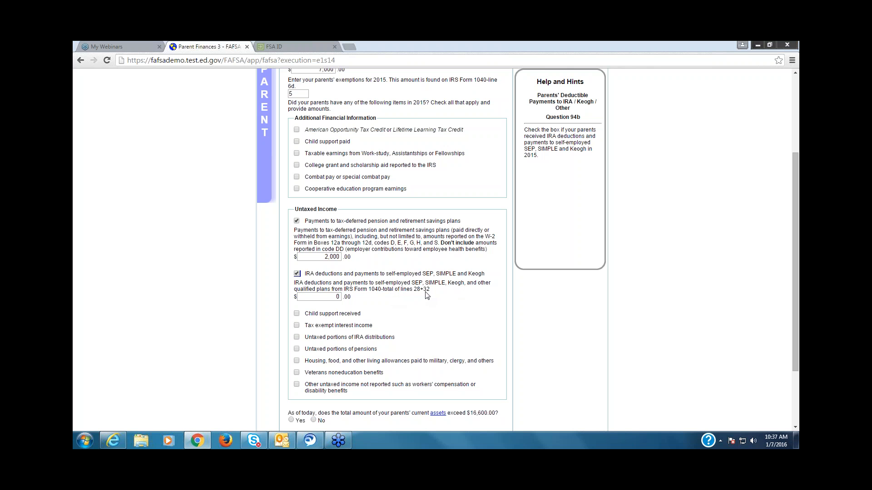
left_click(297, 274)
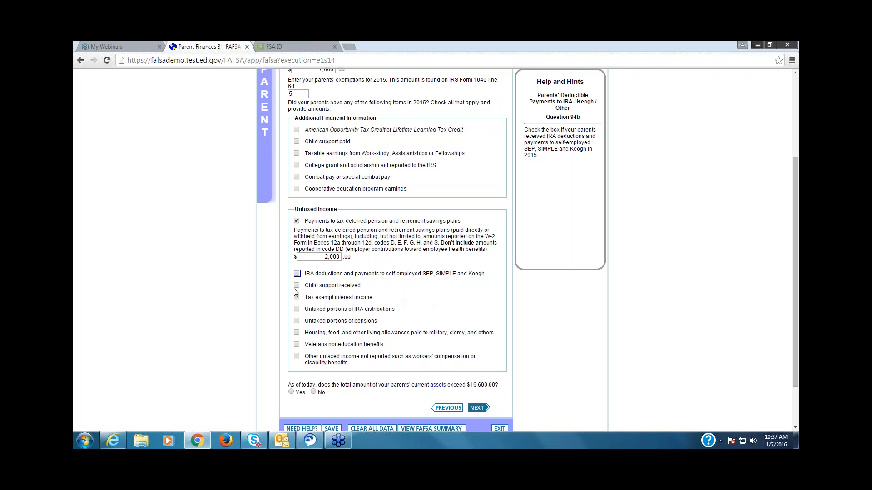
left_click(297, 286)
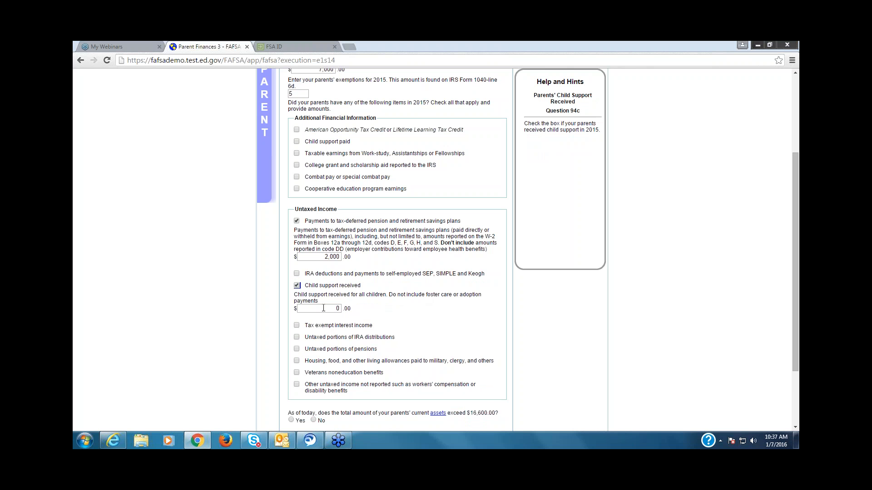
left_click(297, 286)
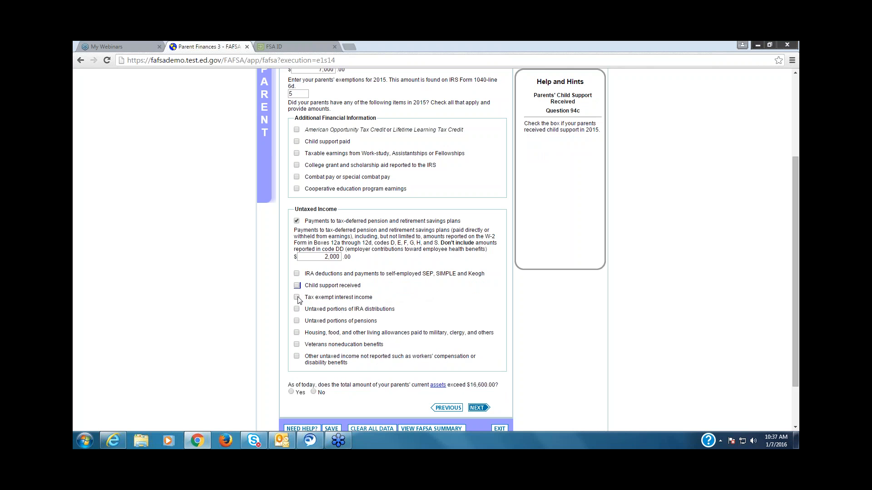
Step: Select tax exempt interest income, untaxed portions of IRA distributions, untaxed portions of pensions, and housing, food and other living allowances
left_click(297, 297)
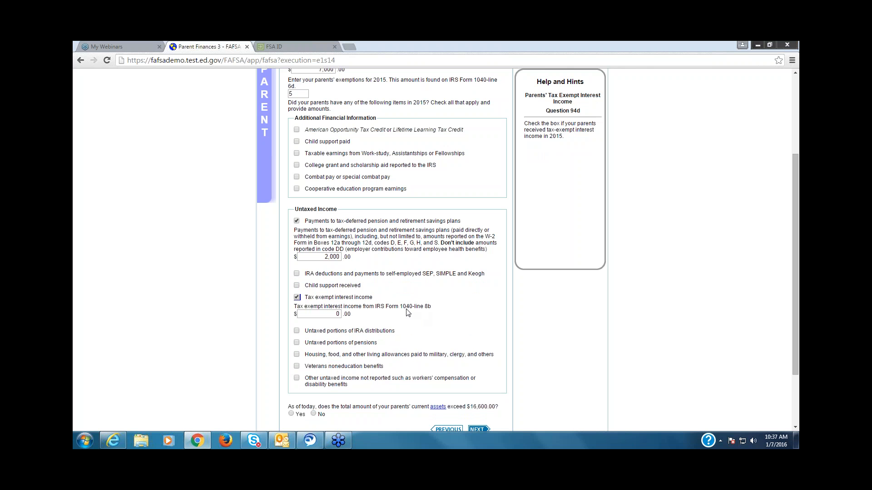
left_click(297, 331)
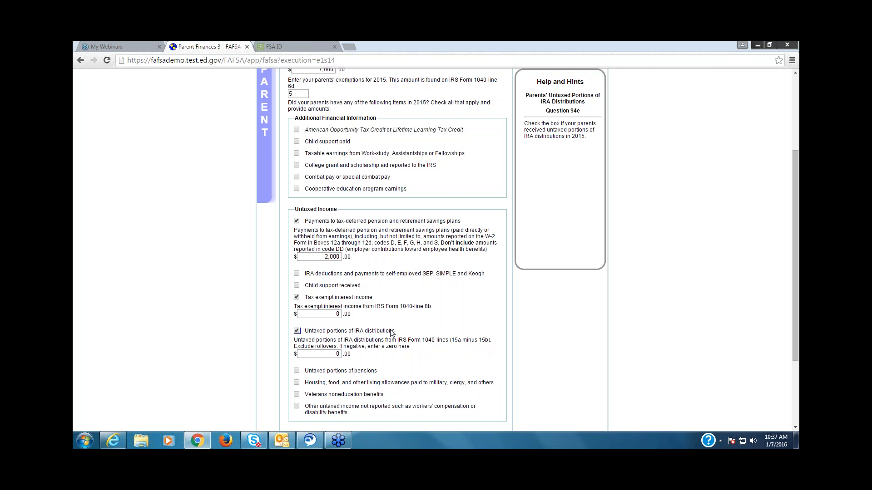
left_click(297, 371)
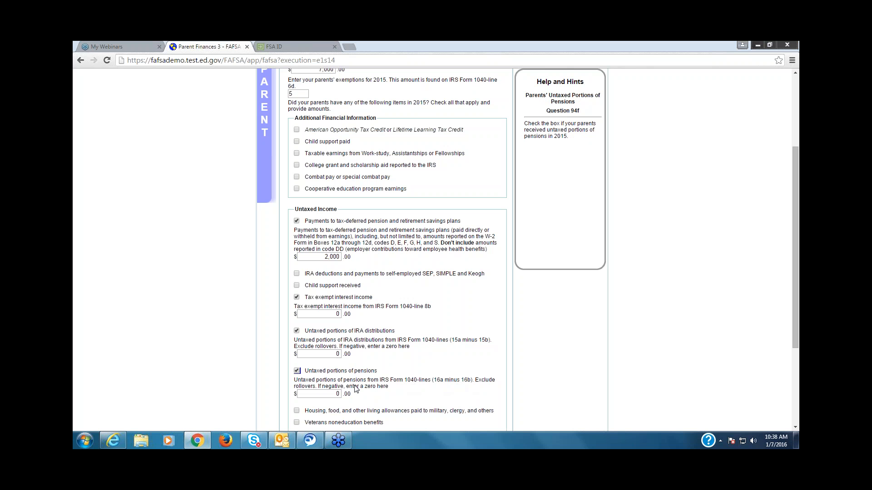
left_click(794, 426)
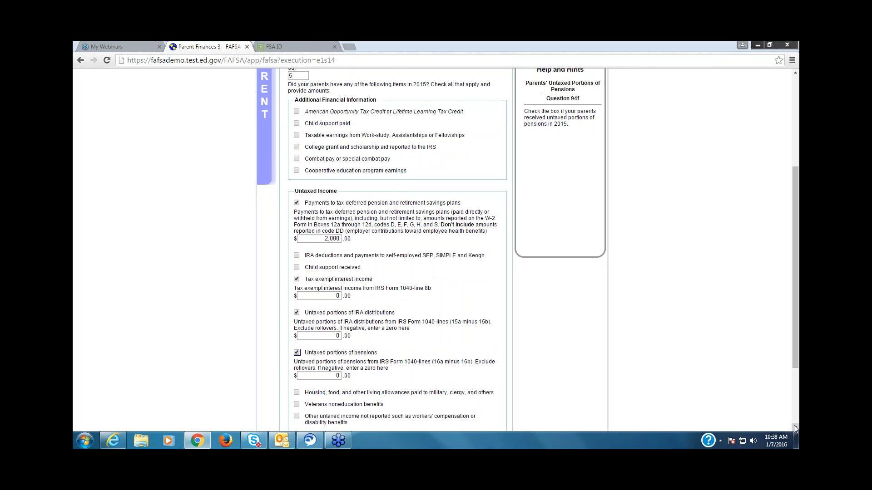
left_click(794, 427)
left_click(795, 427)
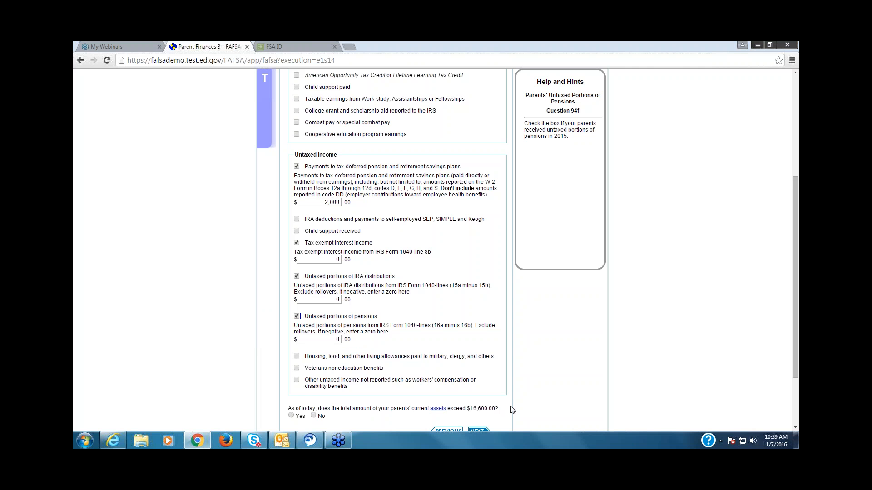
left_click(296, 356)
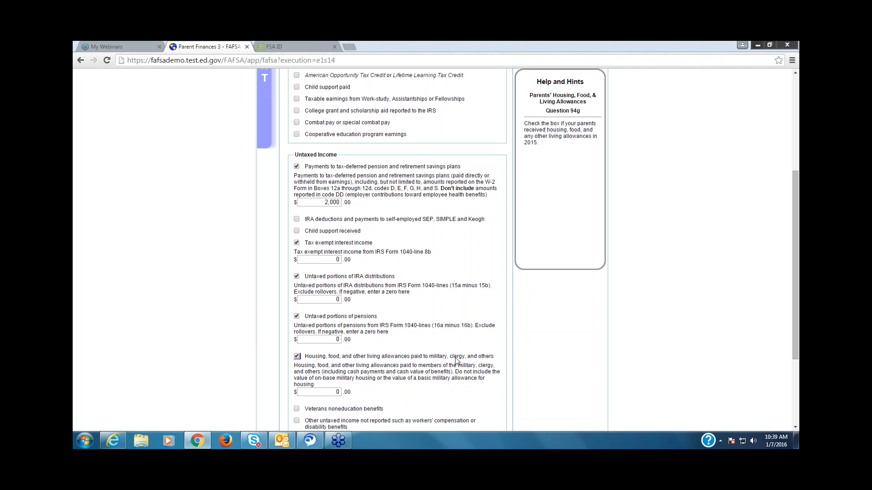
Step: Under Untaxed Income, also select veterans noneducation benefits and other untaxed income such as workers' compensation or disability benefits
left_click(795, 427)
left_click(795, 427)
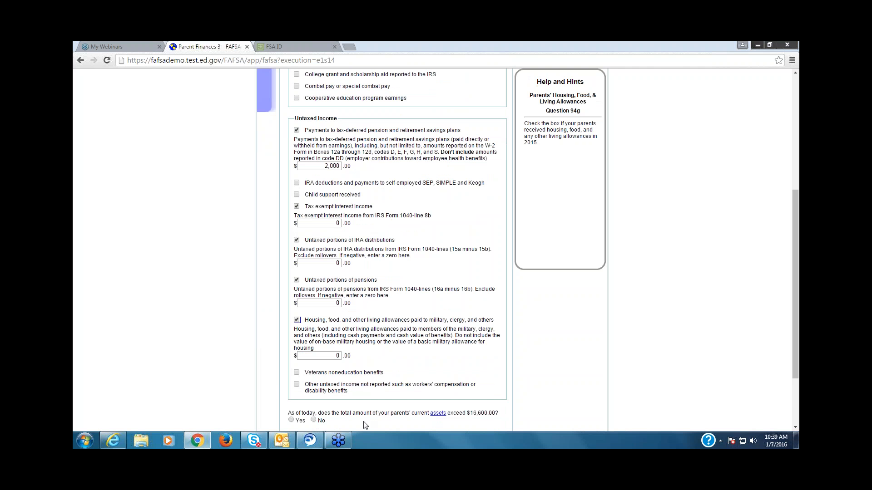
left_click(296, 372)
left_click(297, 413)
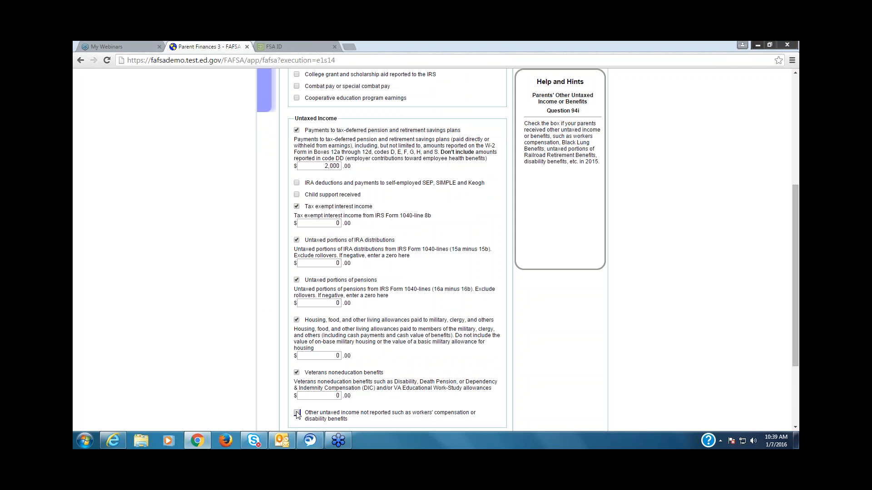
Step: Answer Yes to whether the parents' current assets exceed $16,600 and bring up the help for the asset amount fields
left_click(795, 428)
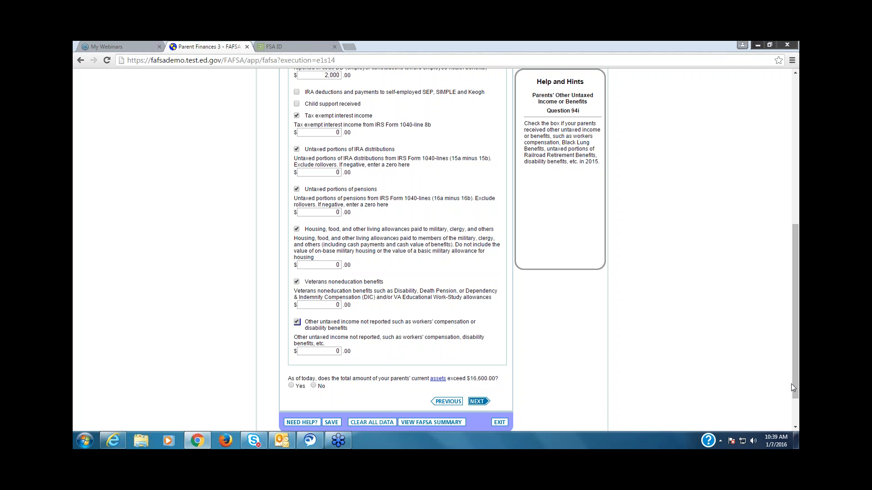
left_click_drag(796, 385, 795, 403)
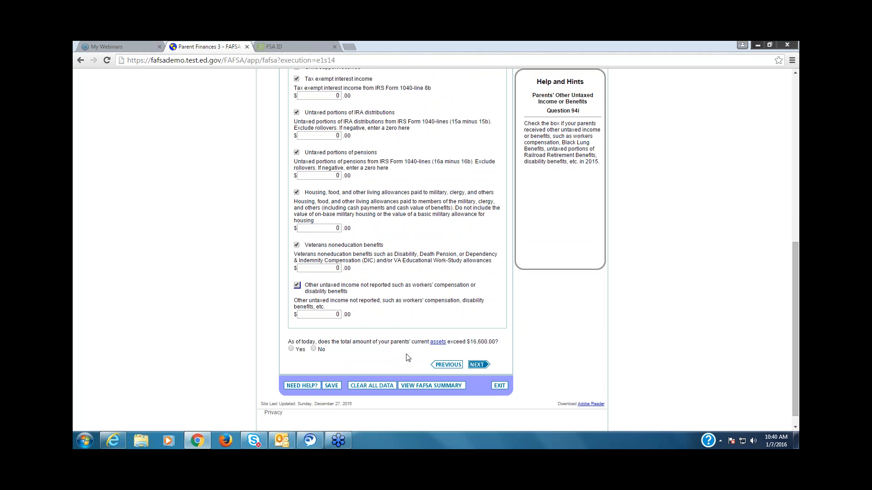
left_click(291, 349)
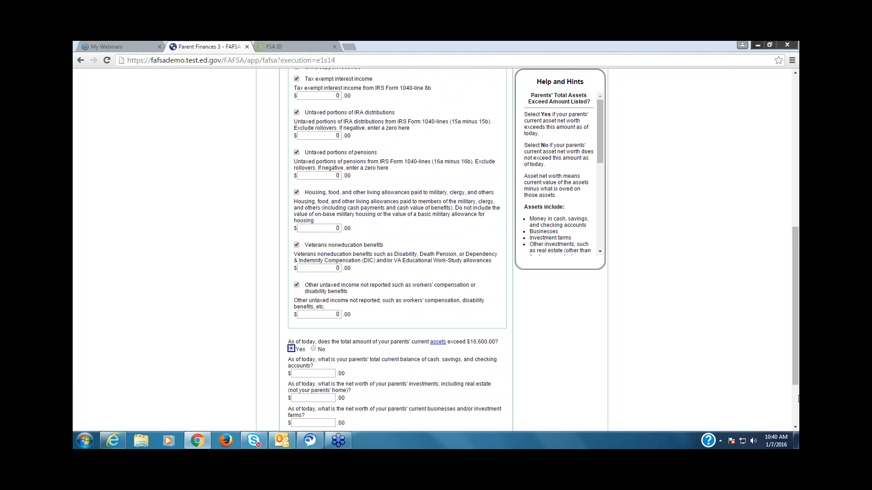
scroll(792, 382, "down", 1)
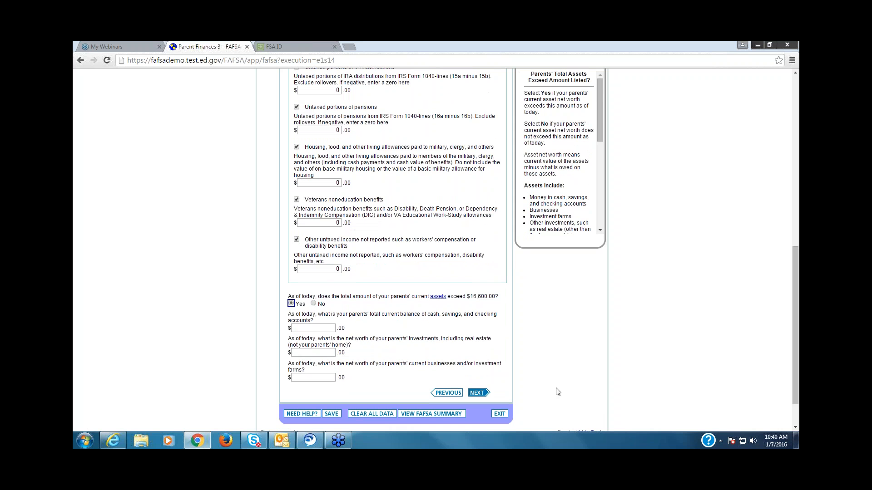
left_click(328, 328)
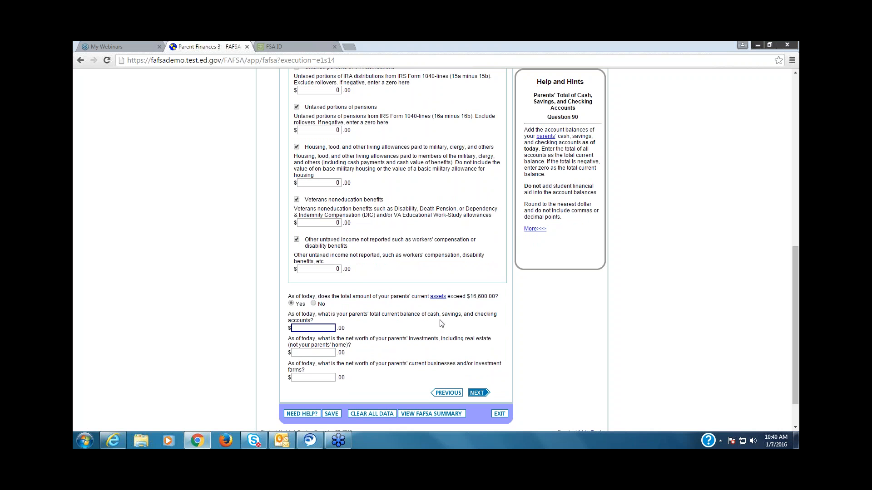
left_click(319, 353)
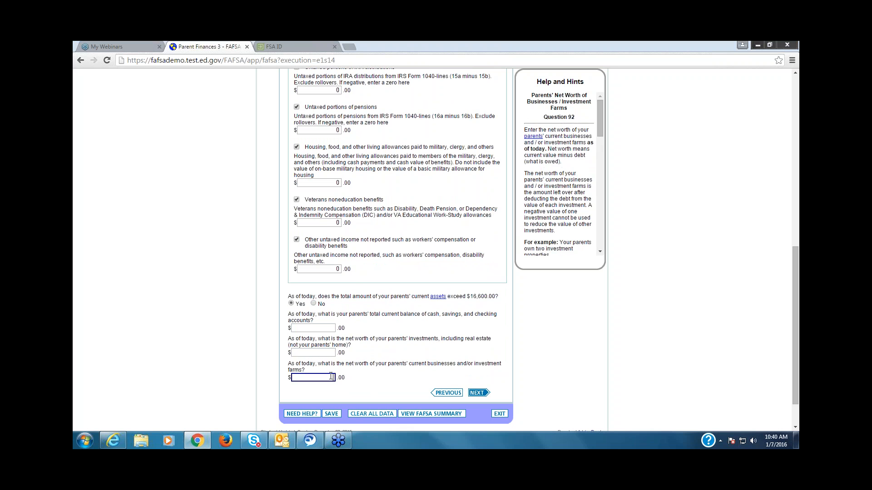
left_click(331, 327)
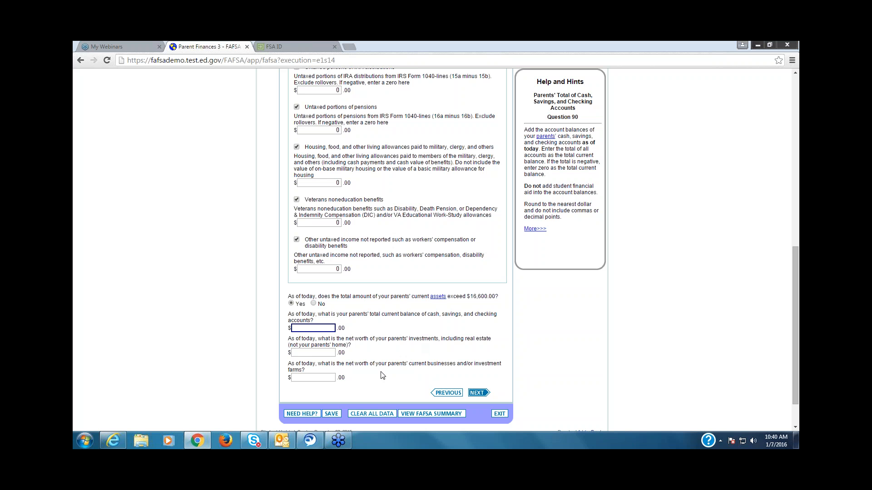
Step: Switch the parents' assets answer to No and back to Yes, and enter 10,000 as their cash, savings and checking balance
left_click(313, 303)
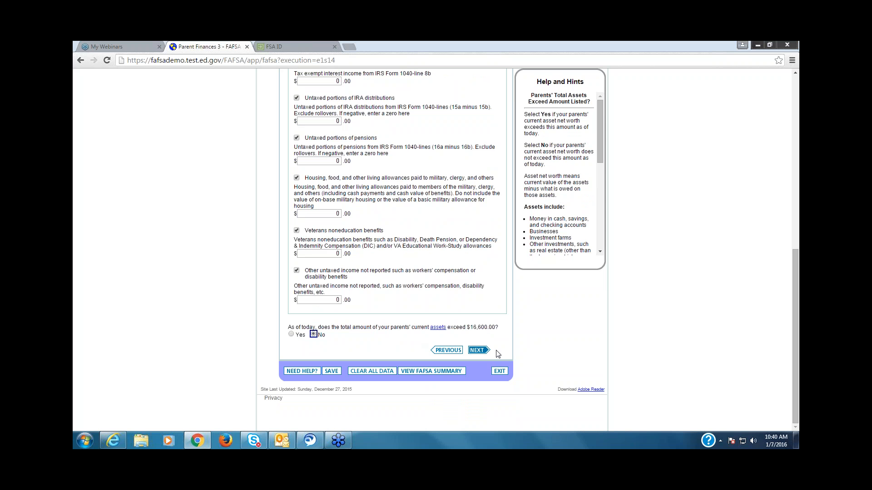
left_click(291, 334)
left_click(333, 361)
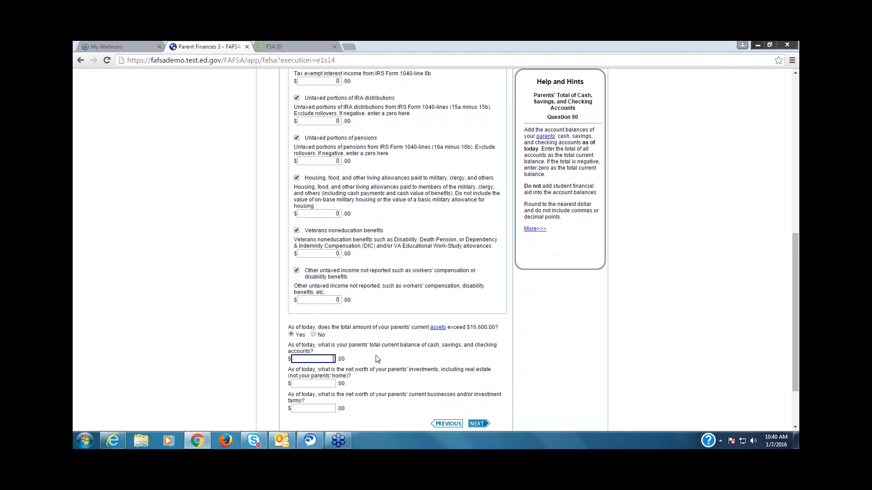
type("10,000")
Step: Consult the help on the net worth of the parents' investments and enter 15,000 as the amount
left_click(332, 383)
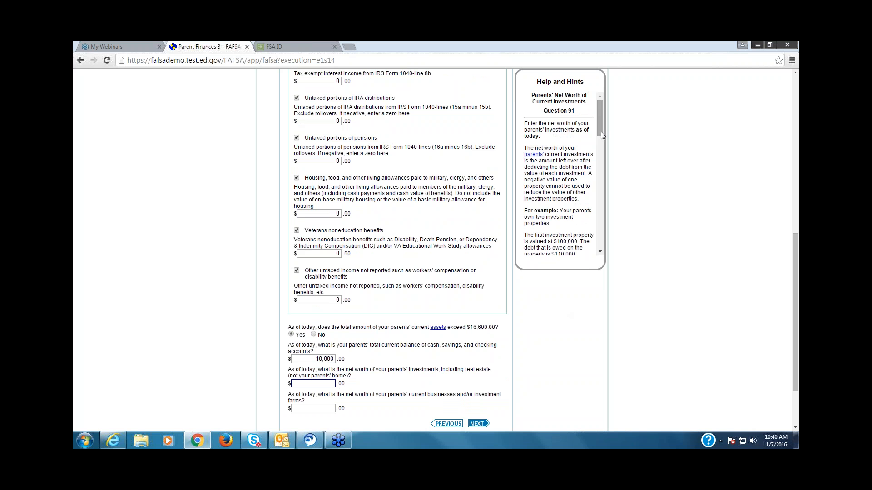
left_click_drag(601, 131, 606, 156)
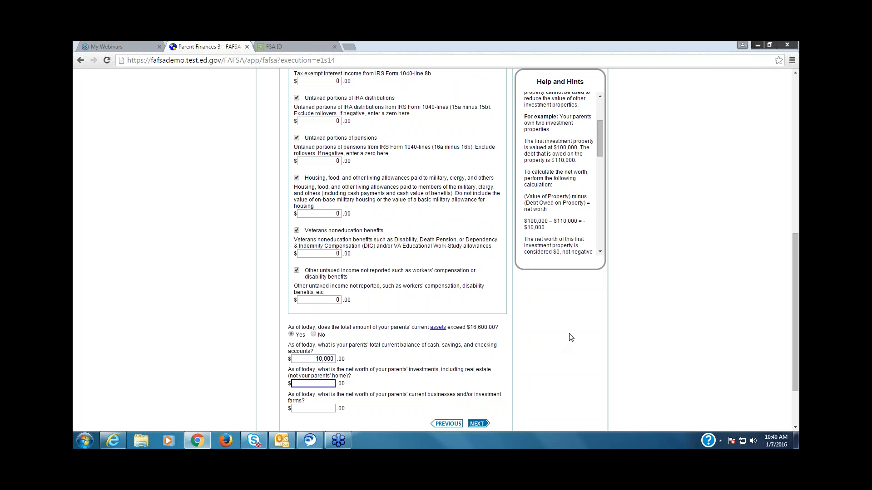
left_click_drag(602, 144, 603, 212)
scroll(602, 211, "down", 2)
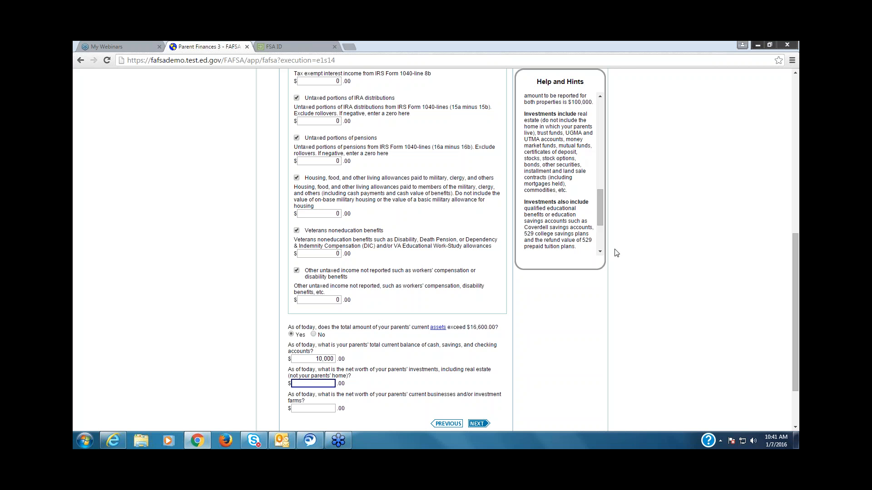
scroll(595, 214, "down", 2)
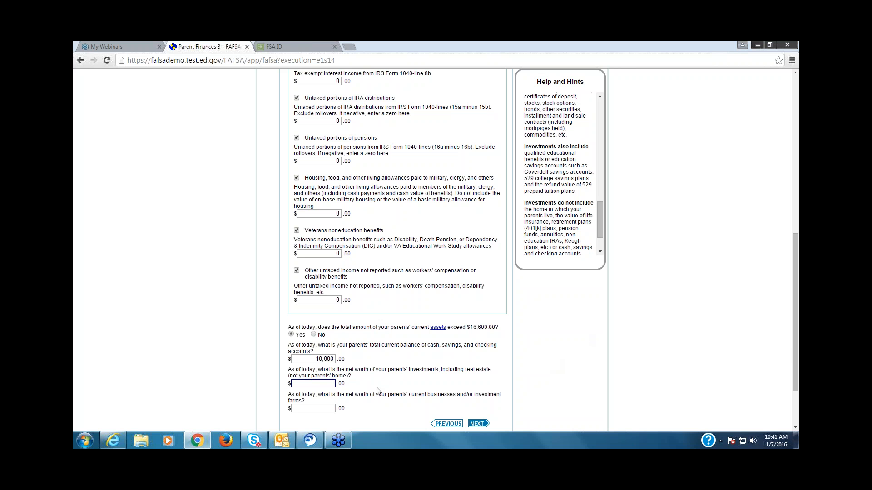
type("15,000")
Step: Read the help on the net worth of the parents' businesses and investment farms, including which values count and which are excluded
left_click(318, 408)
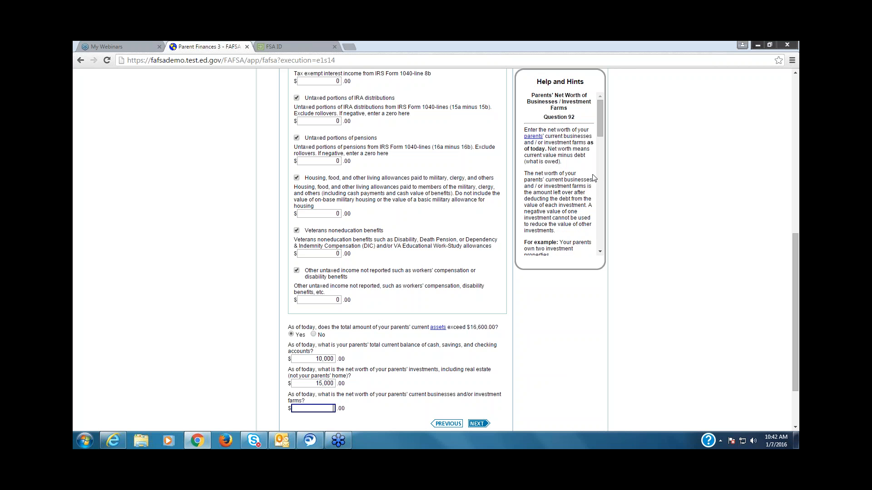
scroll(600, 145, "down", 2)
left_click_drag(605, 159, 610, 238)
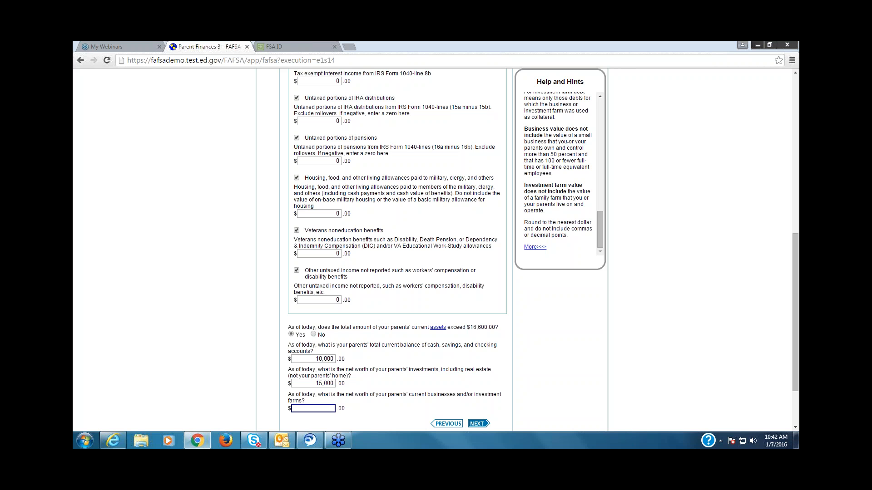
left_click(599, 97)
left_click(602, 99)
left_click(602, 99)
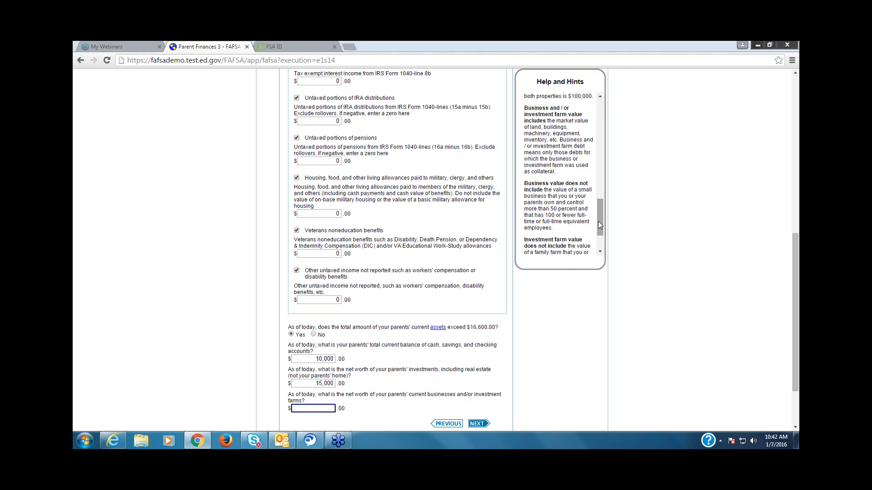
left_click_drag(598, 222, 601, 242)
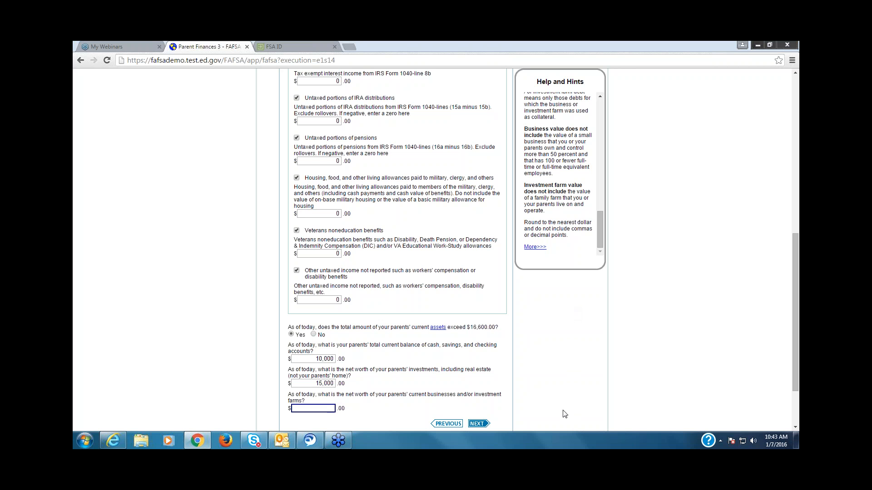
left_click_drag(602, 228, 630, 131)
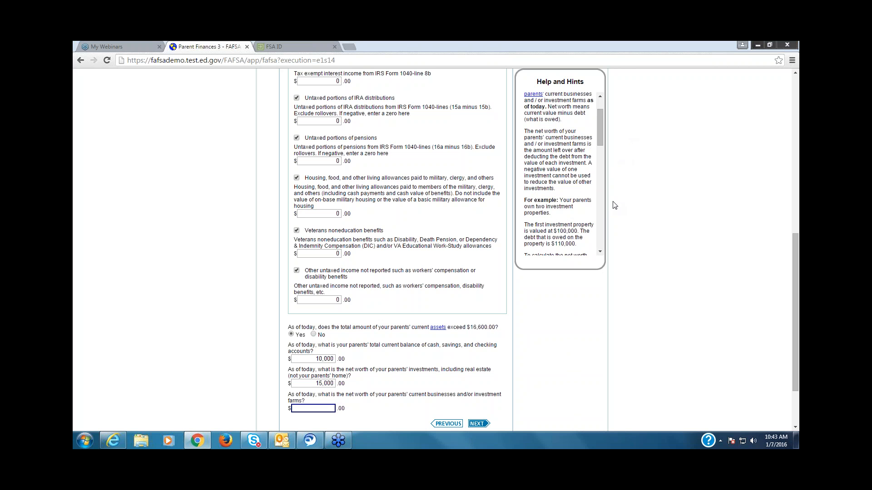
left_click_drag(600, 137, 618, 304)
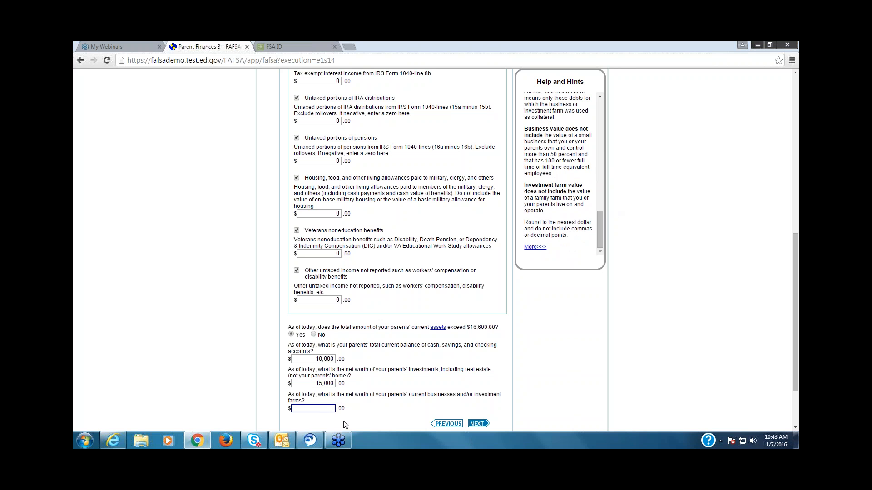
Step: Enter 0 for the parents' businesses and investment farms and continue to the student tax information, extending the idle session
type("0")
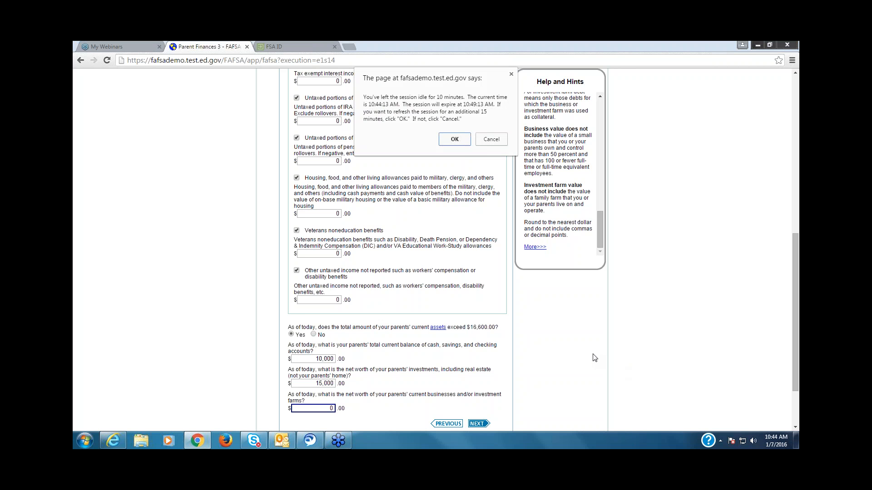
left_click(462, 141)
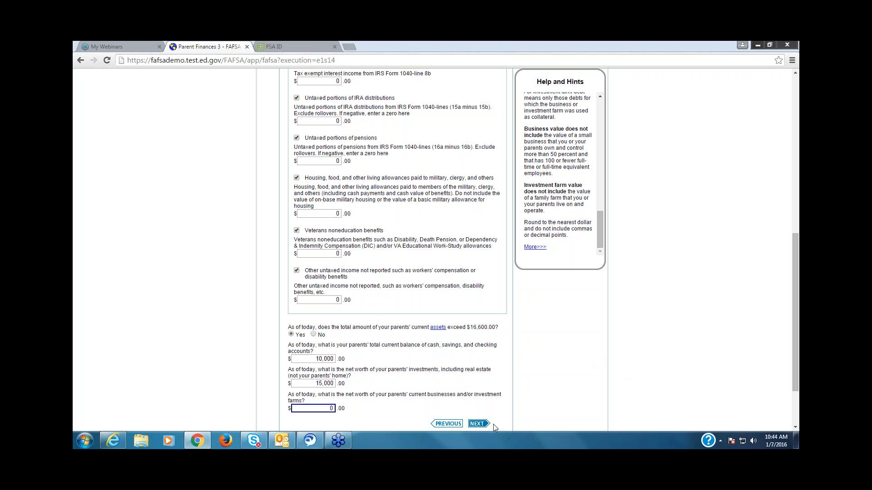
left_click(478, 424)
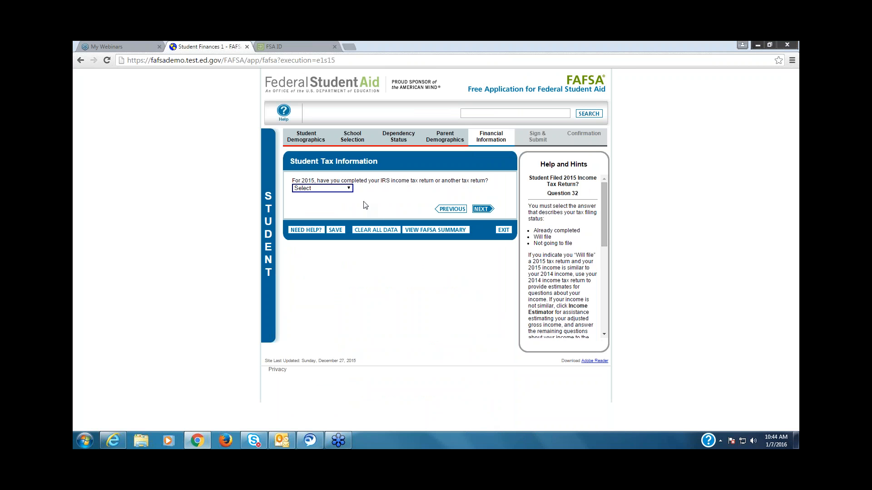
Step: Set the student's 2015 tax return status to Not going to file and enter 0 as the student's 2015 earnings from working
left_click(350, 191)
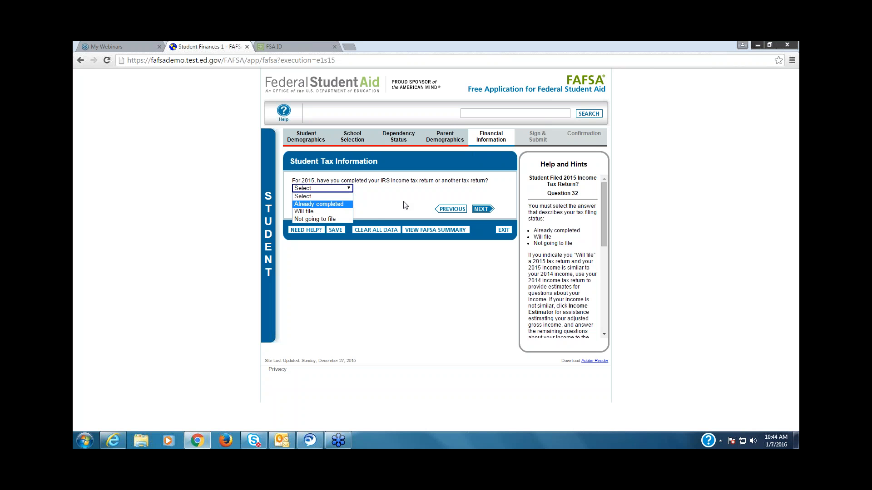
left_click(336, 218)
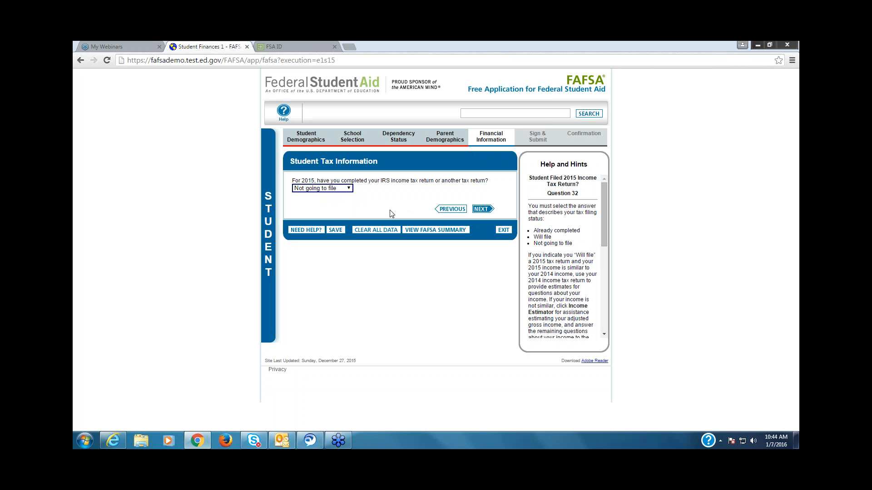
left_click(481, 210)
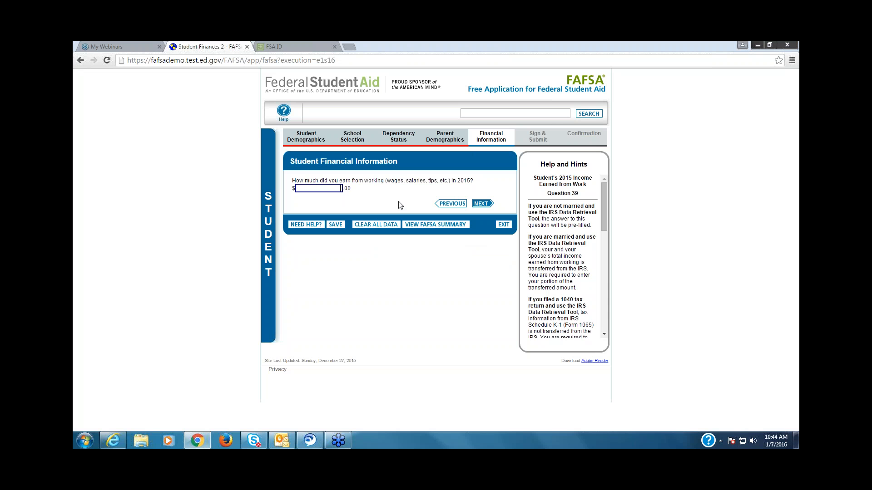
type("000")
left_click(491, 205)
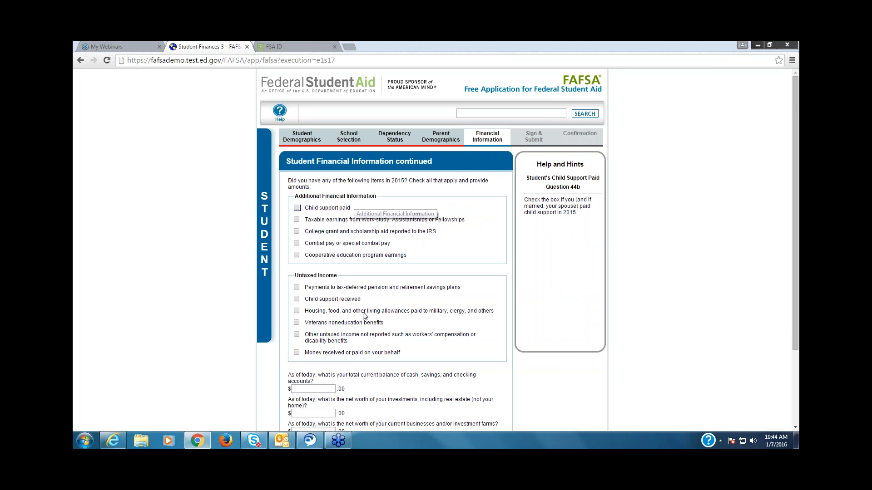
Step: Enter 100 as the student's cash, savings and checking balance and 50 as the net worth of the student's investments
left_click(795, 426)
left_click(795, 426)
left_click(795, 427)
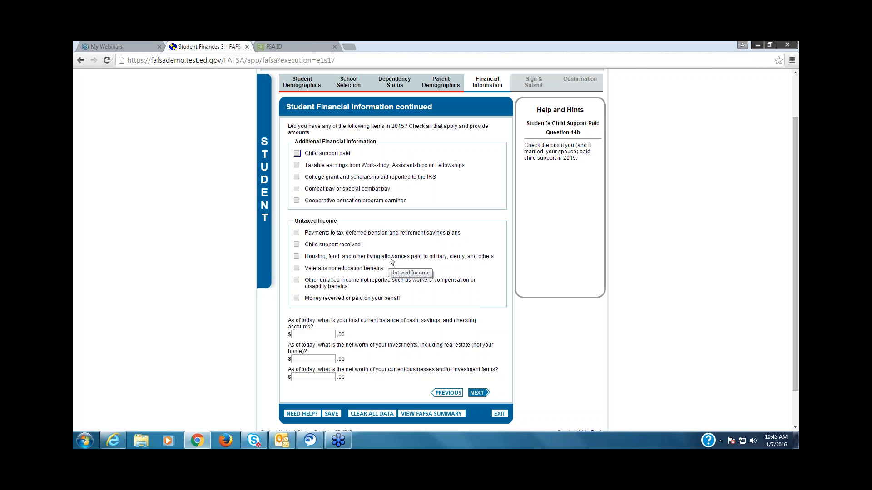
left_click(331, 335)
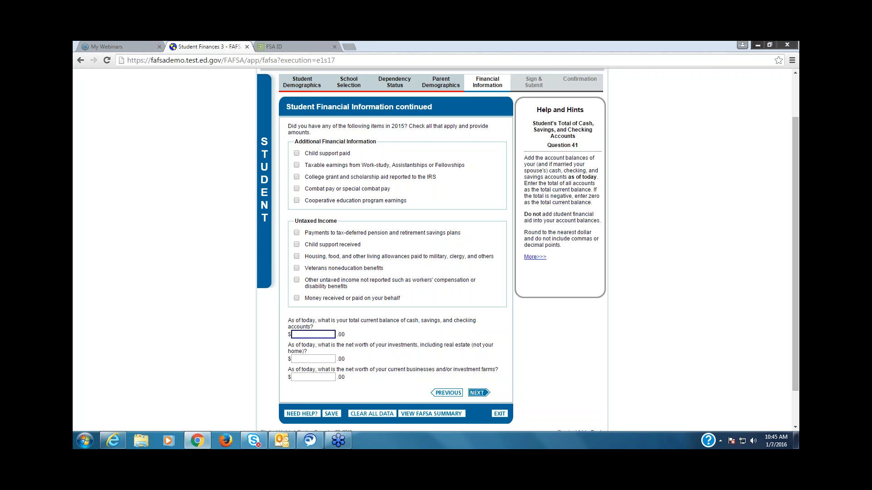
type("100")
key("Tab")
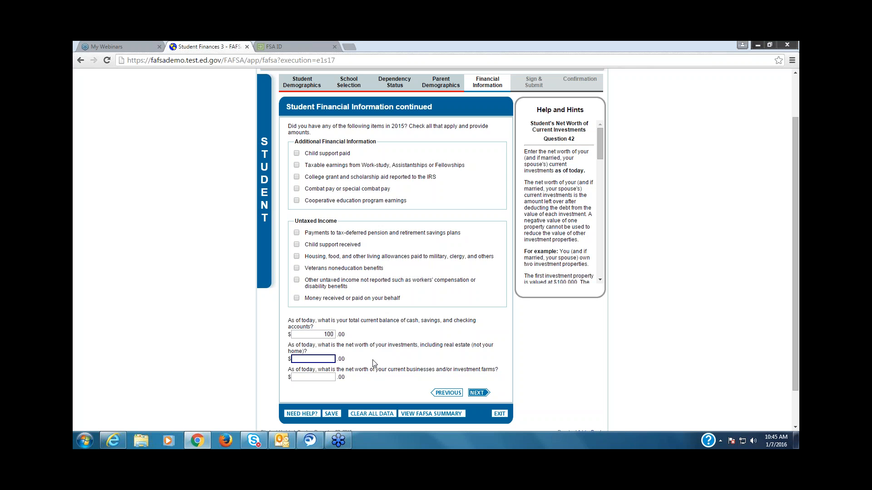
type("50")
Step: Enter 0 for the student's businesses and investment farms and continue to the Sign & Submit page
left_click(333, 378)
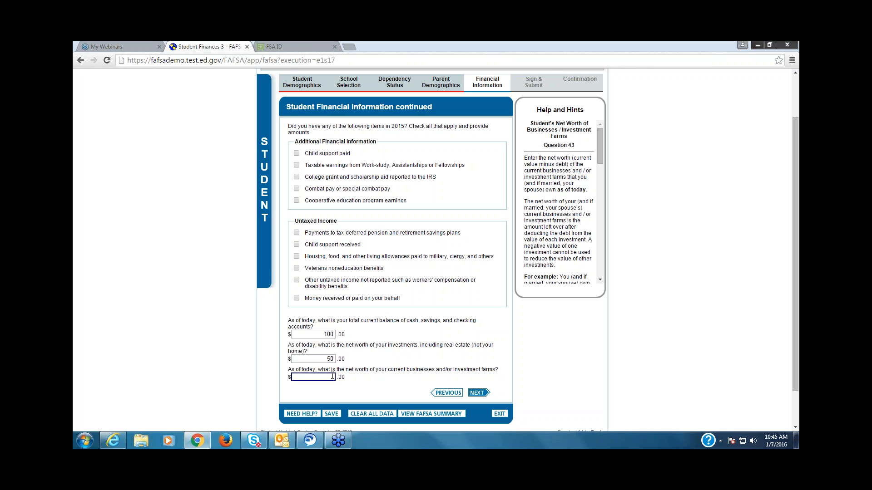
type("0")
left_click(483, 397)
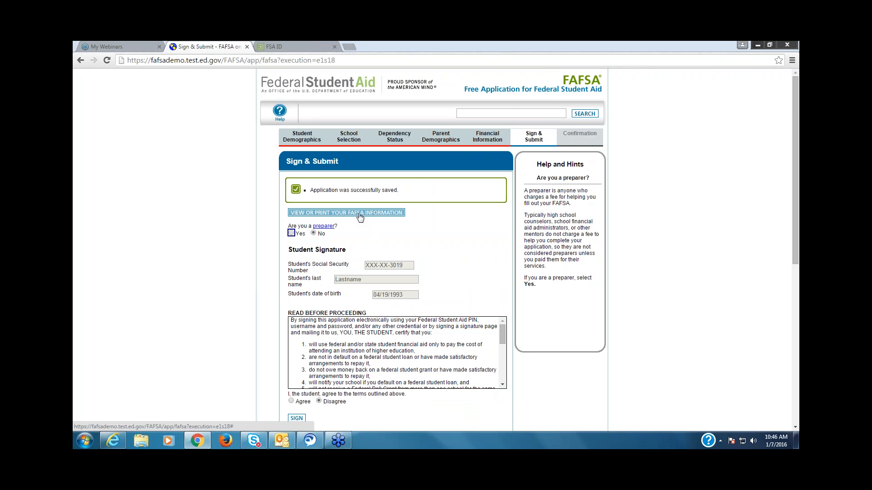
Step: Review the 2016-2017 application summary report through to its end and return to the Sign & Submit page
left_click(360, 216)
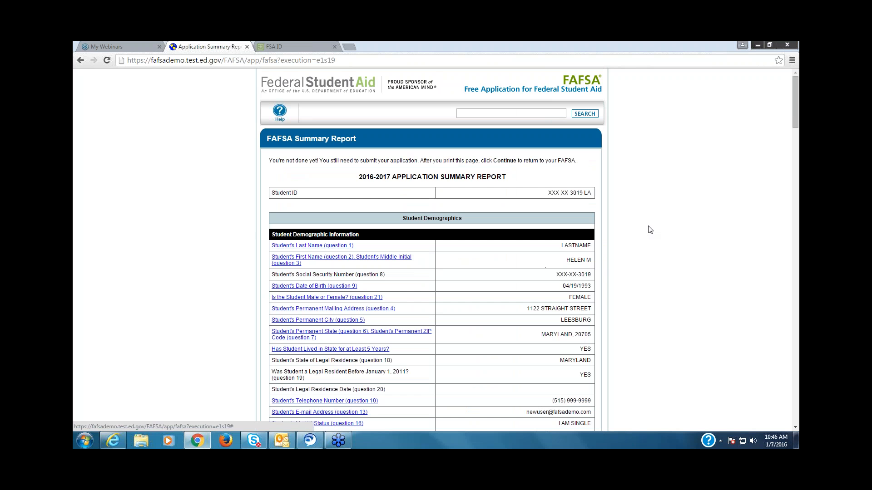
left_click_drag(793, 430, 794, 428)
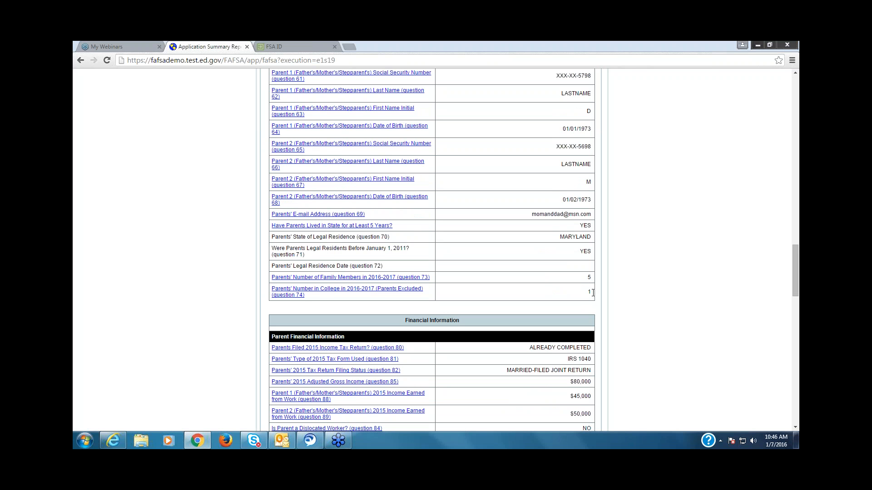
left_click_drag(795, 426, 796, 427)
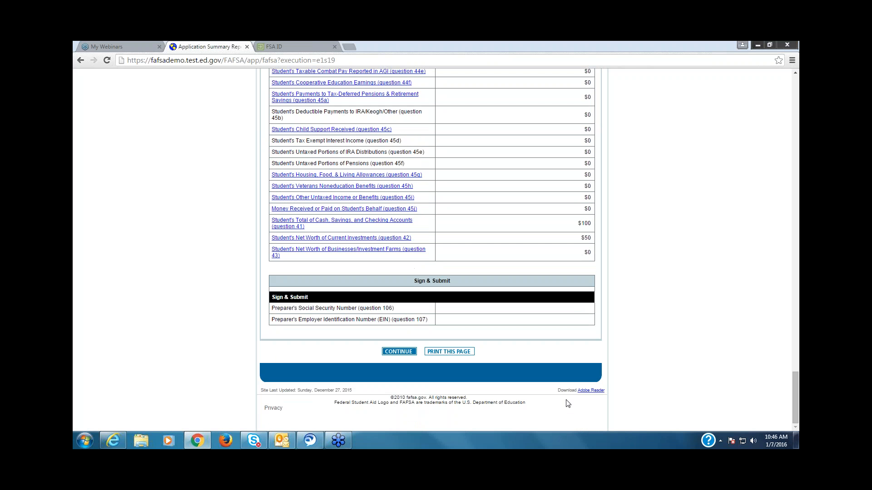
left_click(405, 354)
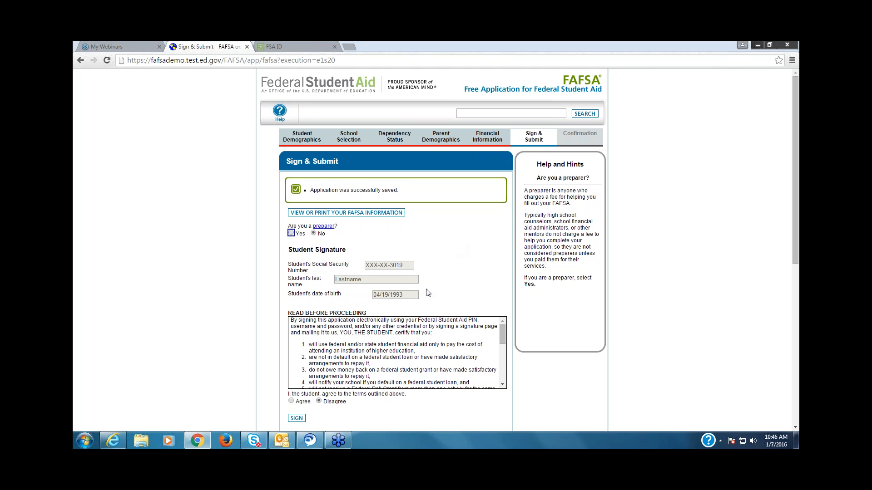
Step: Read the student's terms, set the student agreement to Agree and sign the application as the student
left_click(794, 428)
left_click(795, 429)
left_click(795, 428)
left_click(795, 428)
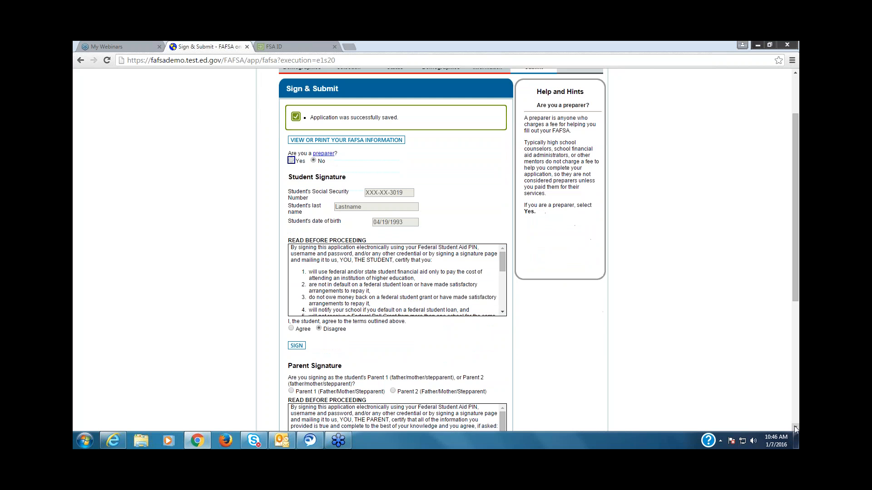
left_click(795, 428)
left_click(795, 428)
left_click(794, 428)
left_click(795, 428)
left_click(795, 428)
left_click(795, 428)
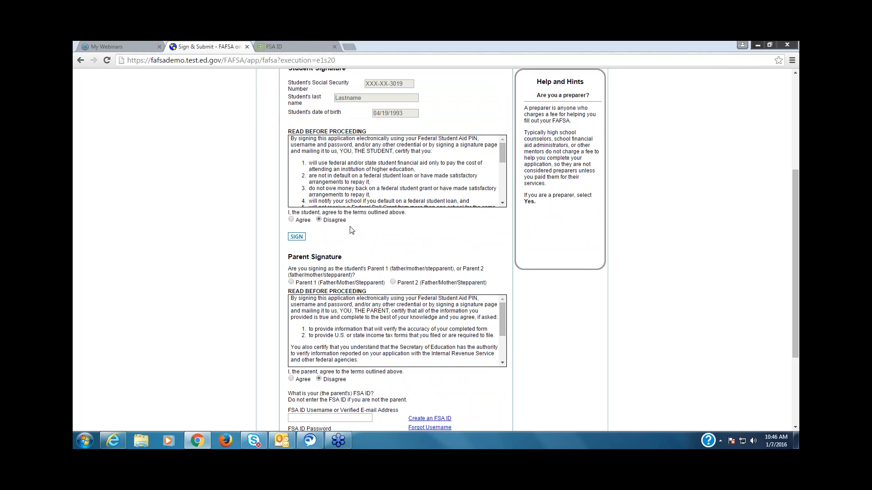
left_click(291, 220)
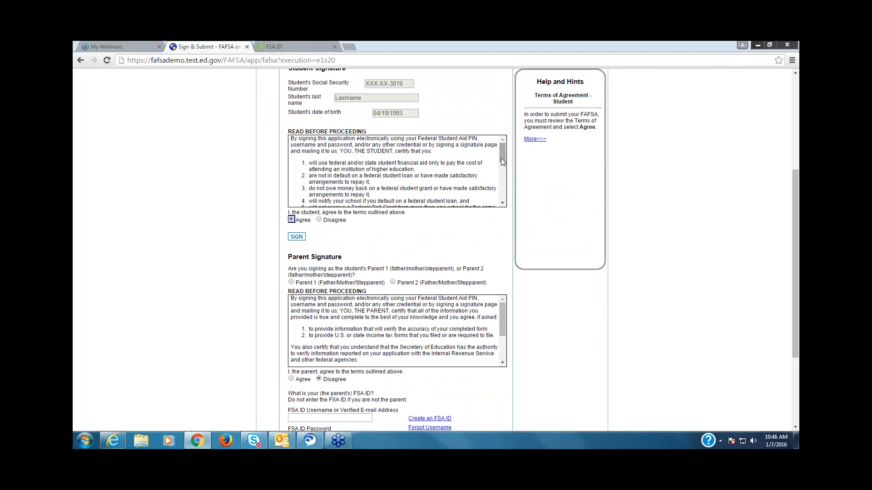
scroll(503, 178, "down", 1)
scroll(503, 178, "down", 1)
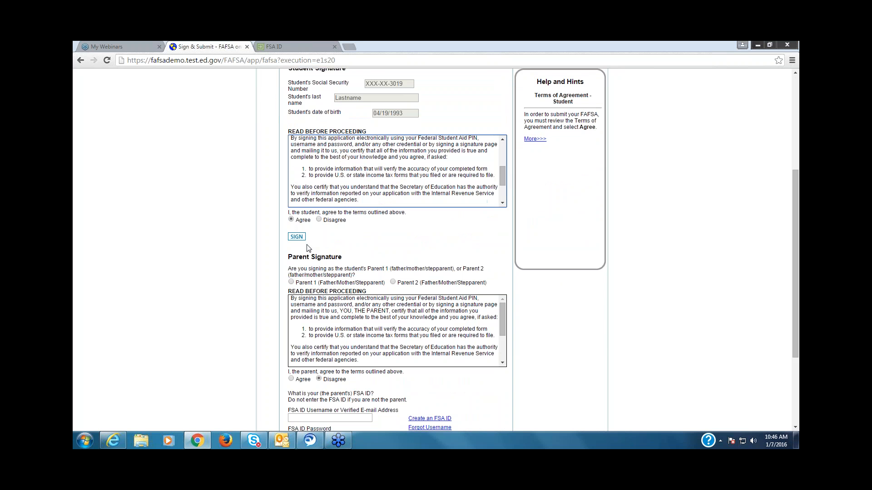
left_click(298, 236)
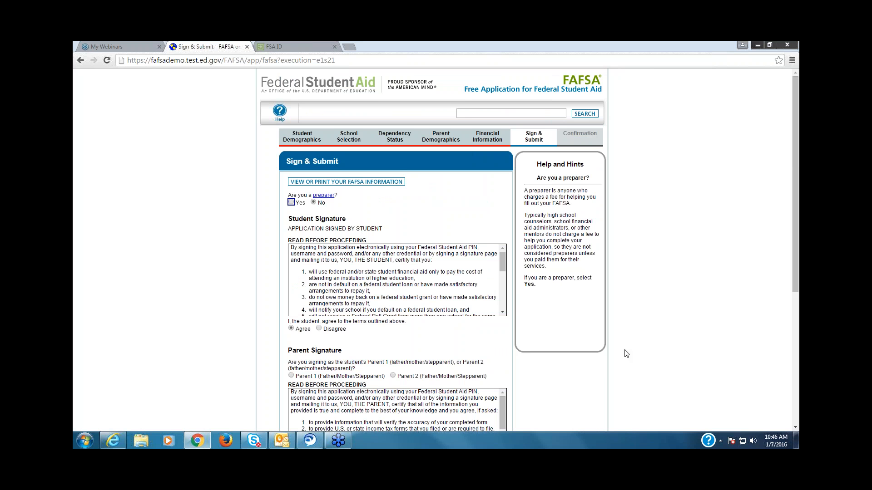
Step: Set the parent agreement to Agree with Parent 1 as signer, and show the other options to sign and submit
scroll(795, 429, "down", 5)
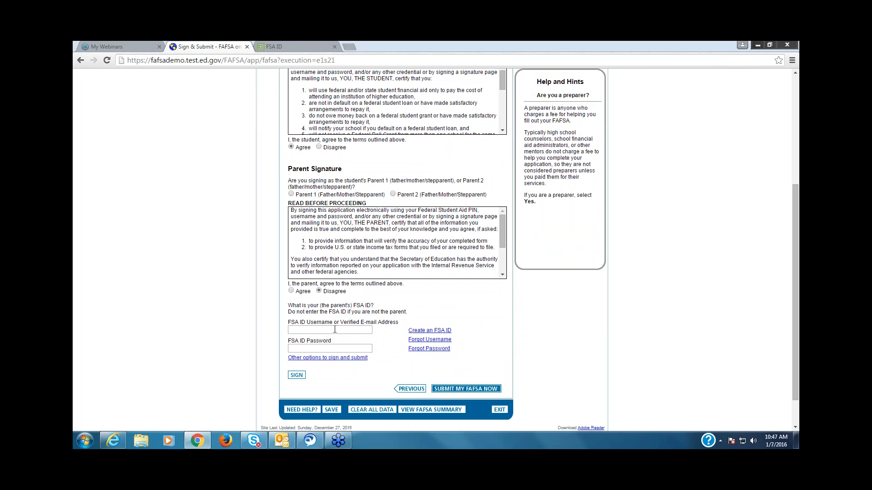
left_click(291, 290)
left_click(291, 193)
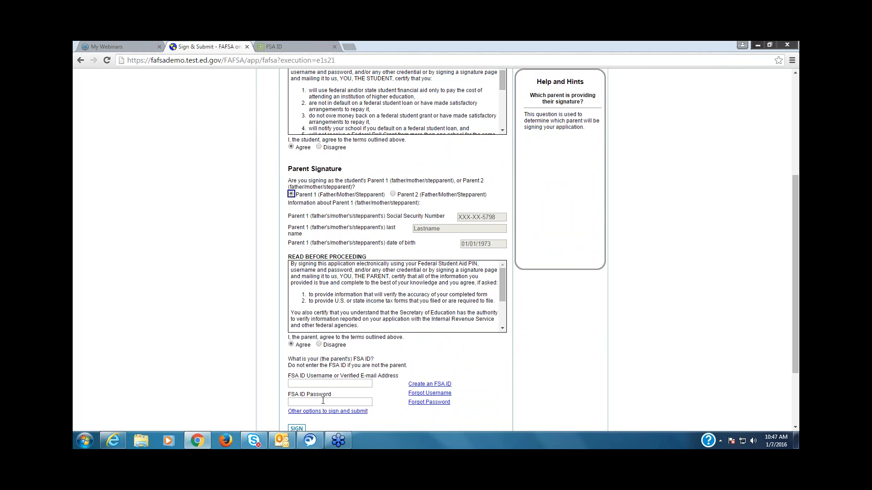
left_click(795, 427)
left_click(795, 427)
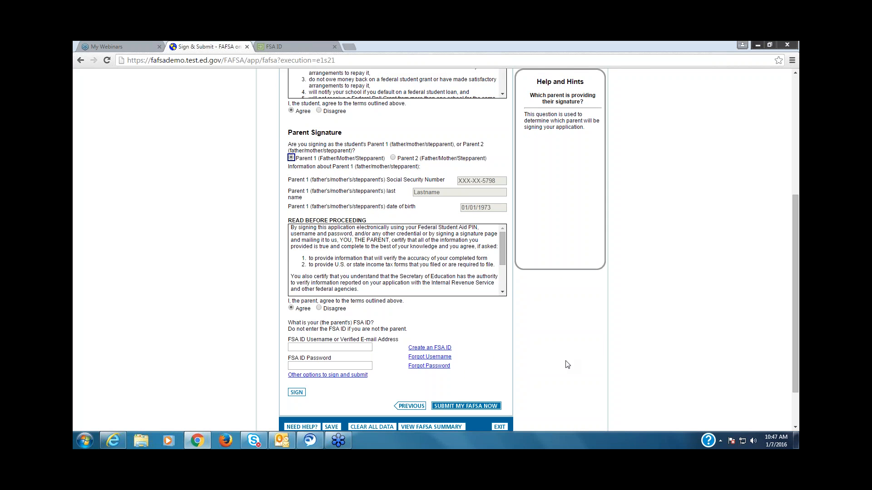
left_click(338, 375)
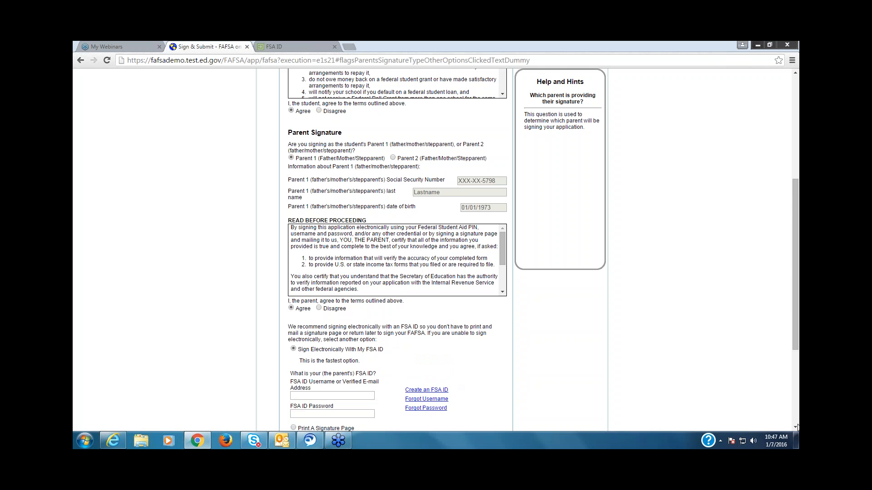
scroll(434, 390, "down", 3)
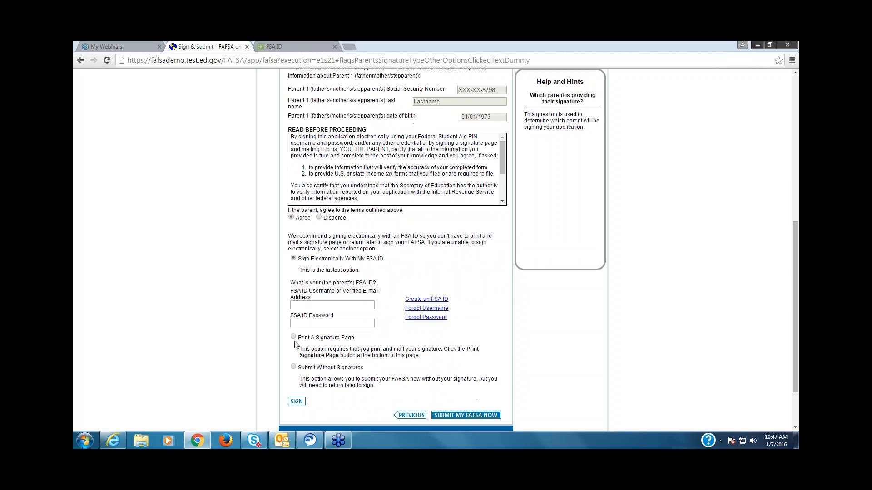
Step: Try to print a signature page for the parent and dismiss the browser message
left_click(293, 337)
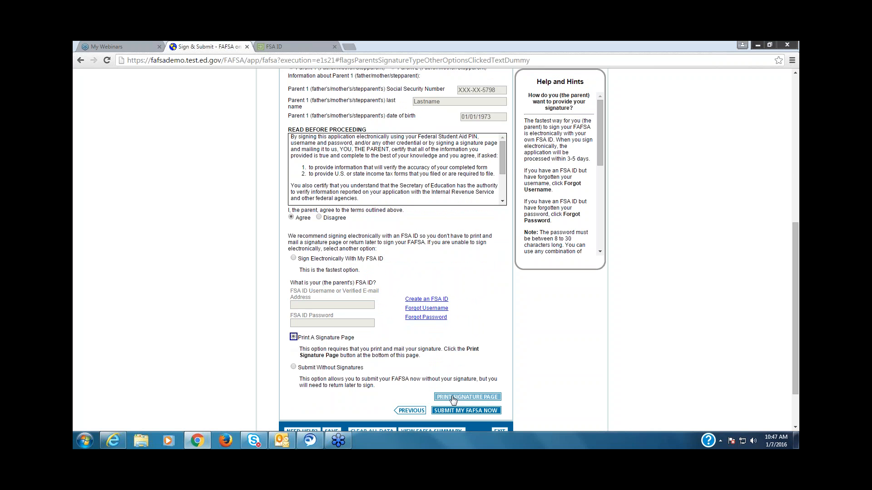
left_click(467, 396)
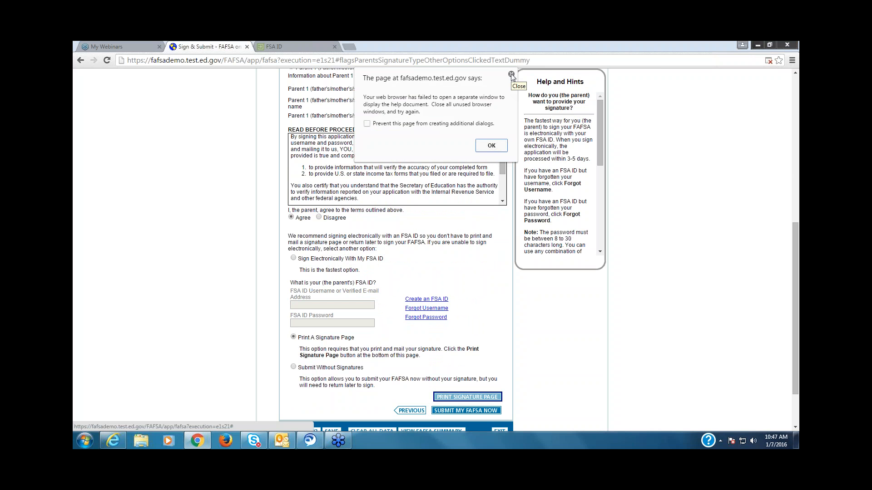
left_click(511, 74)
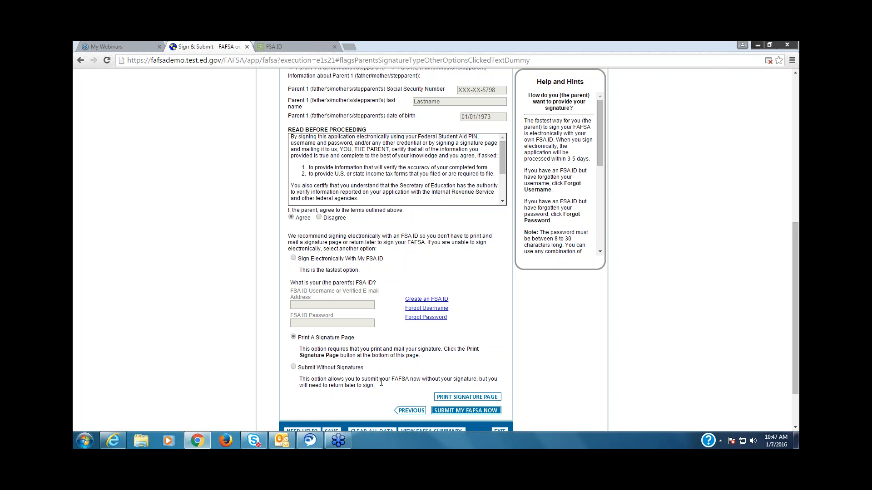
Step: Choose Submit Without Signatures for the parent and submit the FAFSA
left_click(293, 367)
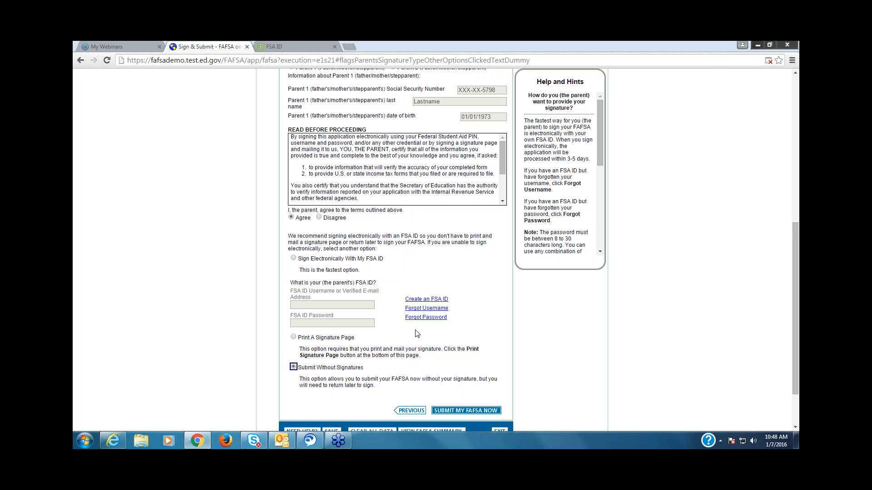
left_click(462, 411)
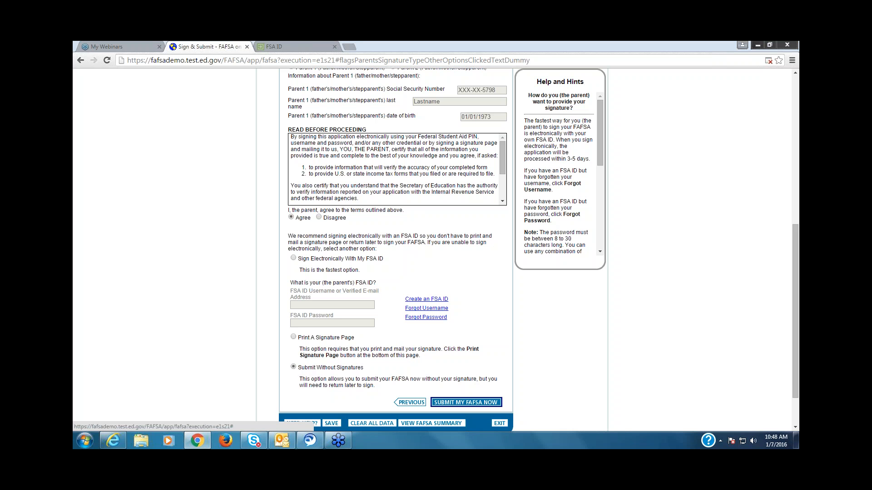
left_click(488, 407)
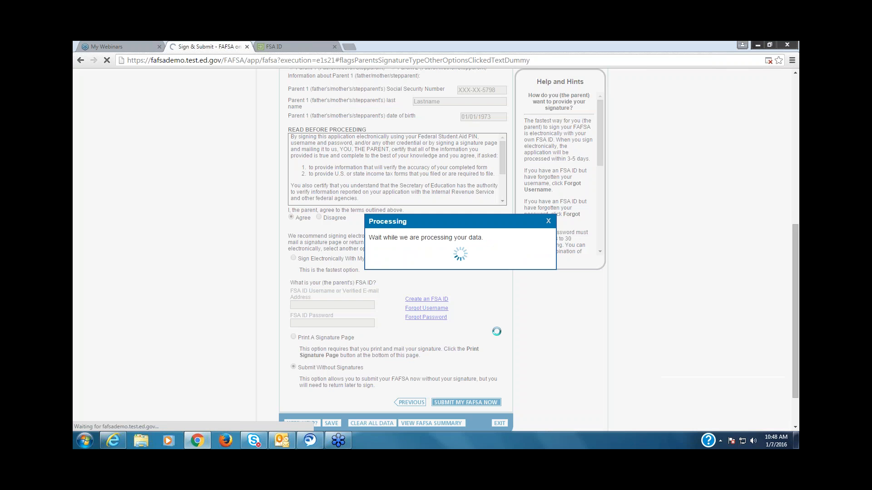
Step: Review the 2016-2017 confirmation page, including the next steps, listed schools and eligibility information
left_click(794, 427)
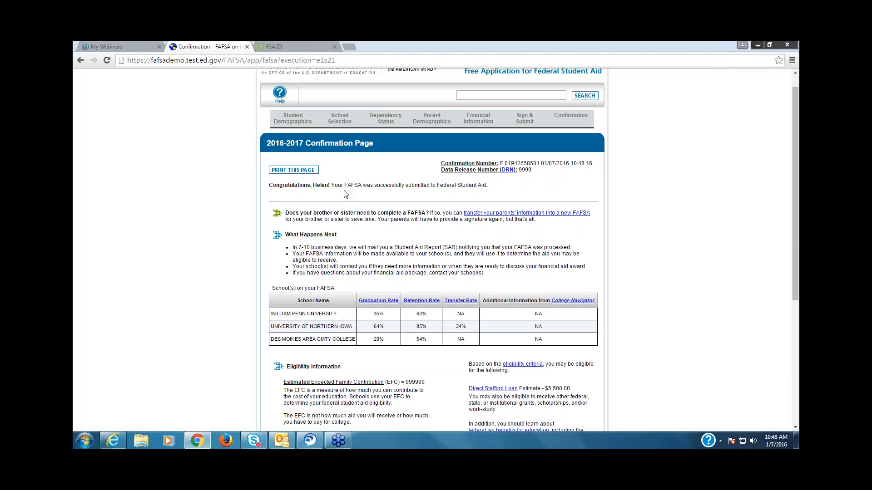
left_click(794, 427)
left_click(794, 428)
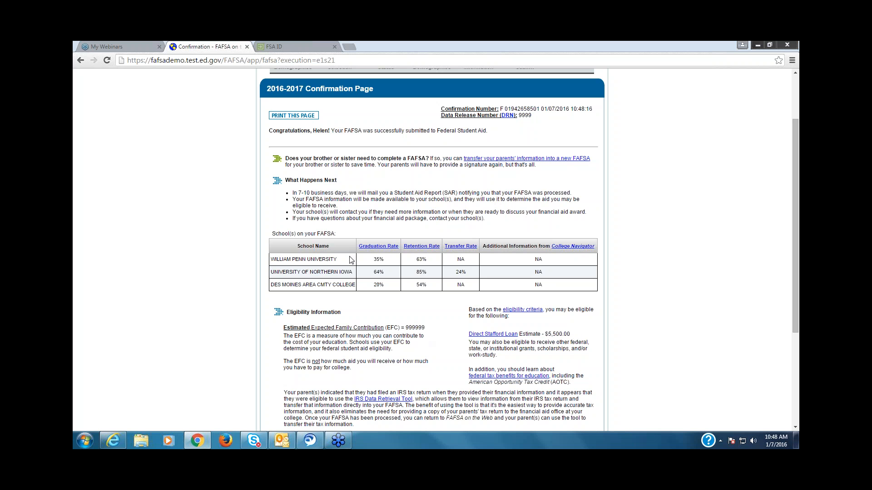
left_click(795, 428)
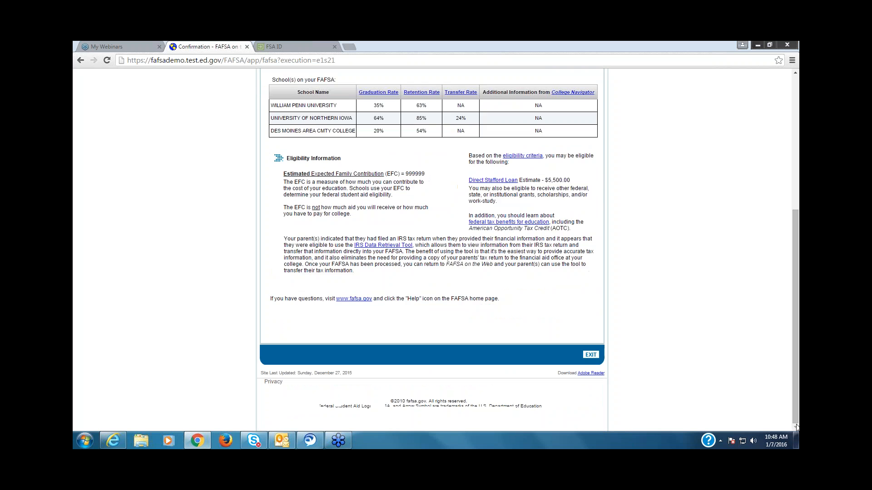
scroll(798, 422, "up", 3)
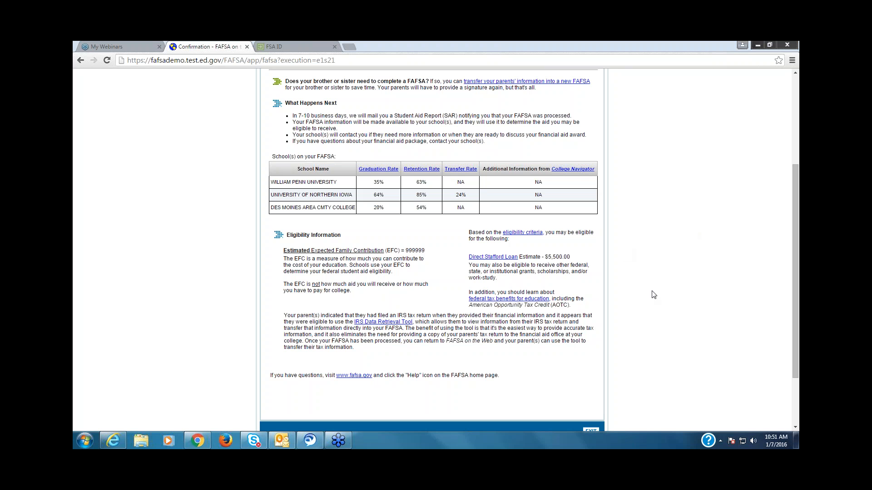
Step: Open the live FAFSA home page (fafsa.ed.gov) in a new browser tab and look through it
left_click(352, 49)
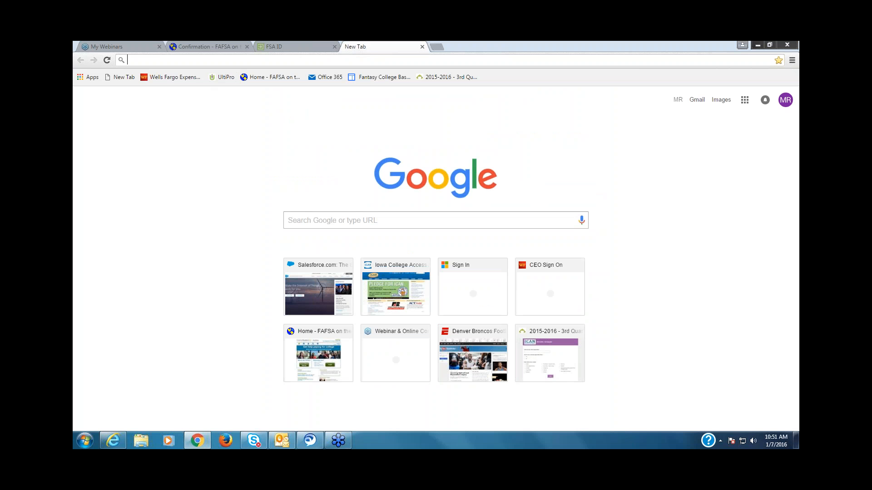
left_click(313, 222)
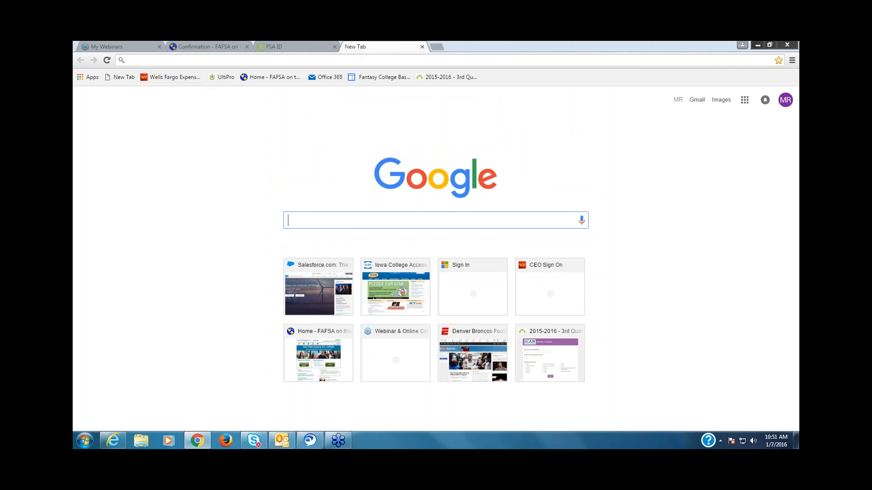
left_click(150, 62)
type("www.fafsa.ed.gov")
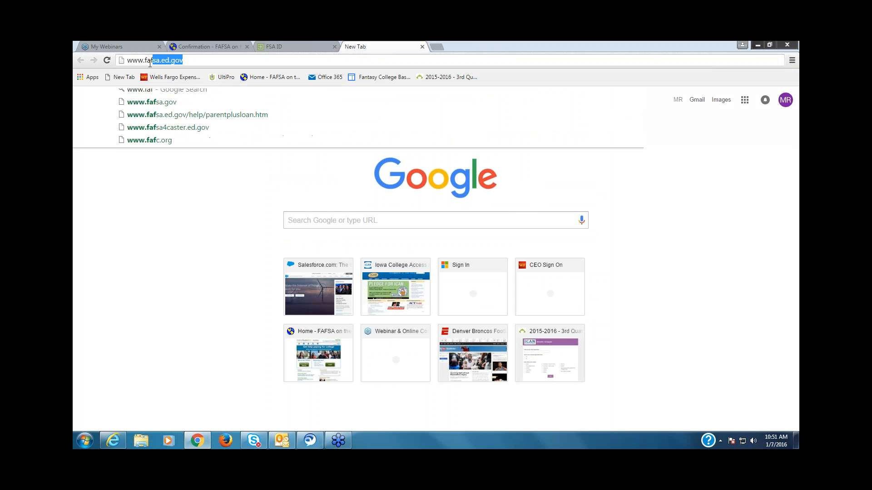
key("Return")
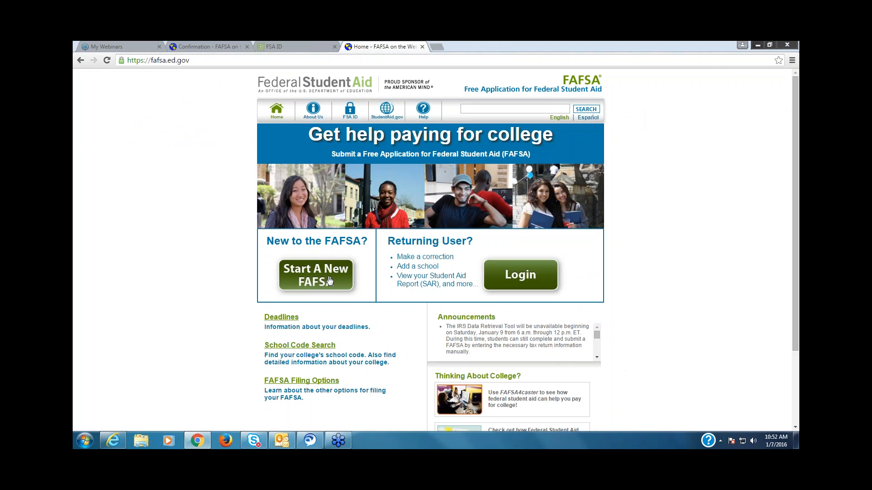
left_click(794, 428)
left_click(794, 428)
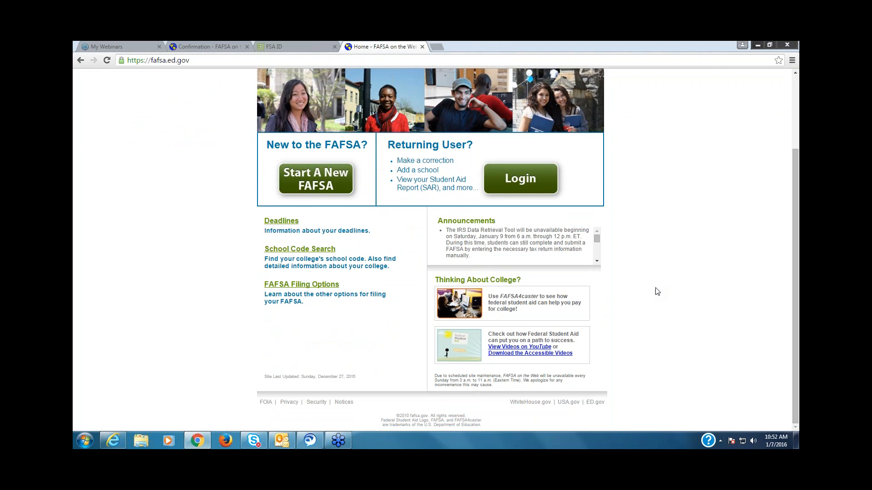
scroll(796, 417, "up", 3)
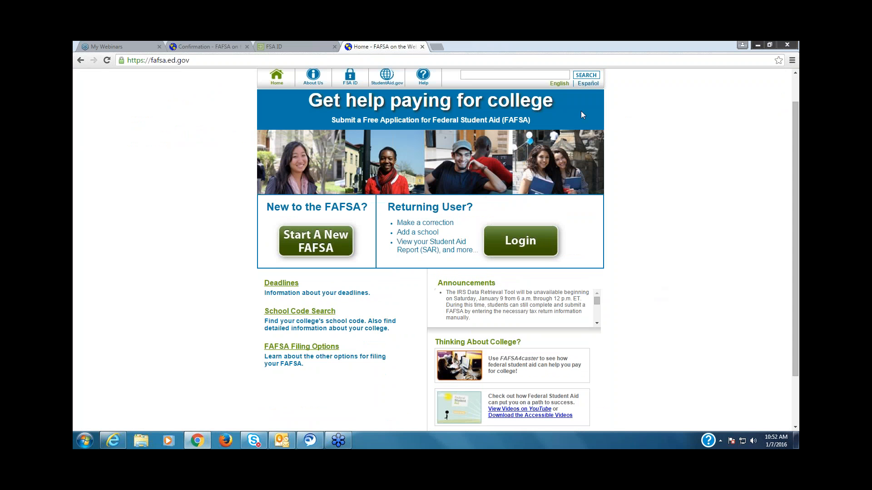
Step: Switch the FAFSA site to Spanish, view the login page for a new application and return to the Spanish home page
left_click(593, 85)
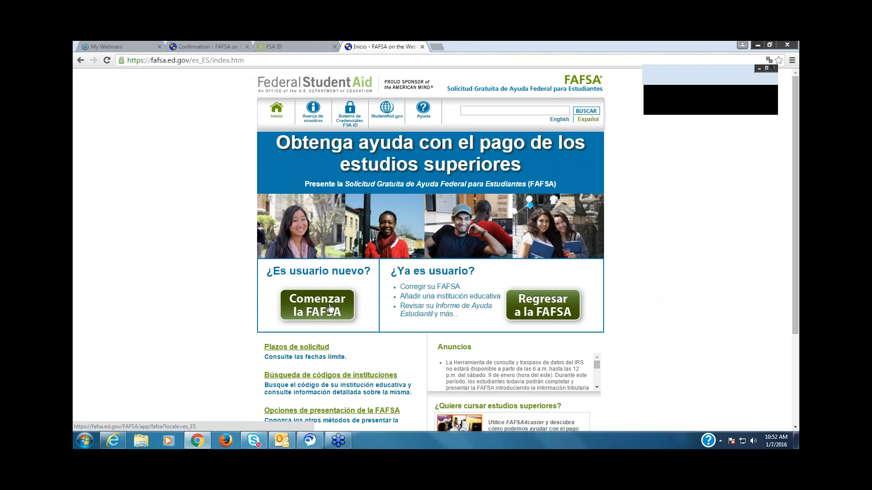
left_click(331, 309)
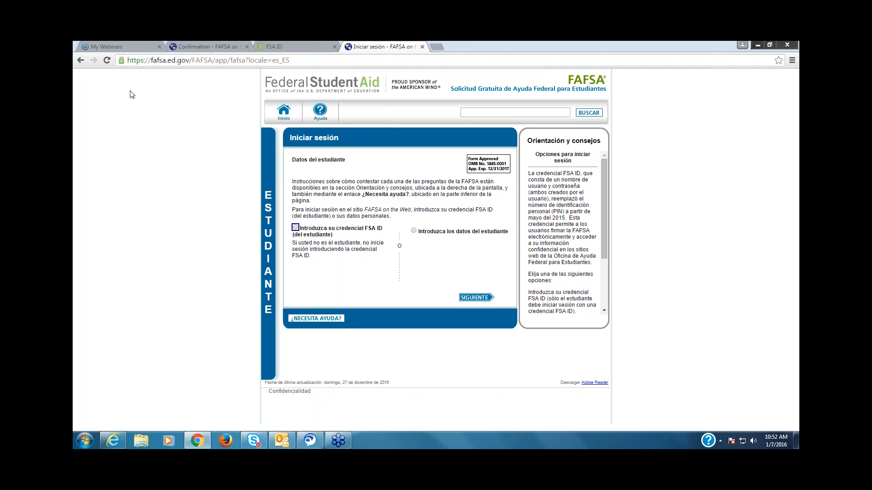
left_click(83, 61)
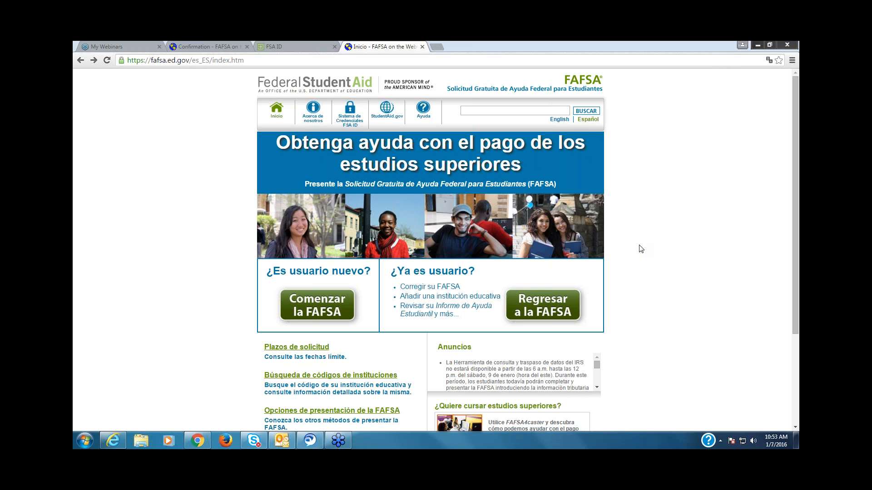
left_click(275, 48)
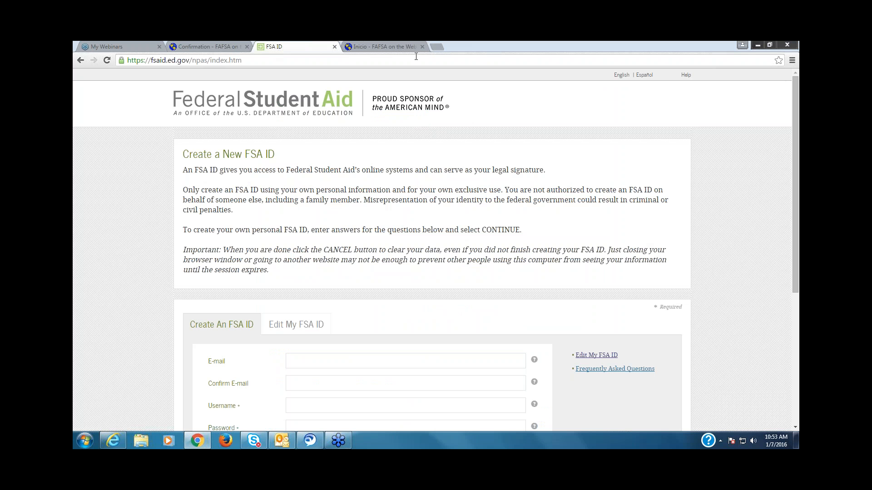
left_click(382, 48)
left_click(205, 60)
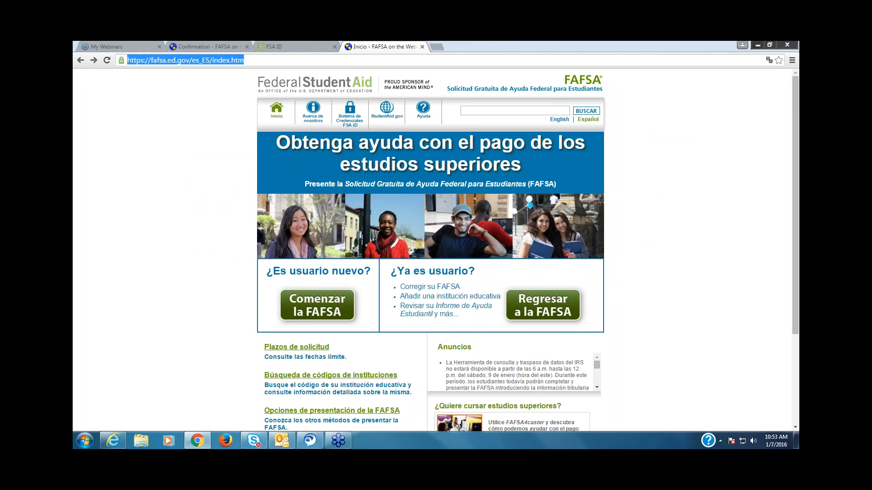
type("www.ican")
key("Return")
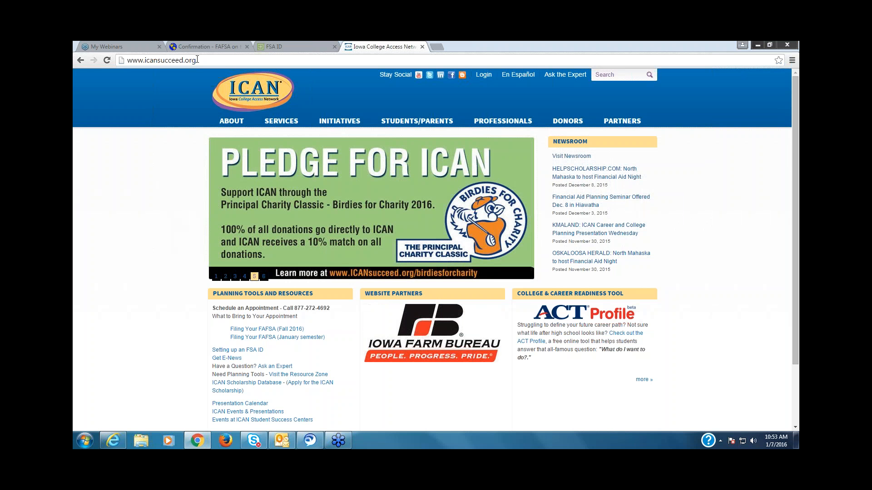
Step: Go back to the English FAFSA home page (fafsa.ed.gov) and open the 2016-2017 school year PDF FAFSA from FAFSA Filing Options
left_click(197, 60)
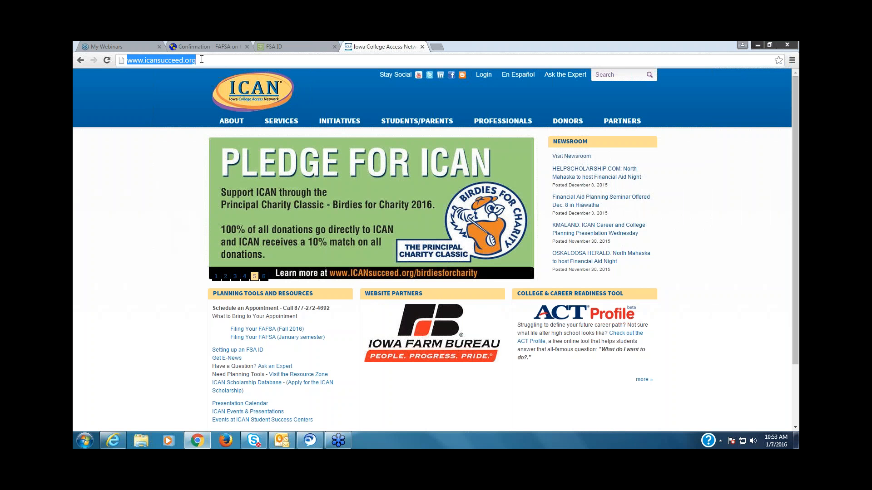
type("www.faf")
key("Return")
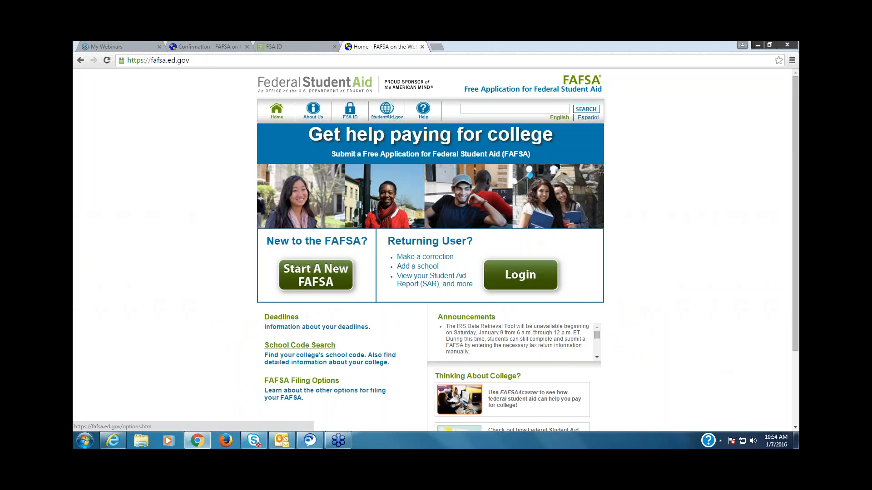
left_click(301, 380)
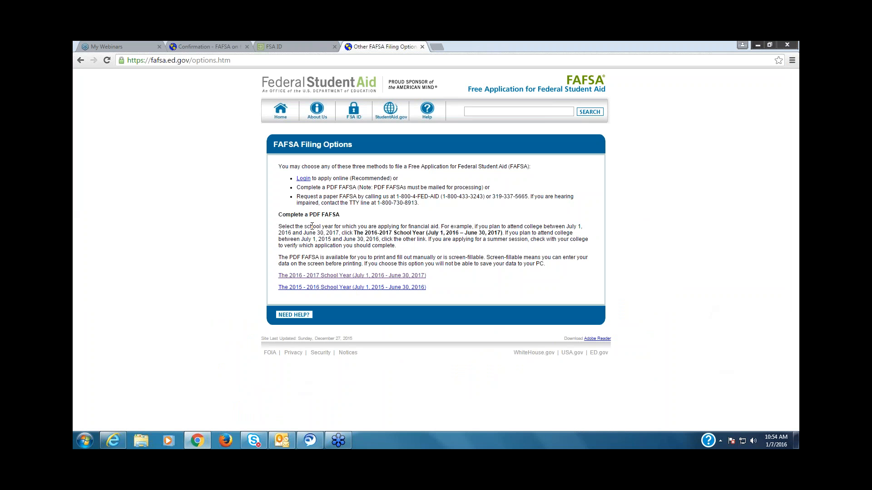
left_click(344, 278)
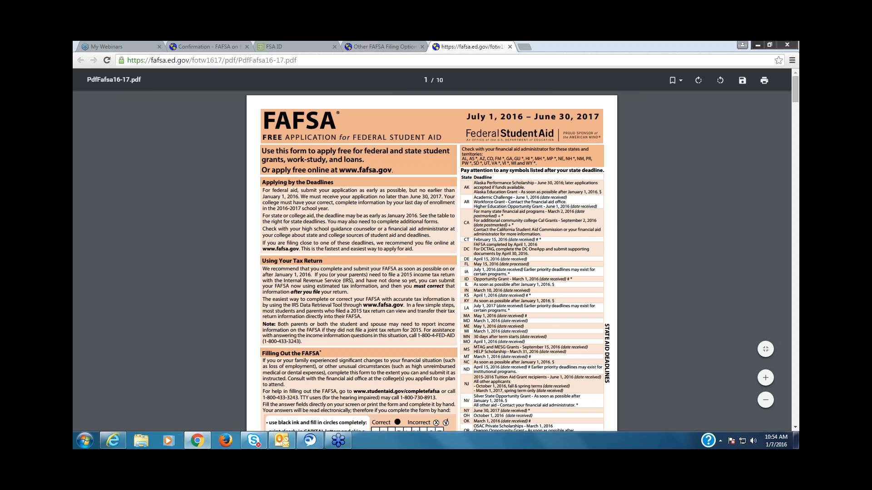
Step: Leave the PDF, return to the FAFSA home page and reopen FAFSA Filing Options from there
left_click(381, 47)
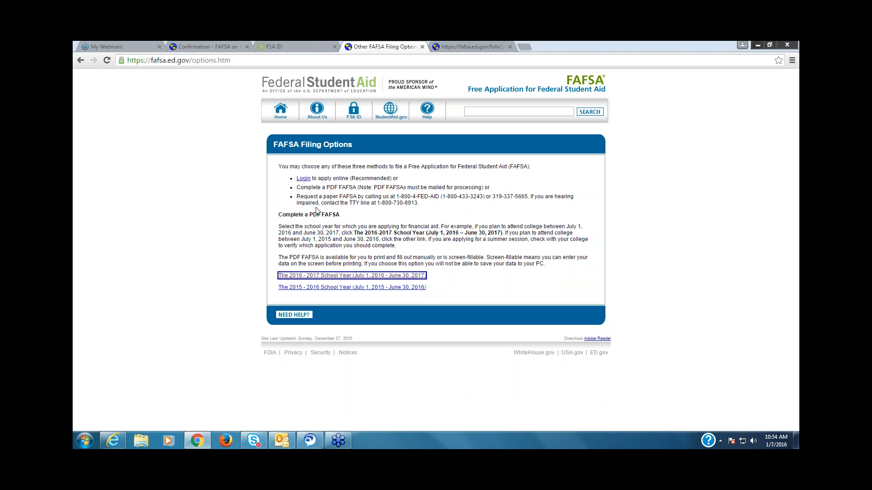
left_click(81, 60)
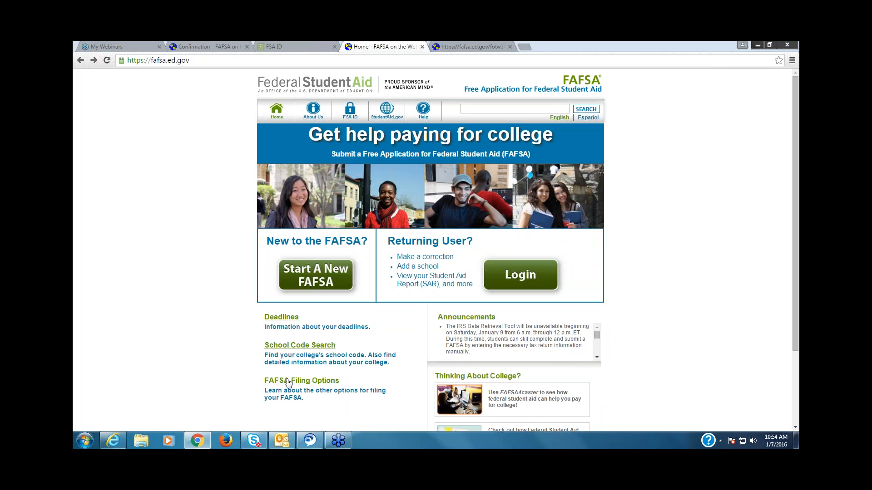
left_click(287, 384)
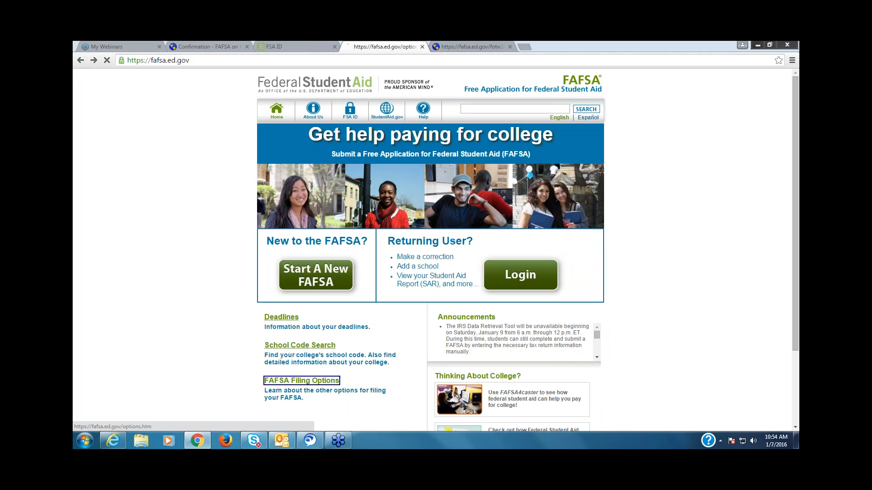